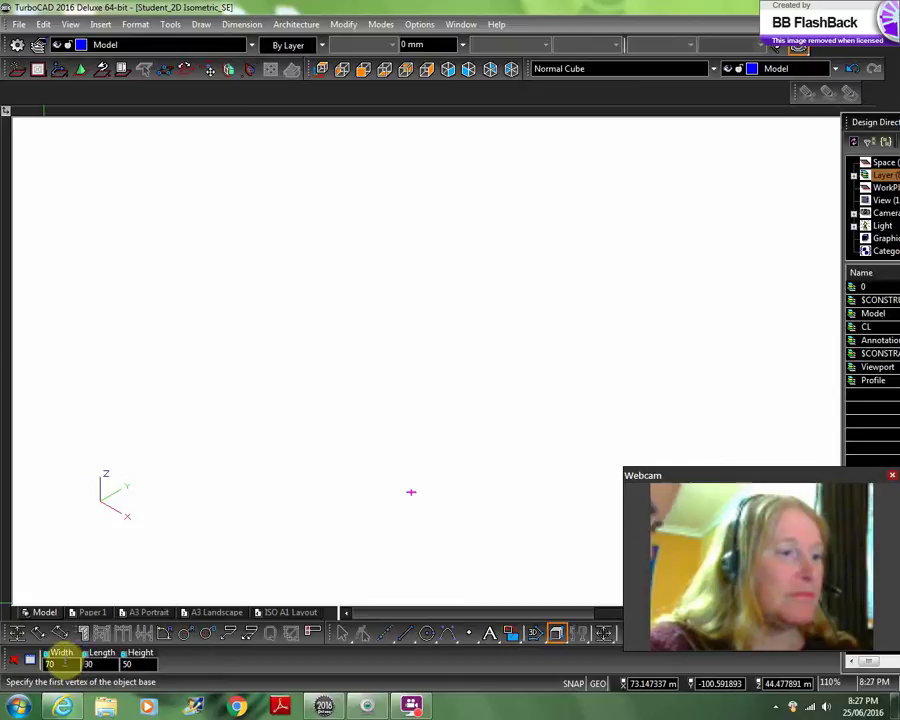
Place a box primitive with width 70, length 30 and height 50 in the empty model space
{"action": "left_click", "coordinate": [66, 664]}
{"action": "key", "text": "Tab"}
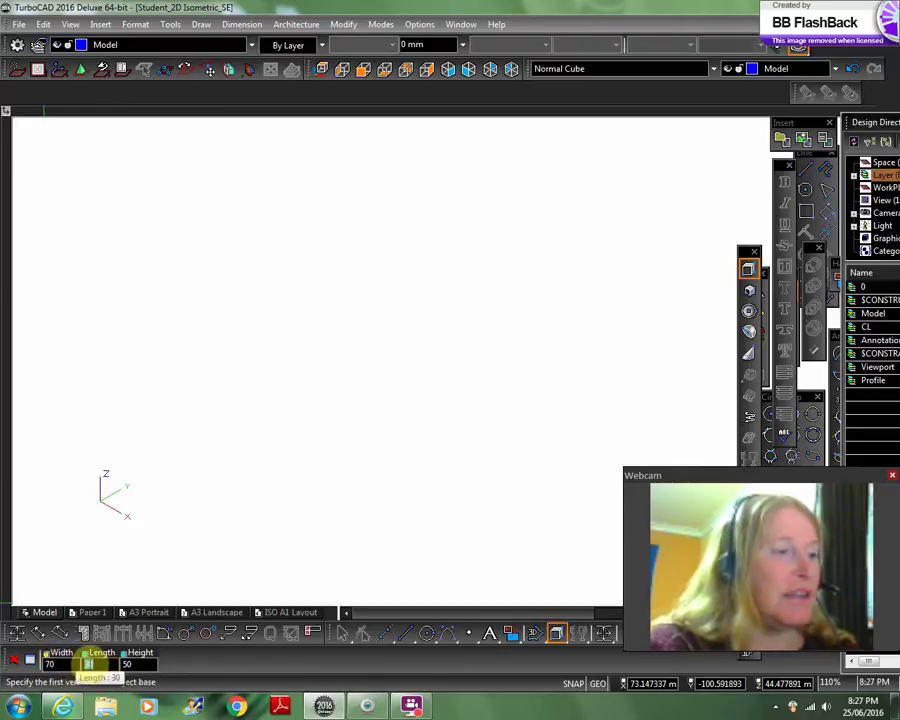
{"action": "left_click", "coordinate": [88, 663]}
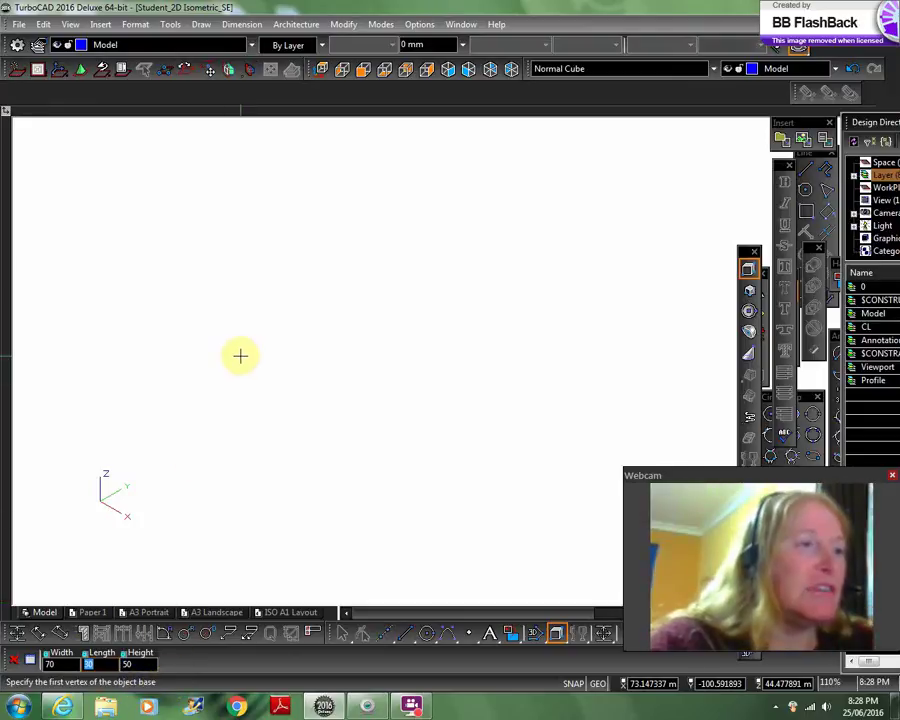
{"action": "left_click", "coordinate": [225, 407]}
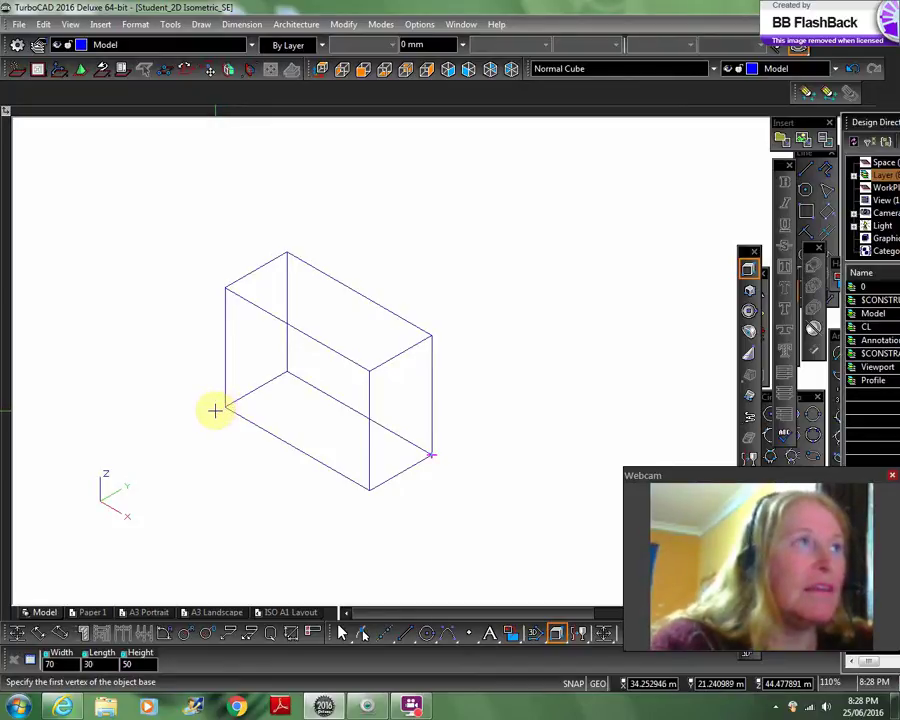
Clear the box and everything else from the drawing
{"action": "left_click", "coordinate": [43, 25]}
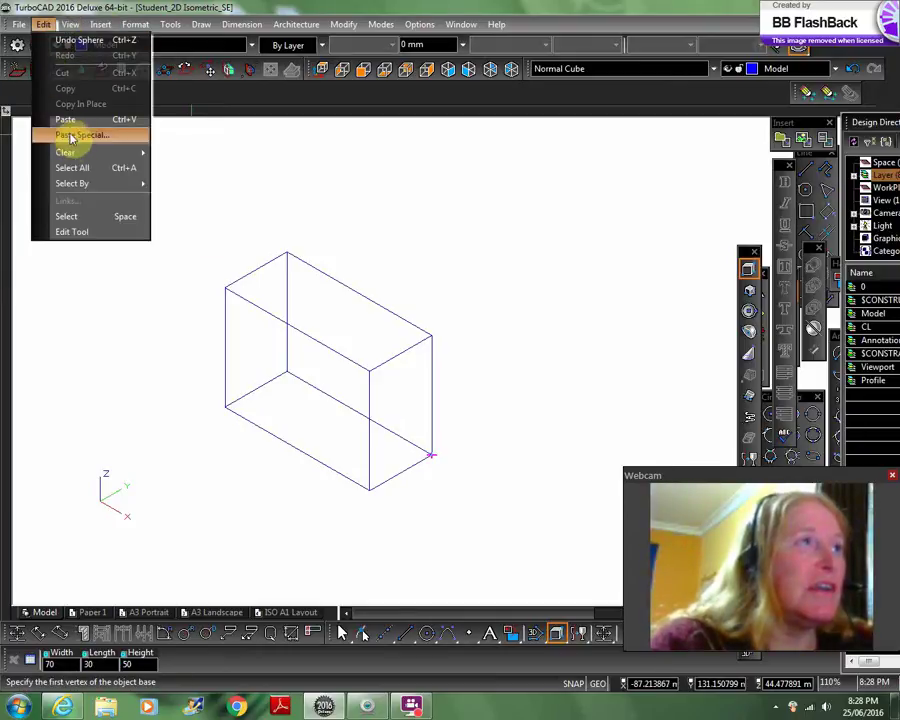
{"action": "mouse_move", "coordinate": [68, 156]}
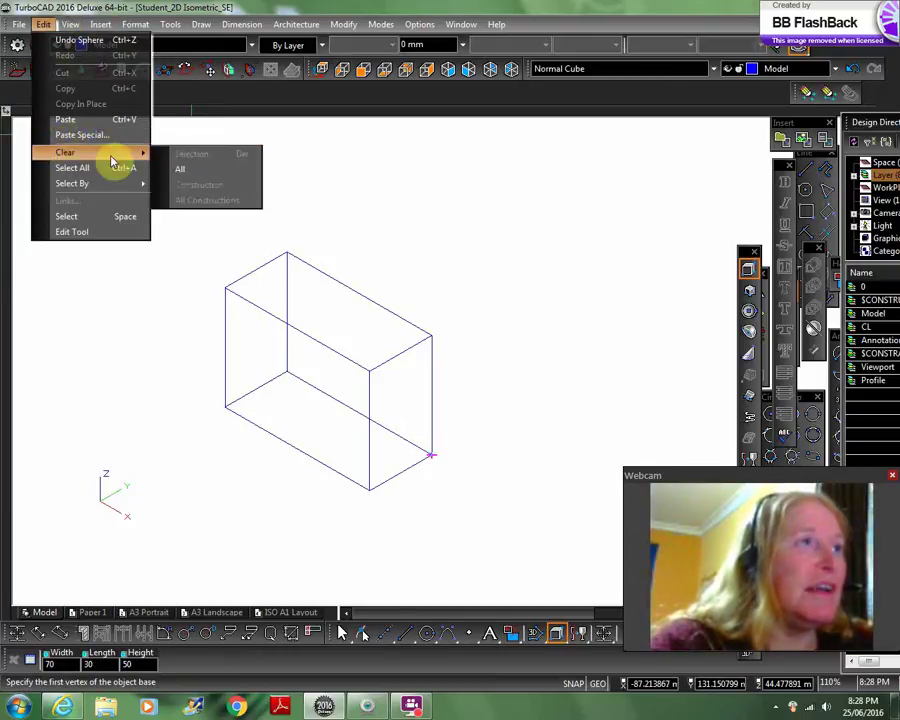
{"action": "left_click", "coordinate": [178, 169]}
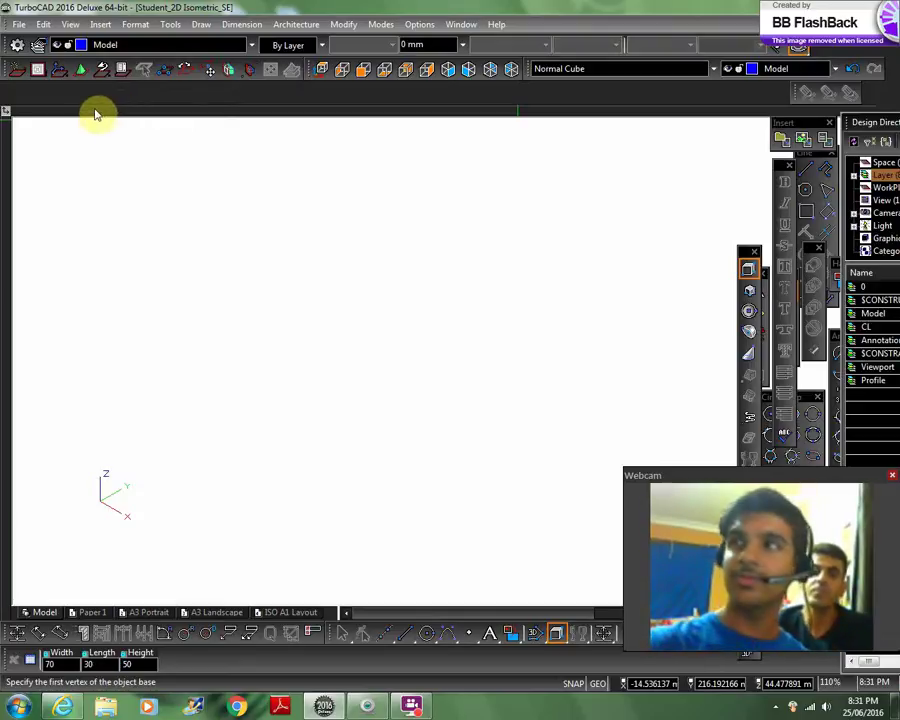
Activate the Cone primitive and set its radius to 50 mm and its height to 70 mm
{"action": "left_click", "coordinate": [202, 27]}
{"action": "mouse_move", "coordinate": [224, 40]}
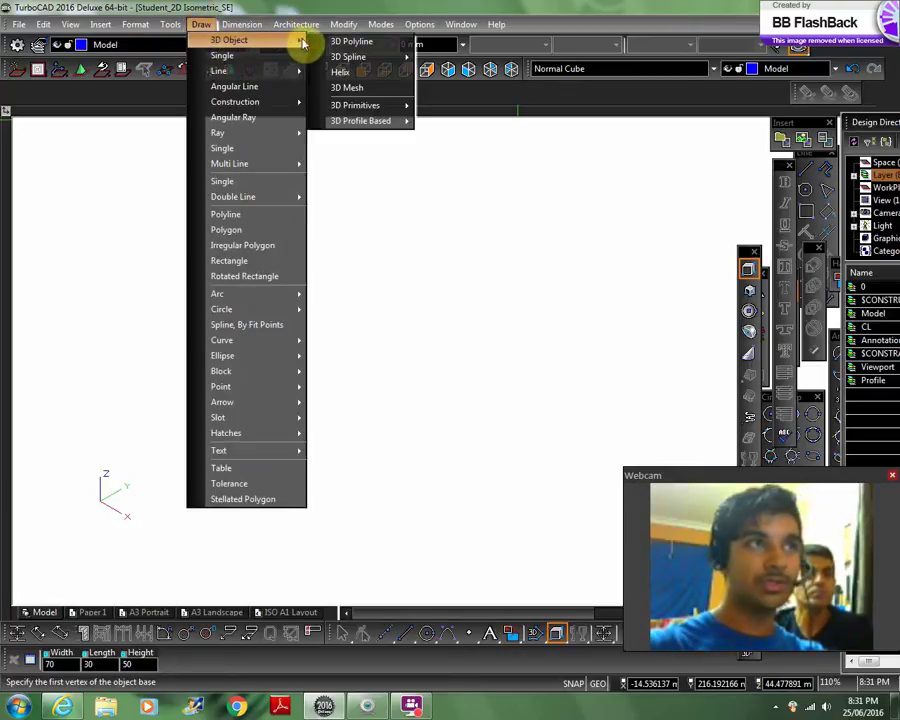
{"action": "mouse_move", "coordinate": [370, 106]}
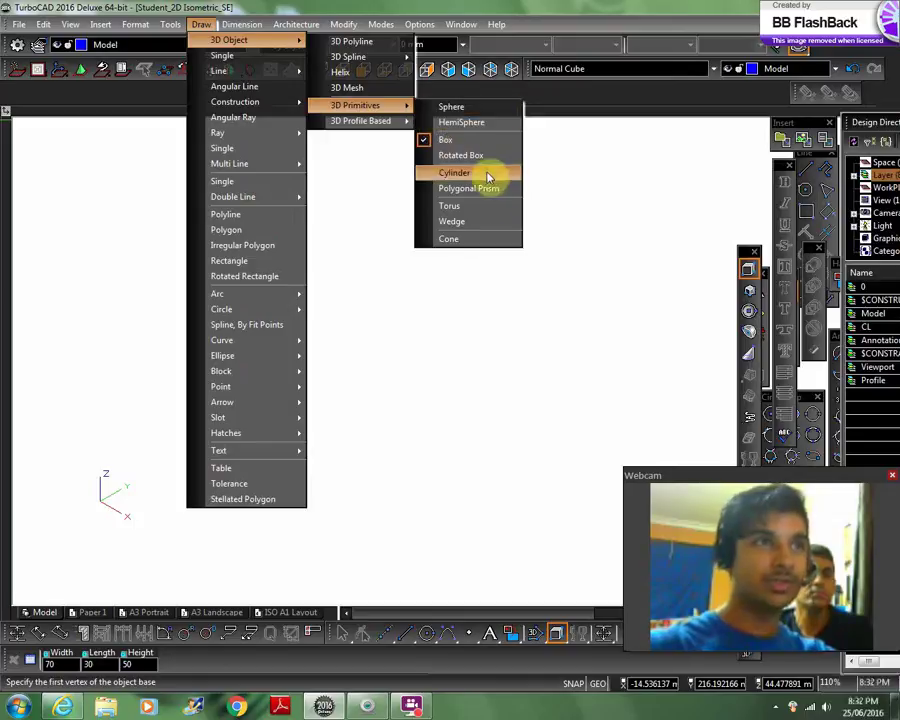
{"action": "left_click", "coordinate": [481, 240]}
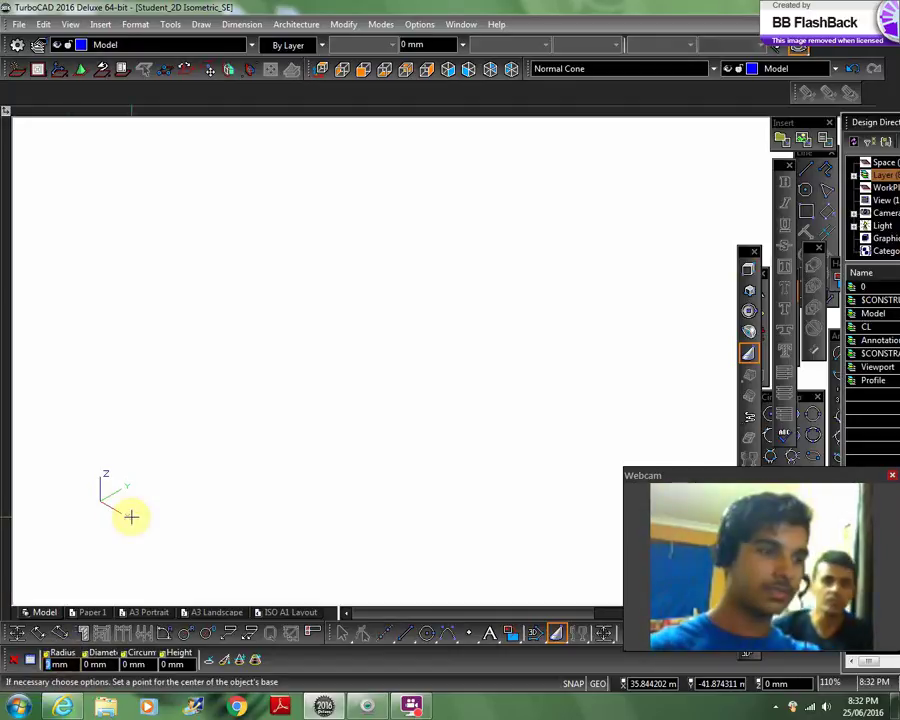
{"action": "type", "text": "50"}
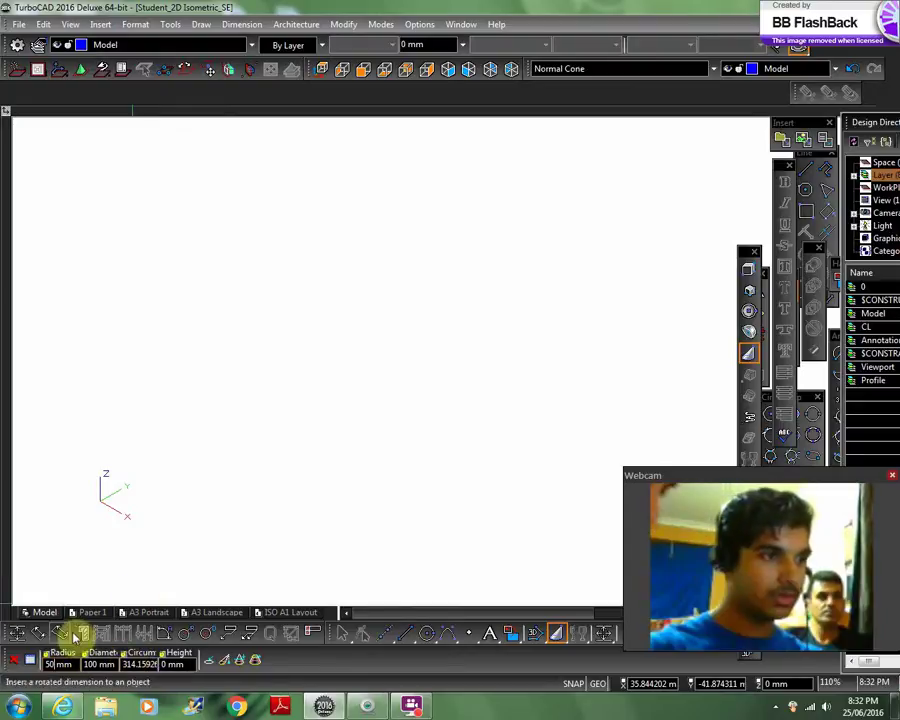
{"action": "left_click", "coordinate": [56, 663]}
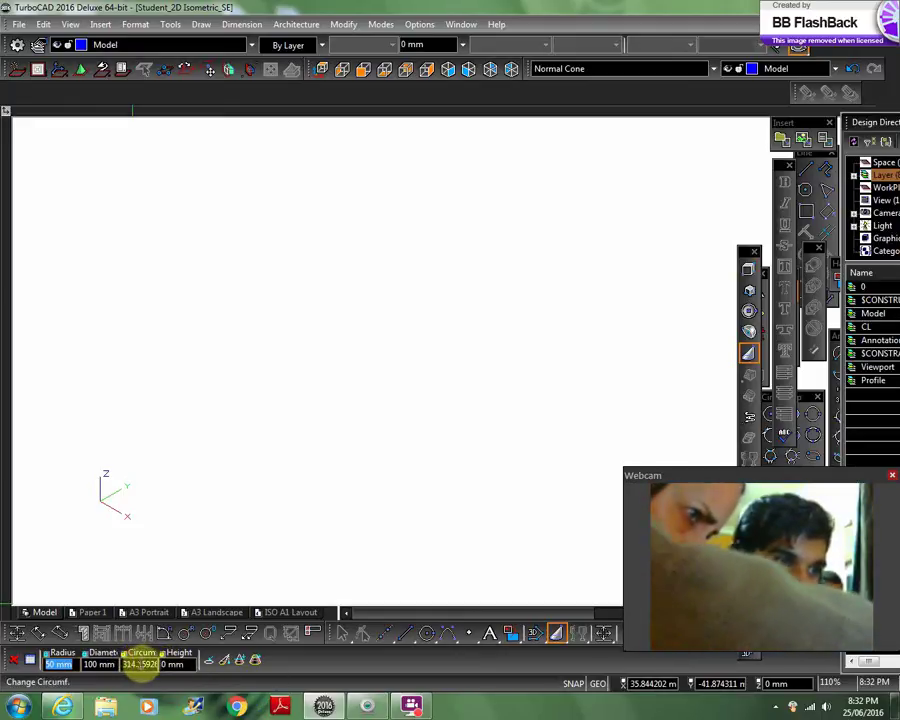
{"action": "left_click", "coordinate": [44, 662]}
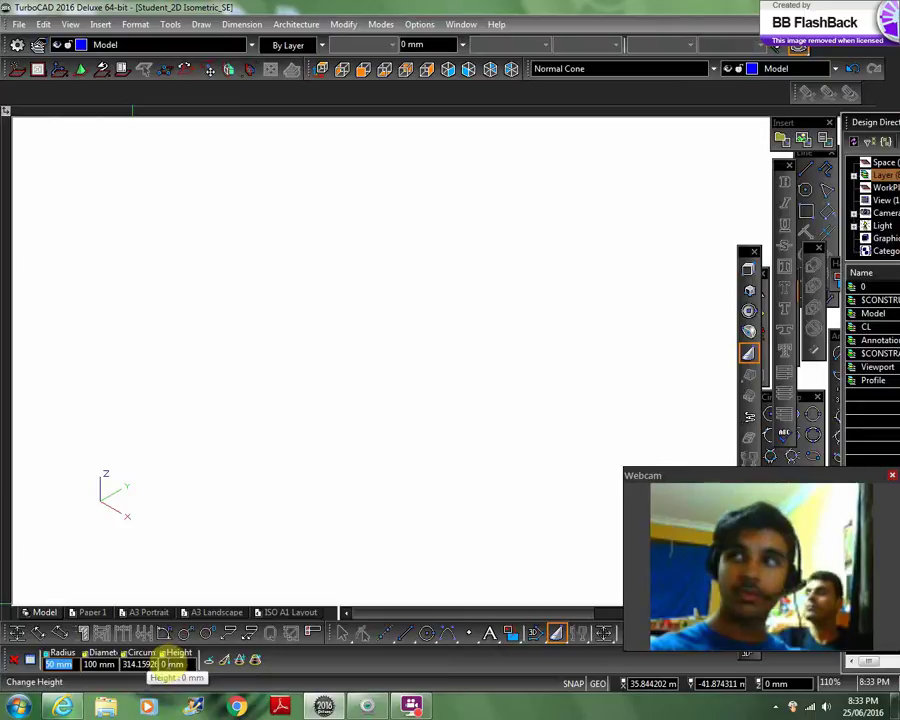
{"action": "left_click", "coordinate": [164, 665]}
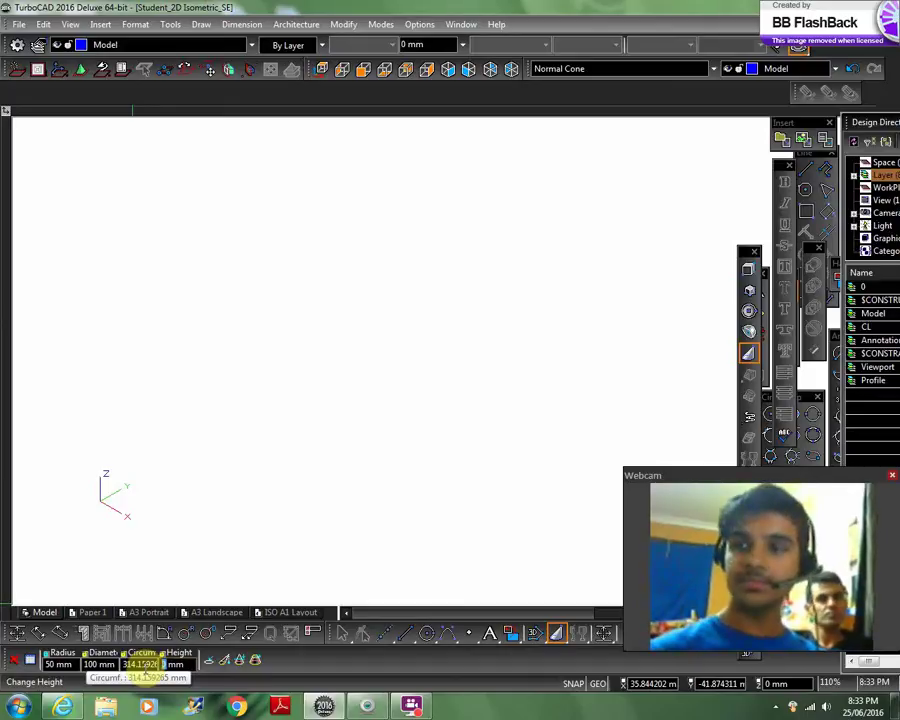
{"action": "type", "text": "70"}
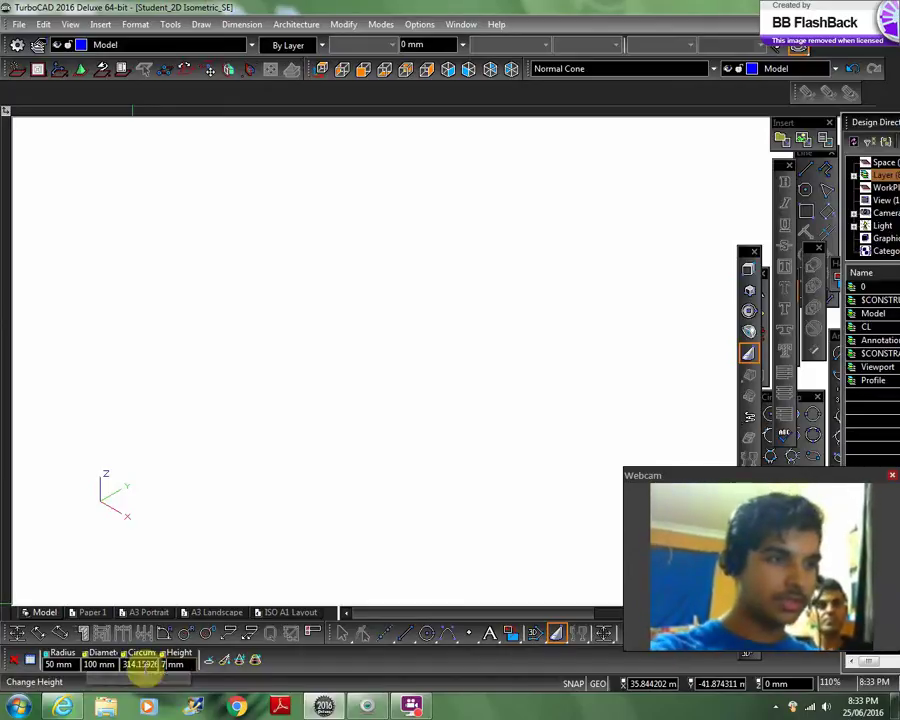
{"action": "key", "text": "Return"}
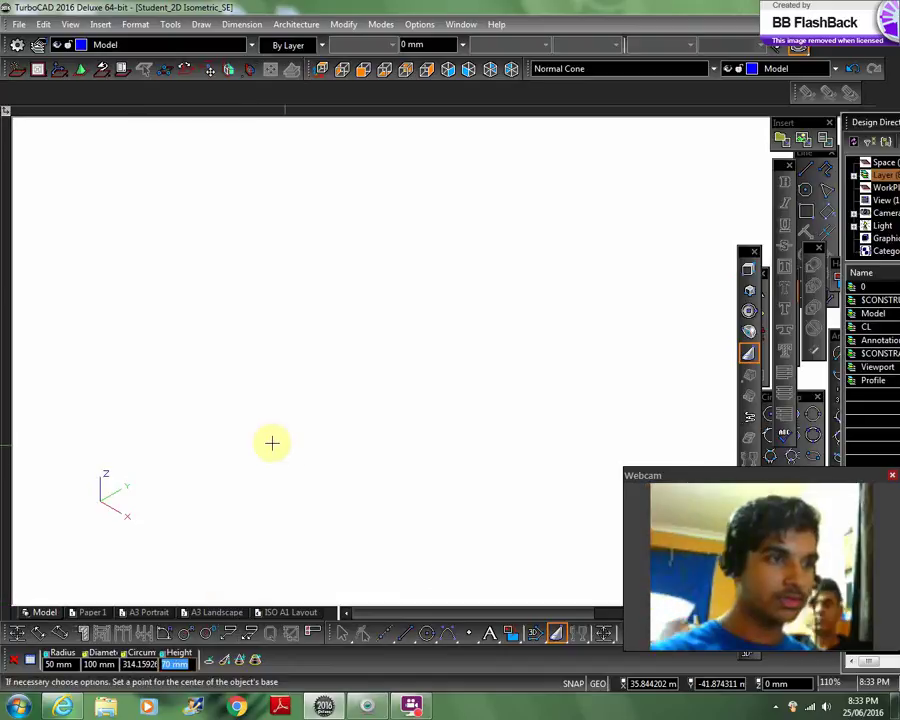
Place the cone near the middle of the drawing area with a 50 mm radius and 70 mm height
{"action": "left_click", "coordinate": [368, 387]}
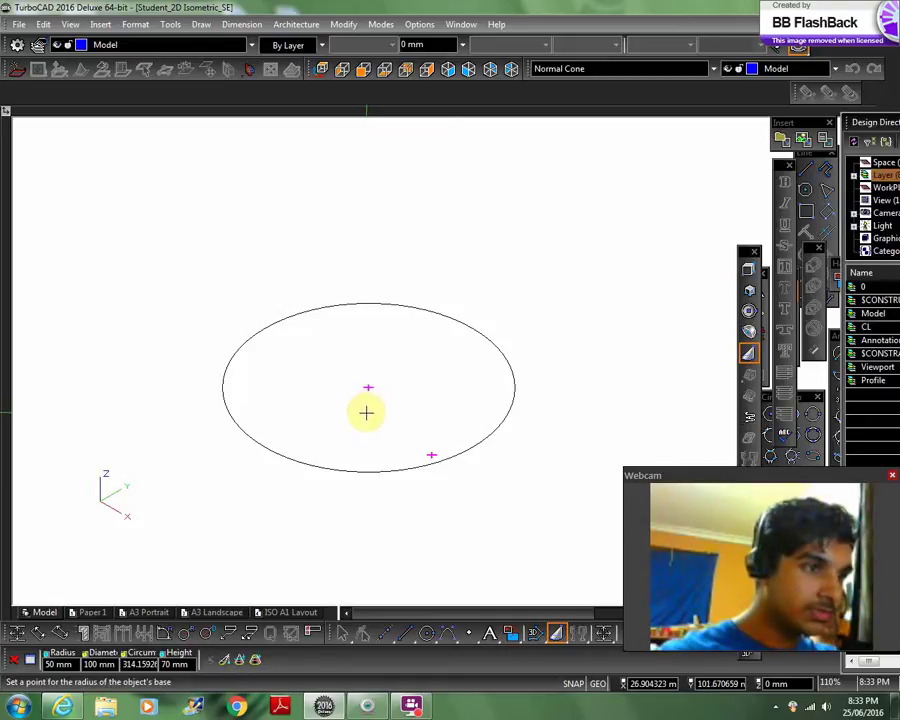
{"action": "left_click", "coordinate": [469, 392]}
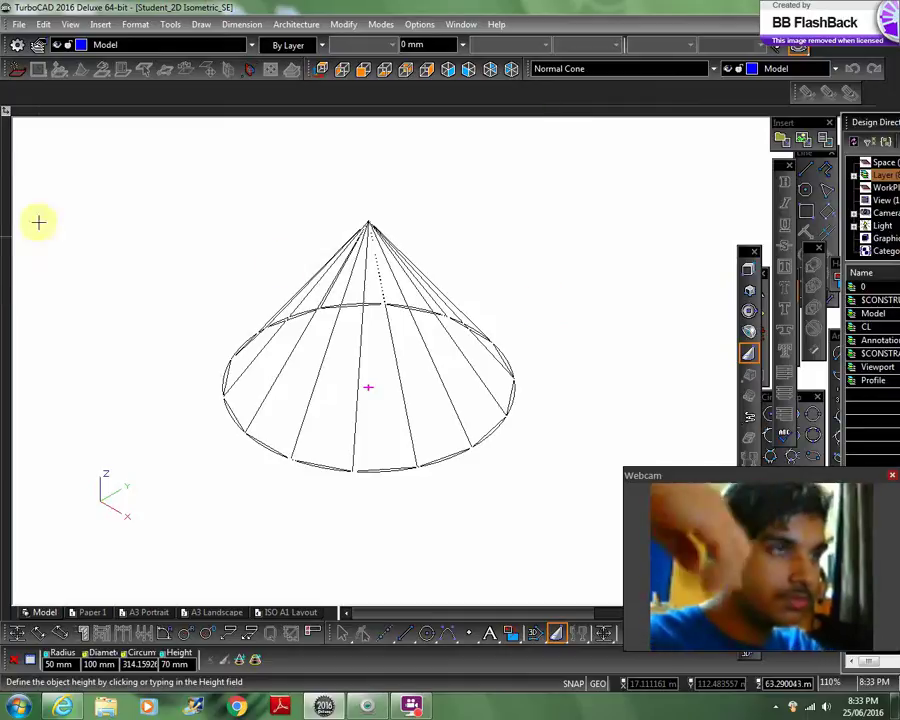
{"action": "left_click", "coordinate": [43, 24]}
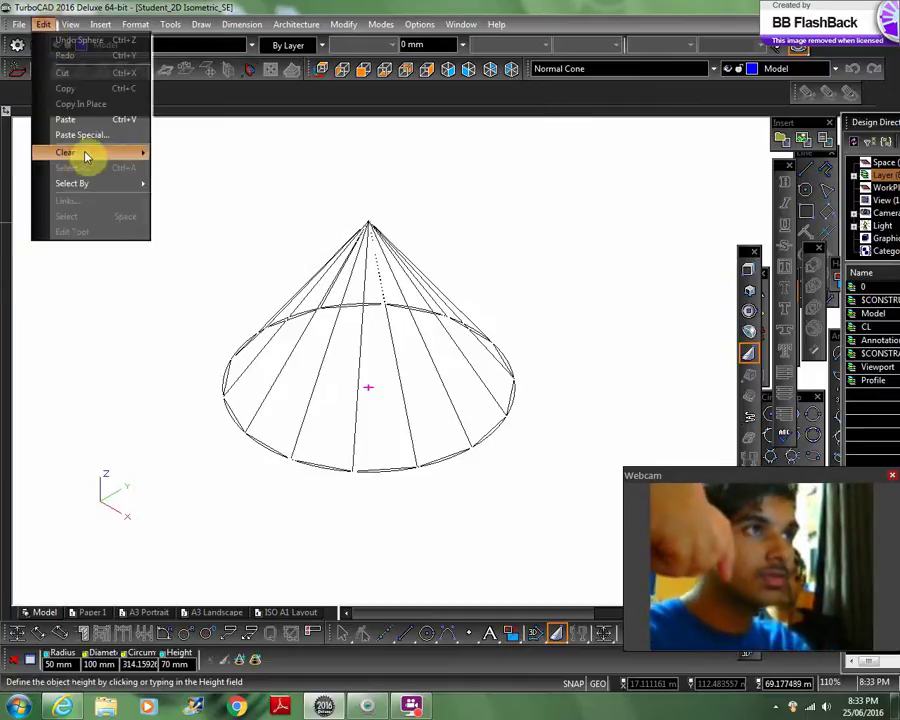
{"action": "mouse_move", "coordinate": [140, 153]}
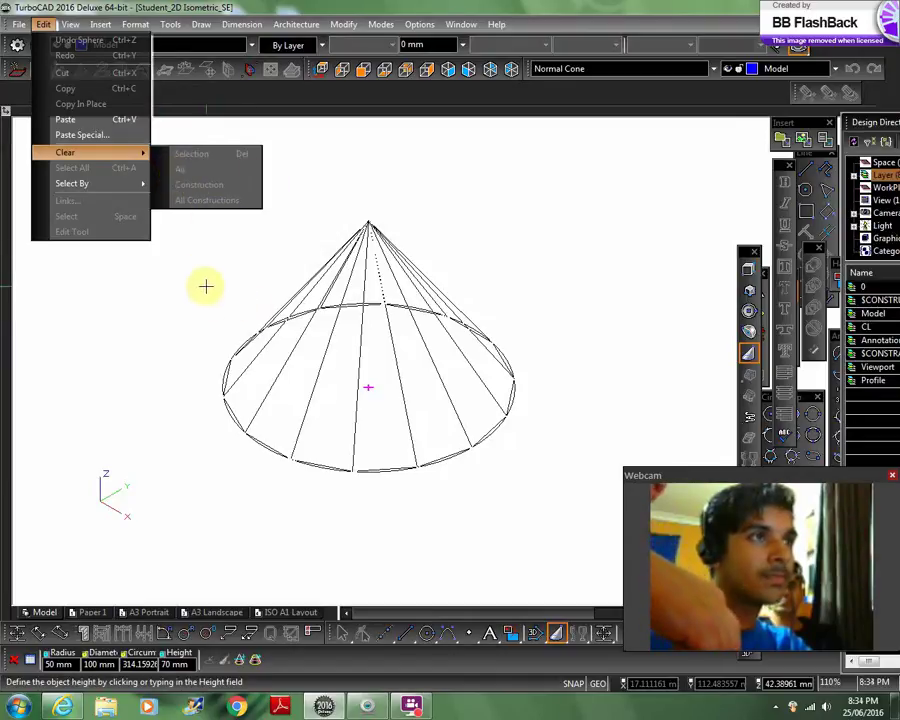
{"action": "left_click", "coordinate": [380, 446]}
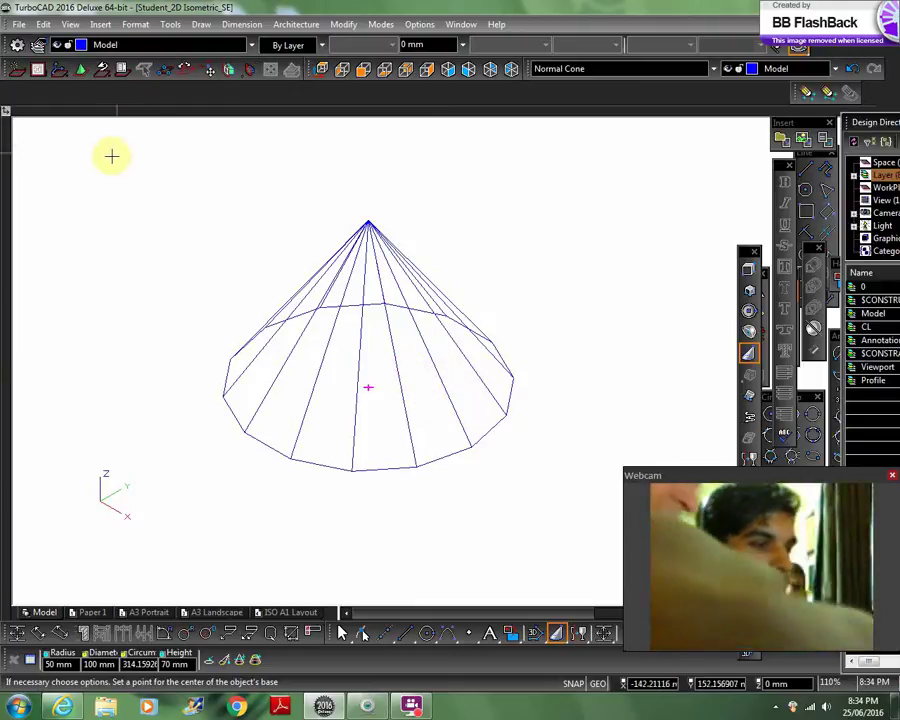
Clear all objects from the drawing, removing the cone
{"action": "left_click", "coordinate": [43, 24]}
{"action": "mouse_move", "coordinate": [100, 153]}
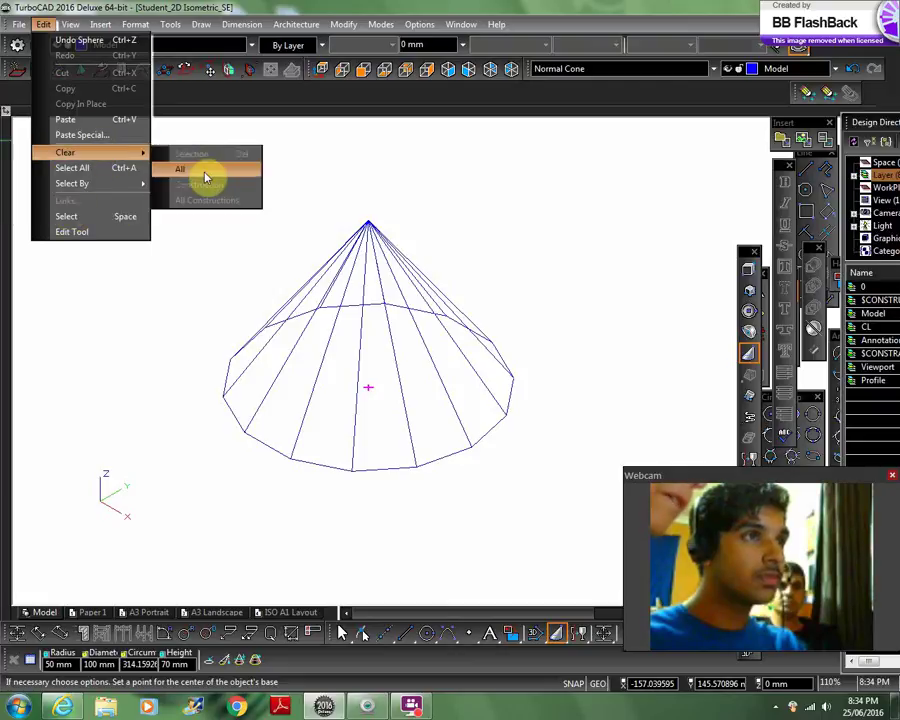
{"action": "left_click", "coordinate": [205, 175]}
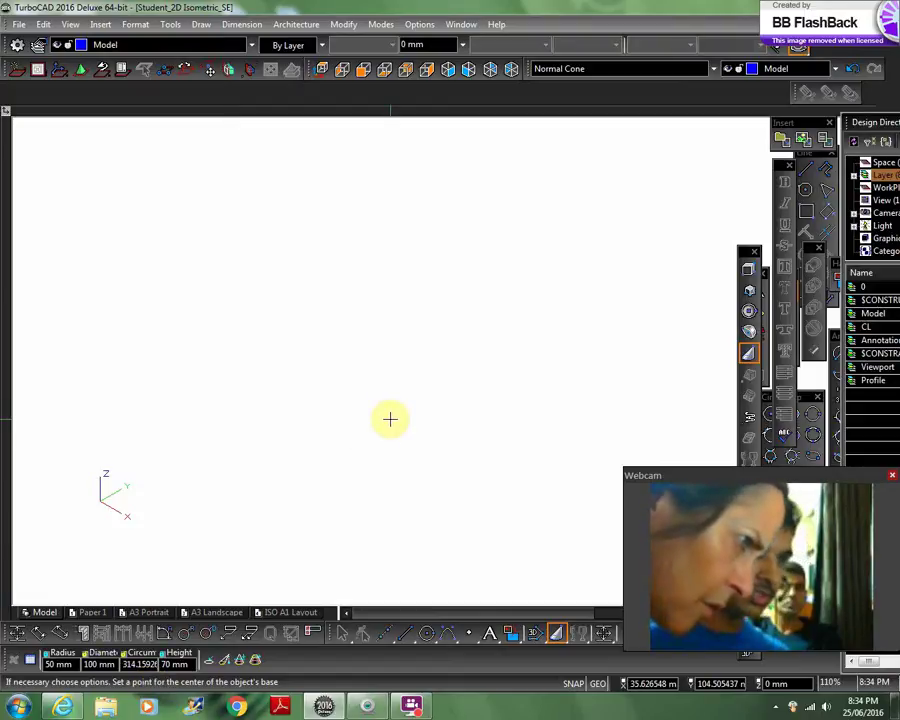
Place a new cone of 50 mm radius and 70 mm height near the middle of the empty drawing area
{"action": "left_click", "coordinate": [378, 357]}
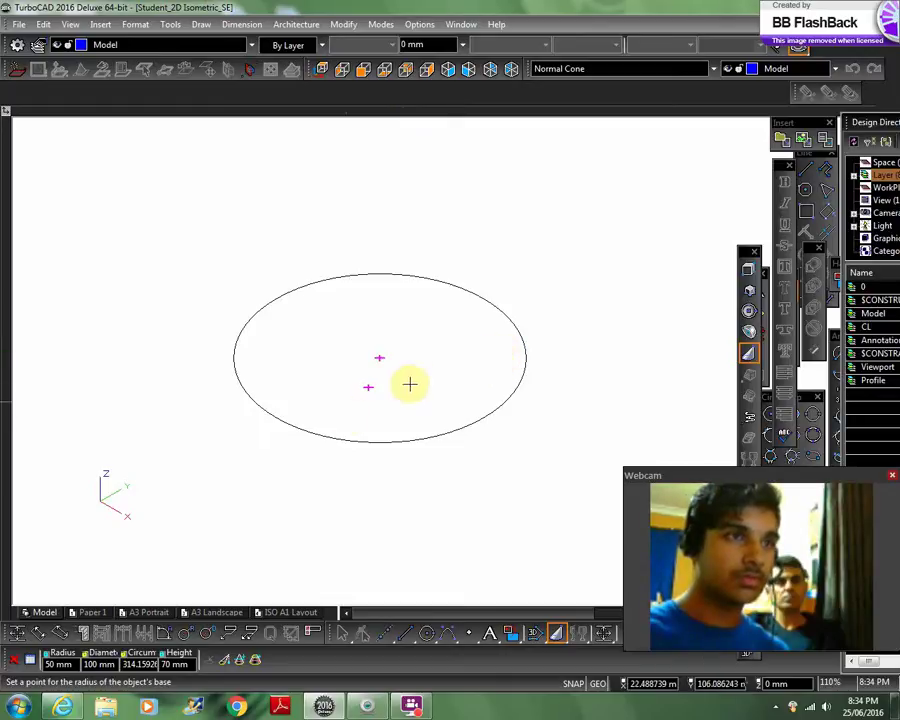
{"action": "left_click", "coordinate": [494, 351]}
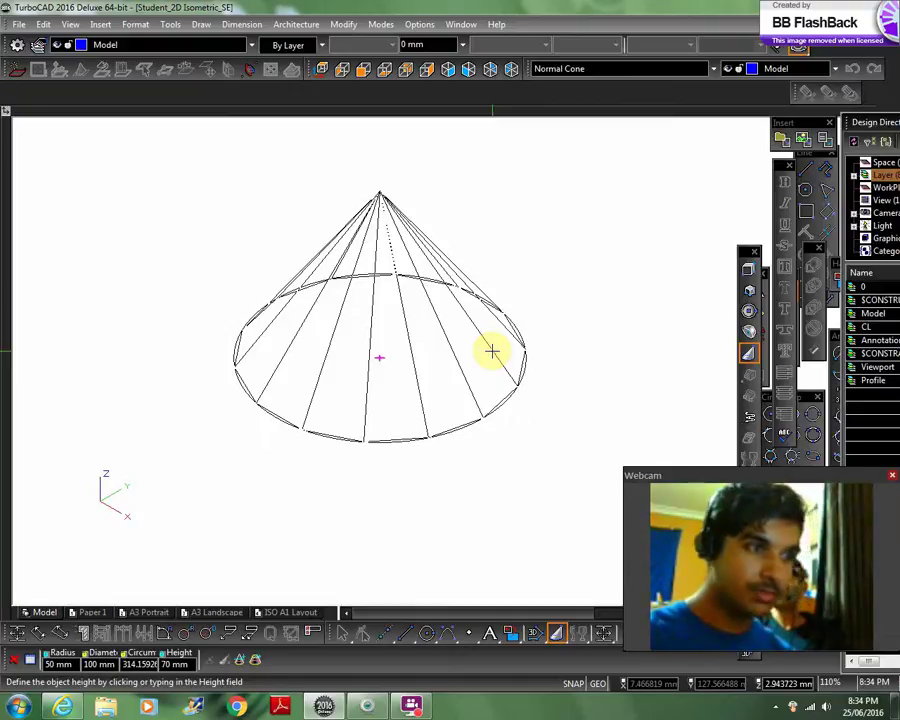
{"action": "left_click", "coordinate": [436, 324]}
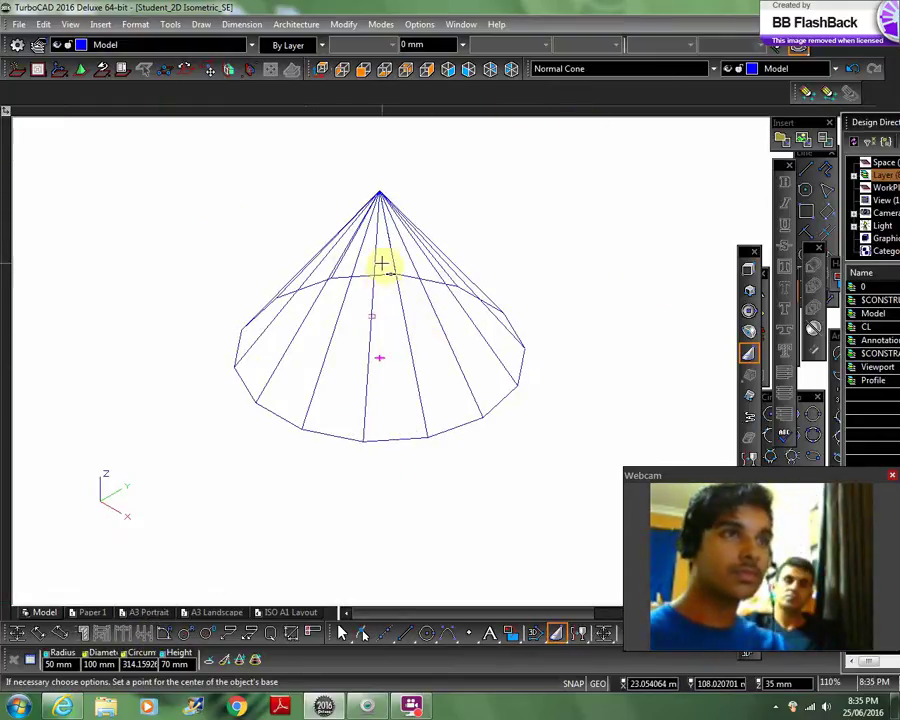
Set the visual style of the cone's view to Hidden Line
{"action": "middle_click_drag", "start_coordinate": [378, 258], "coordinate": [105, 159]}
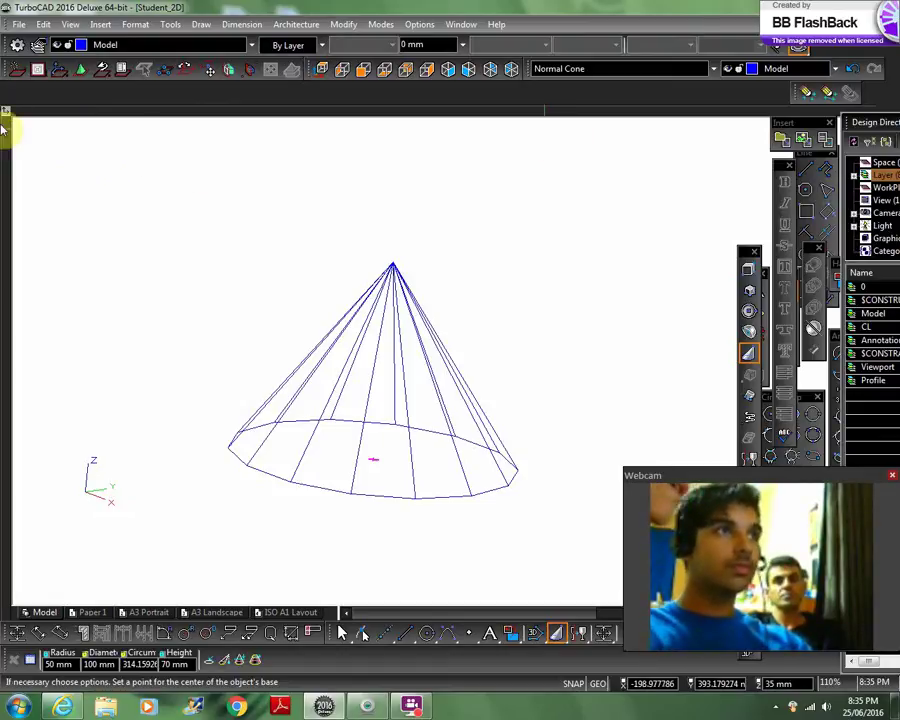
{"action": "left_click", "coordinate": [72, 25]}
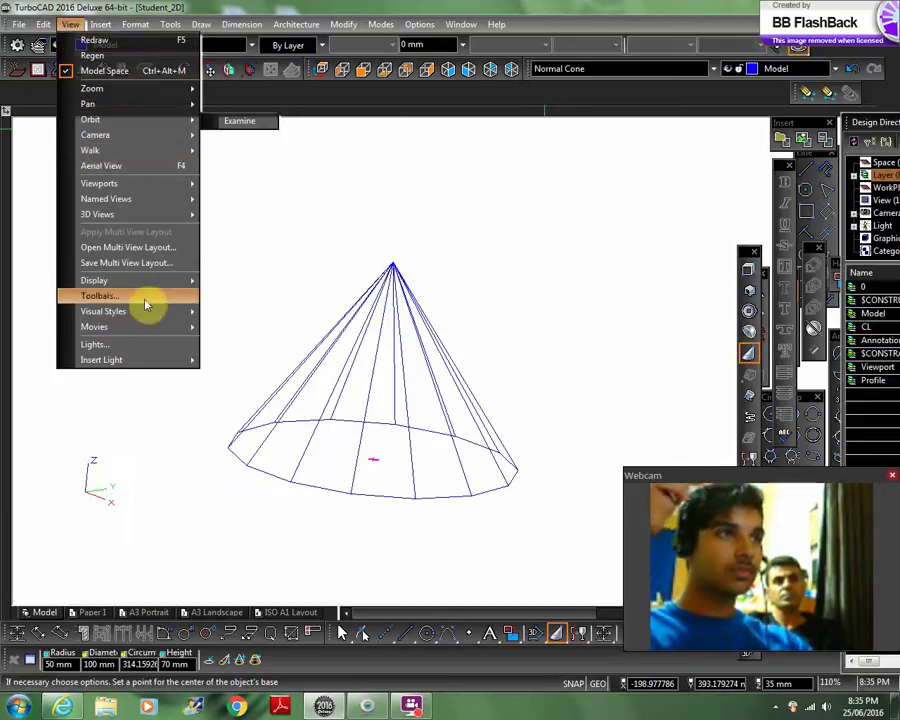
{"action": "mouse_move", "coordinate": [153, 287]}
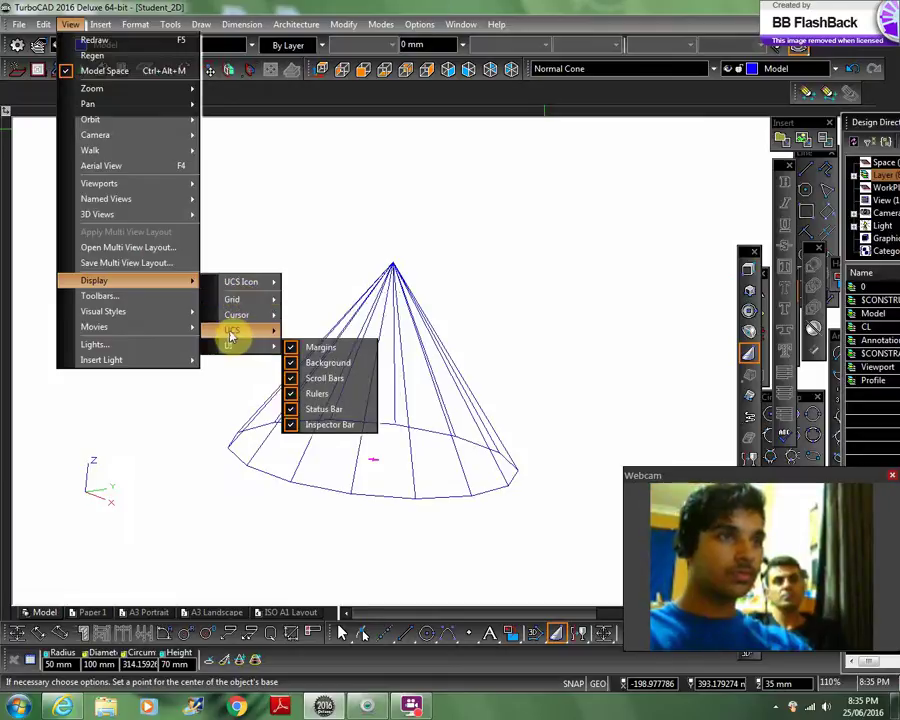
{"action": "mouse_move", "coordinate": [230, 337]}
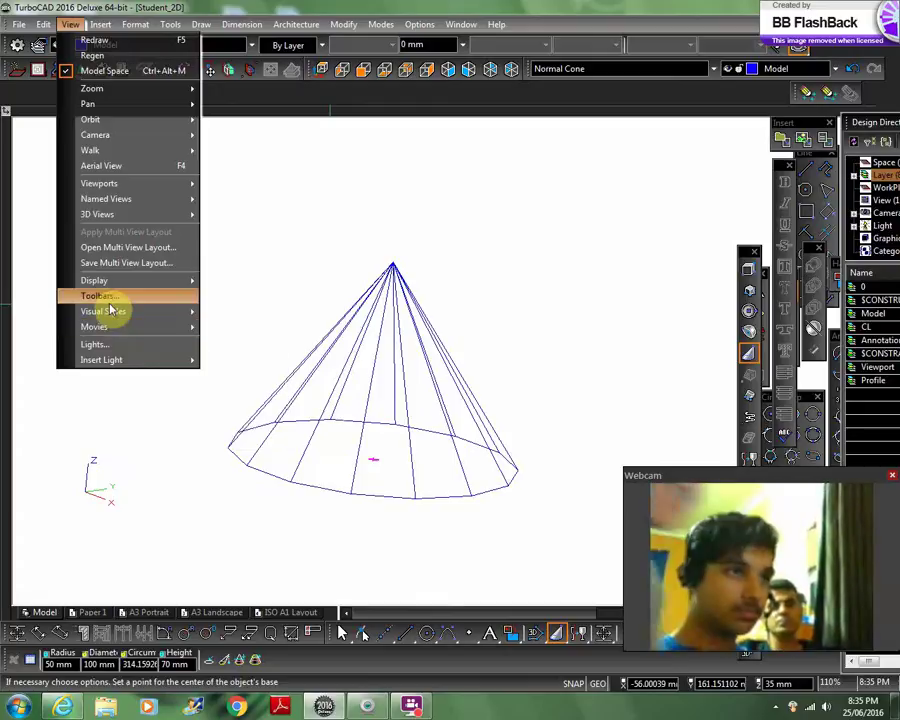
{"action": "mouse_move", "coordinate": [106, 312]}
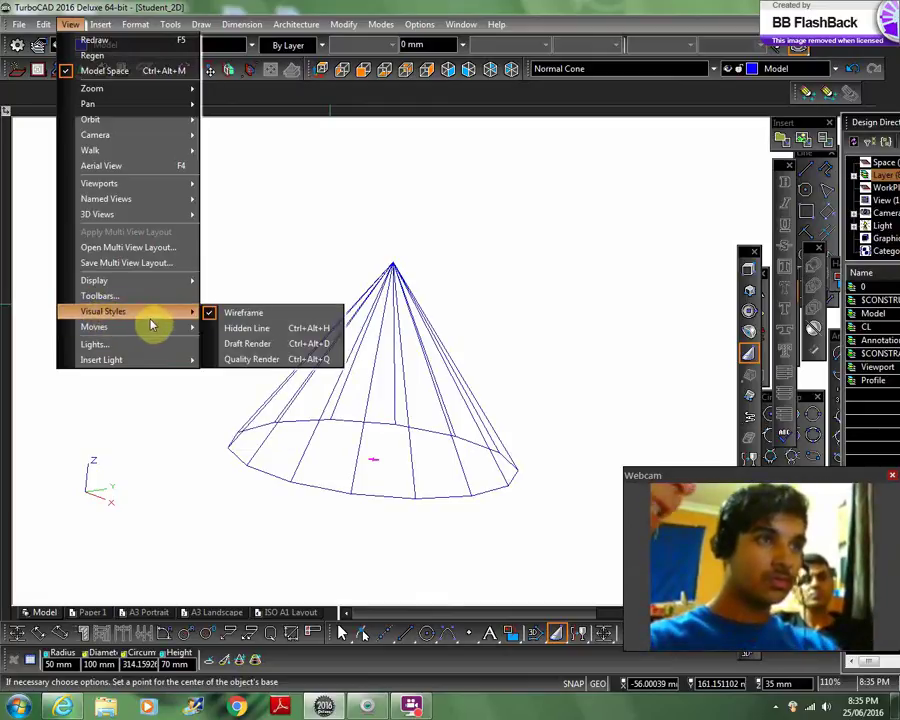
{"action": "left_click", "coordinate": [259, 329]}
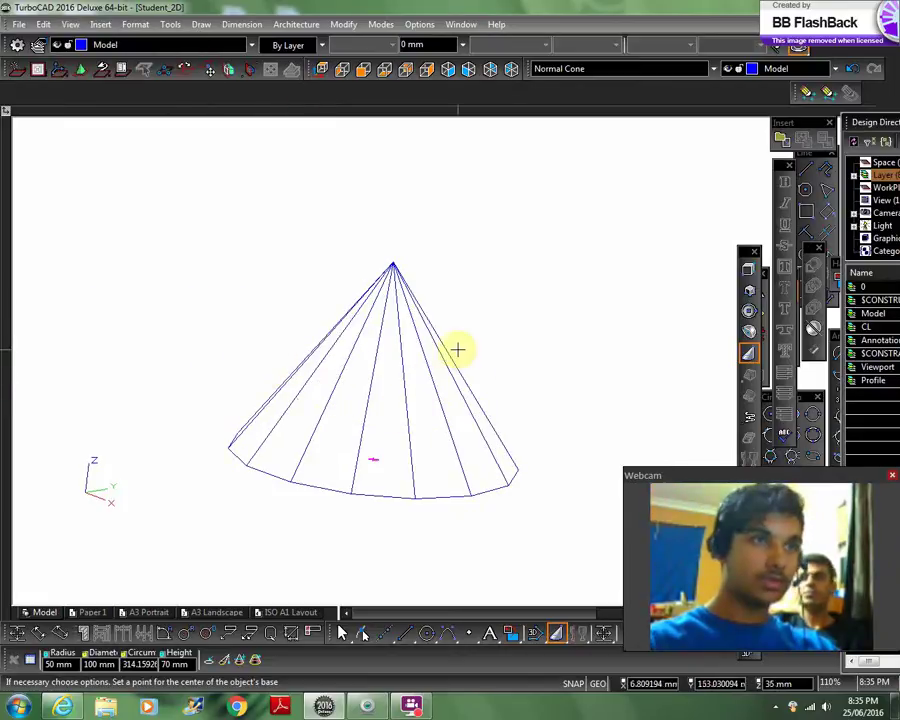
Examine the hidden-line cone from several angles and distances
{"action": "middle_click_drag", "start_coordinate": [534, 378], "coordinate": [698, 412]}
{"action": "scroll", "coordinate": [698, 412], "scroll_direction": "down", "scroll_amount": 1}
{"action": "middle_click_drag", "start_coordinate": [492, 315], "coordinate": [386, 344]}
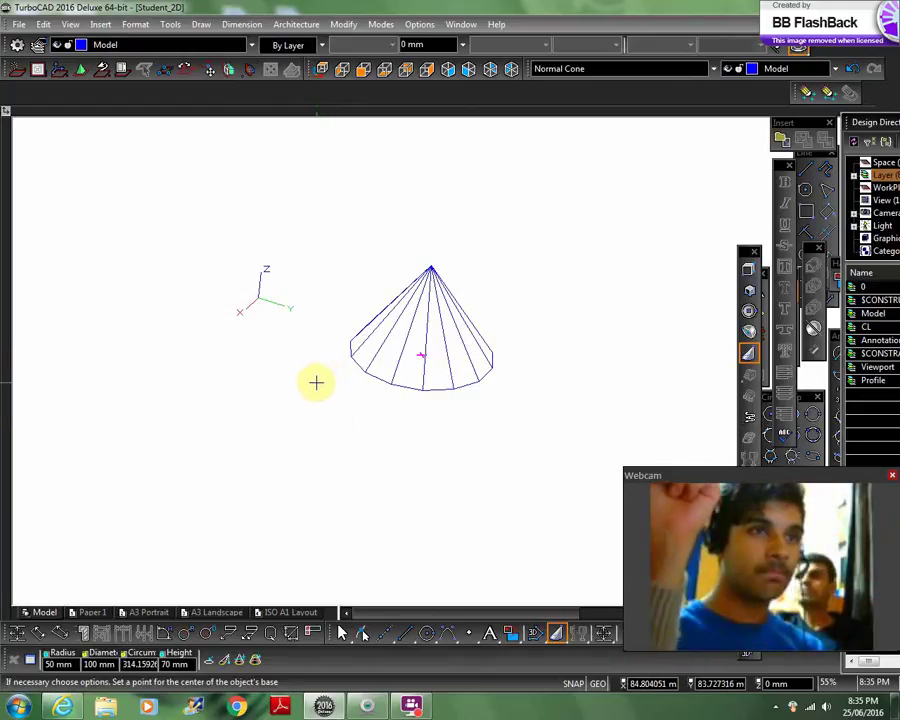
{"action": "middle_click_drag", "start_coordinate": [357, 230], "coordinate": [401, 176]}
{"action": "scroll", "coordinate": [401, 176], "scroll_direction": "down", "scroll_amount": 1}
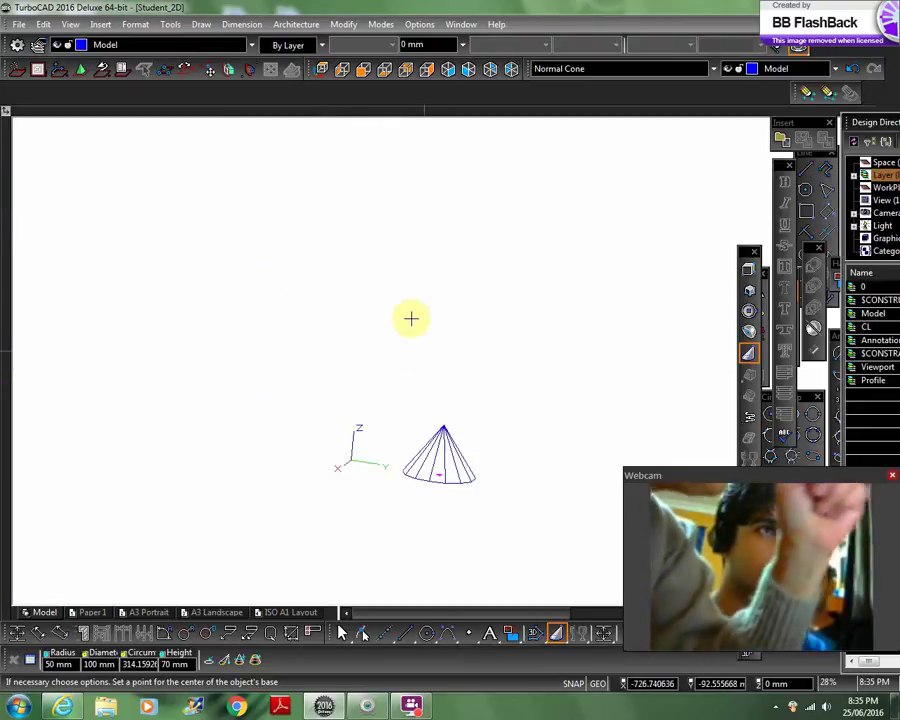
{"action": "scroll", "coordinate": [454, 512], "scroll_direction": "down", "scroll_amount": 1}
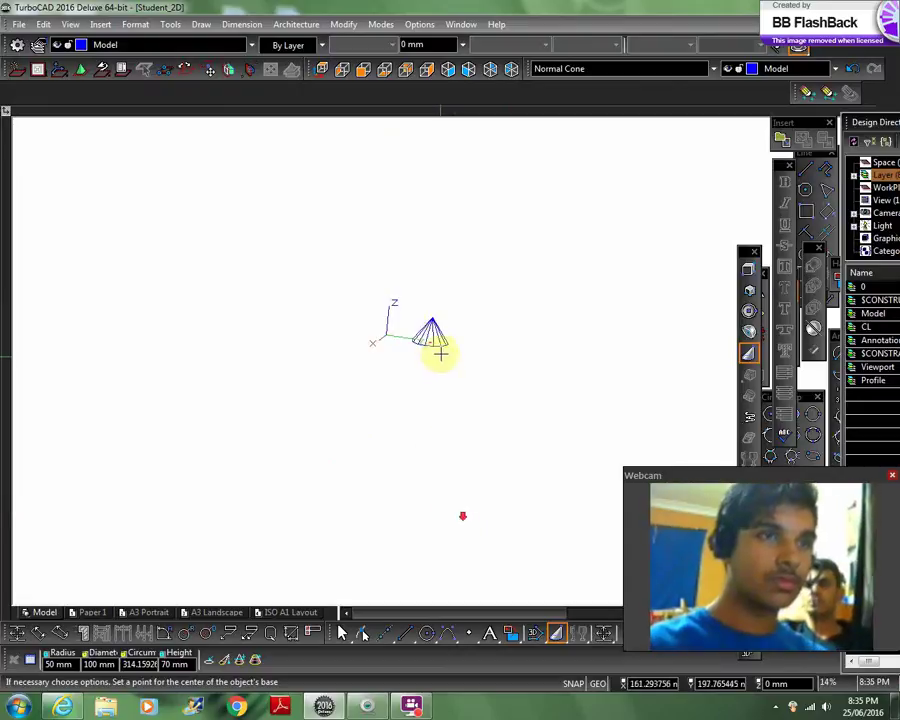
{"action": "scroll", "coordinate": [438, 360], "scroll_direction": "up", "scroll_amount": 2}
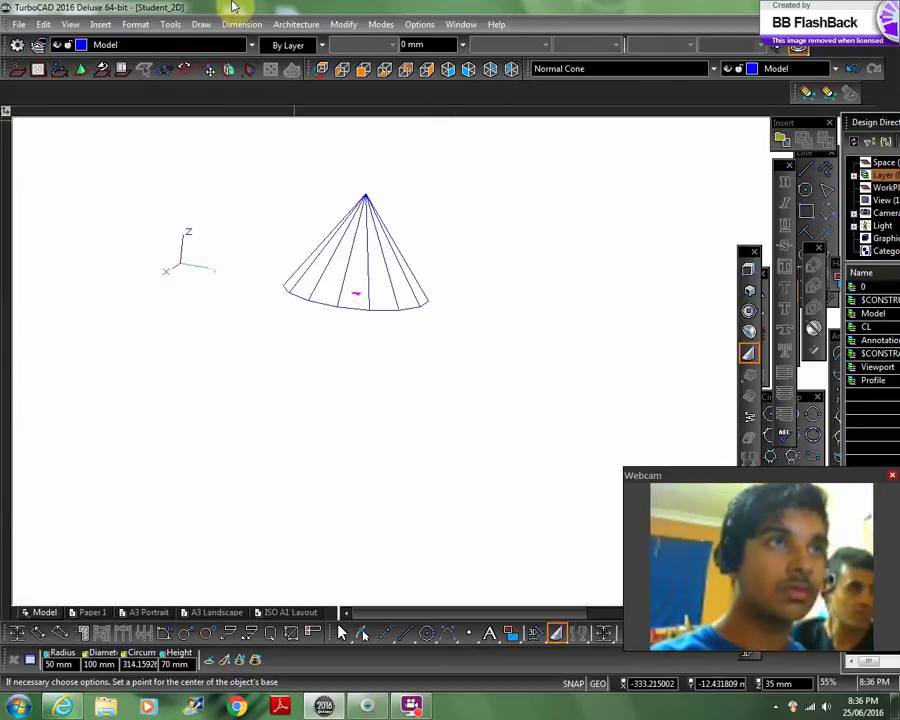
{"action": "left_click", "coordinate": [334, 25]}
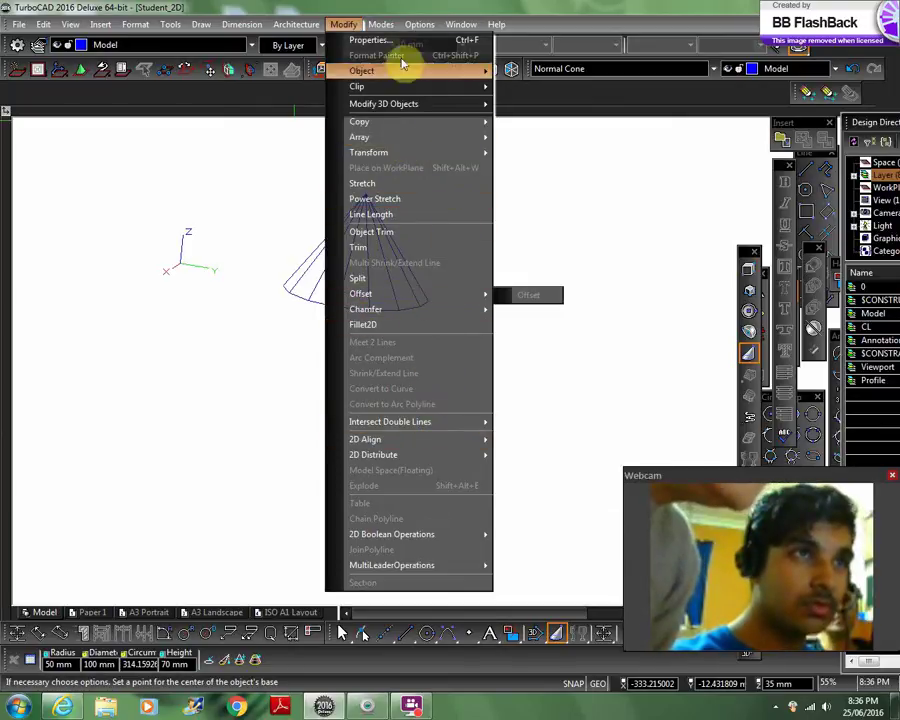
{"action": "mouse_move", "coordinate": [440, 30]}
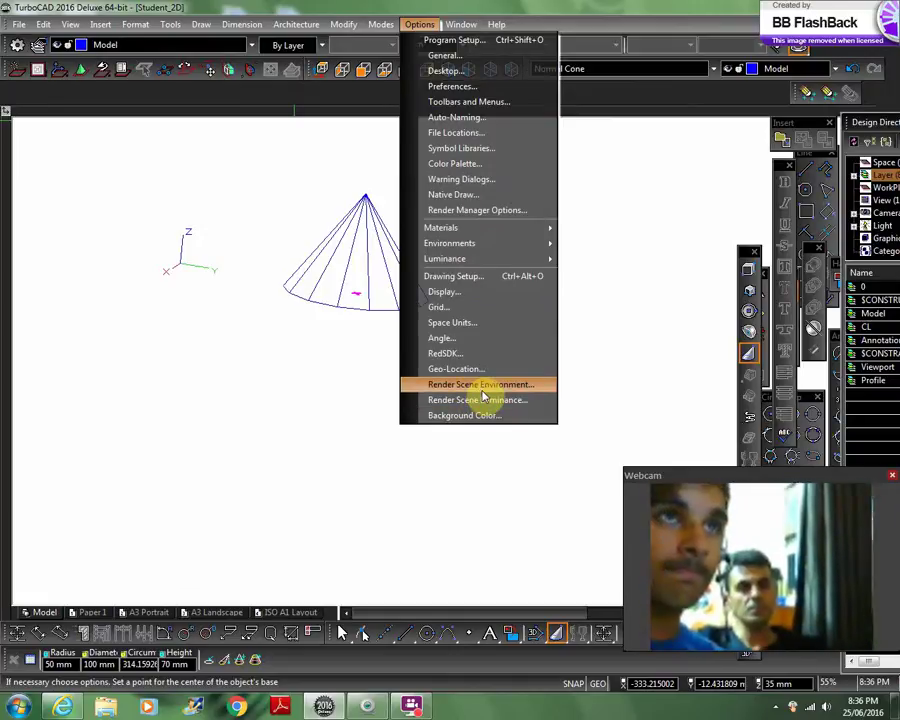
{"action": "mouse_move", "coordinate": [482, 232]}
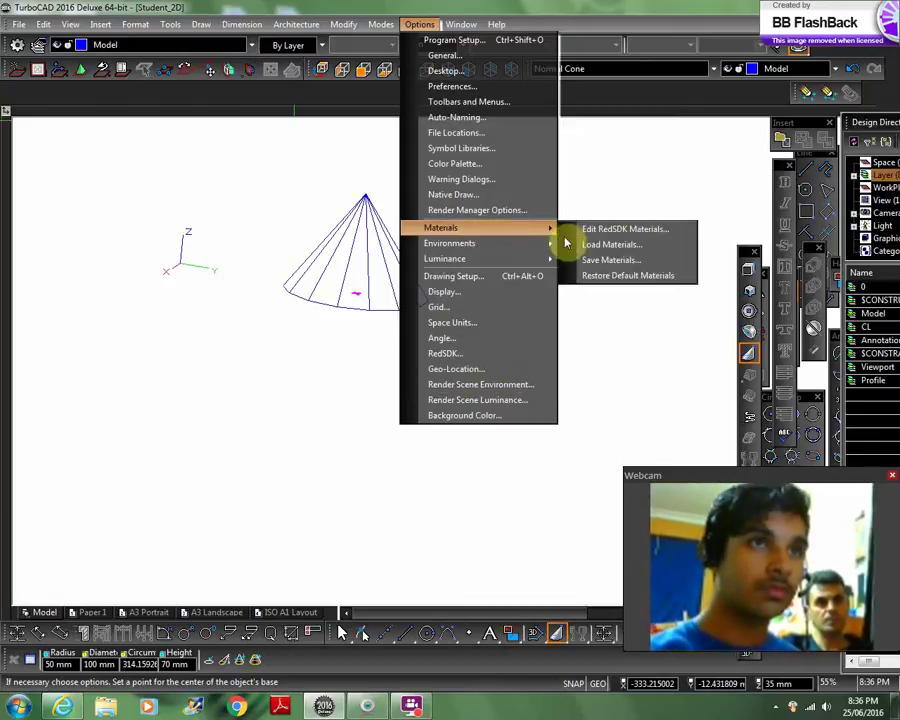
{"action": "left_click", "coordinate": [586, 244]}
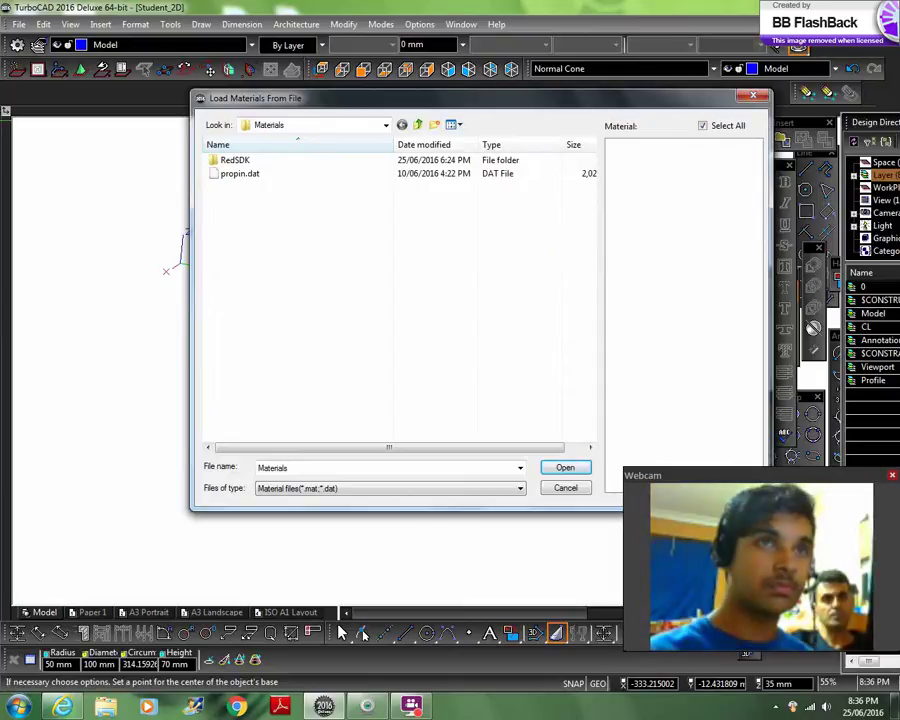
{"action": "left_click", "coordinate": [756, 96]}
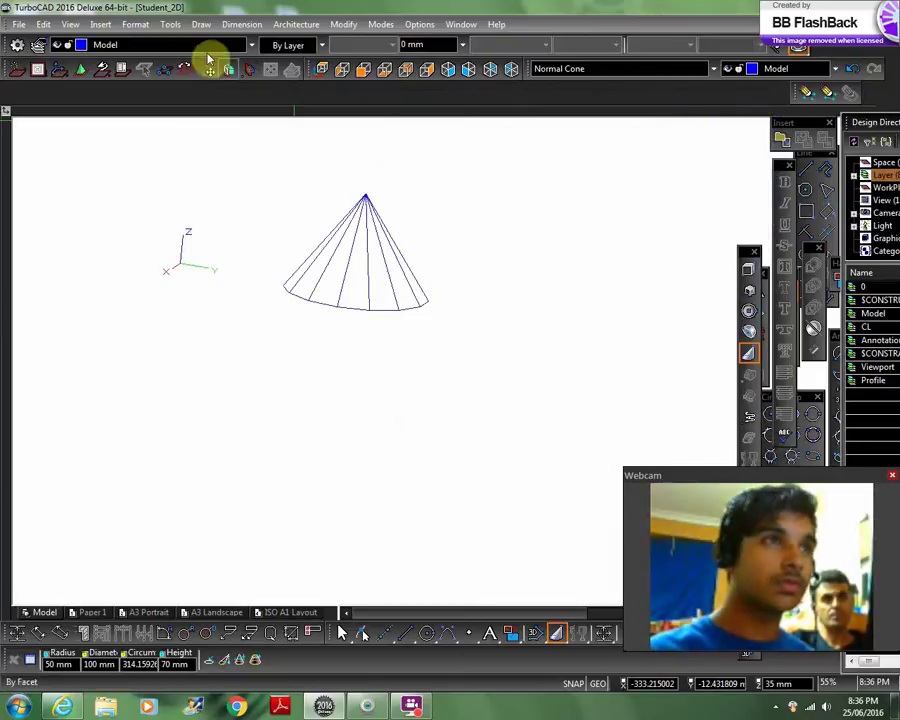
Try to clear all objects from the drawing
{"action": "left_click", "coordinate": [44, 24]}
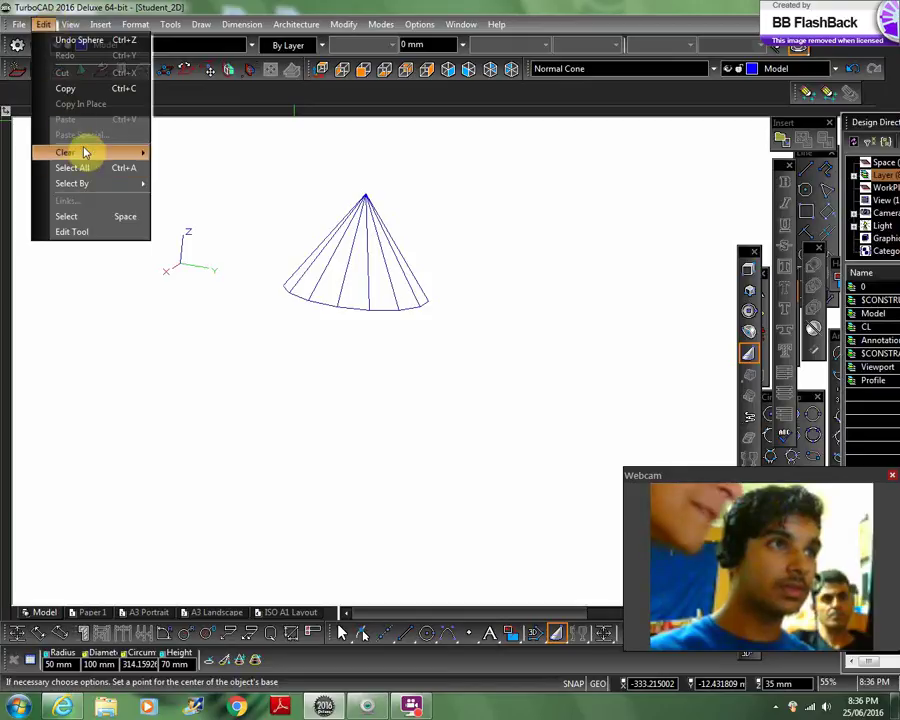
{"action": "mouse_move", "coordinate": [86, 153]}
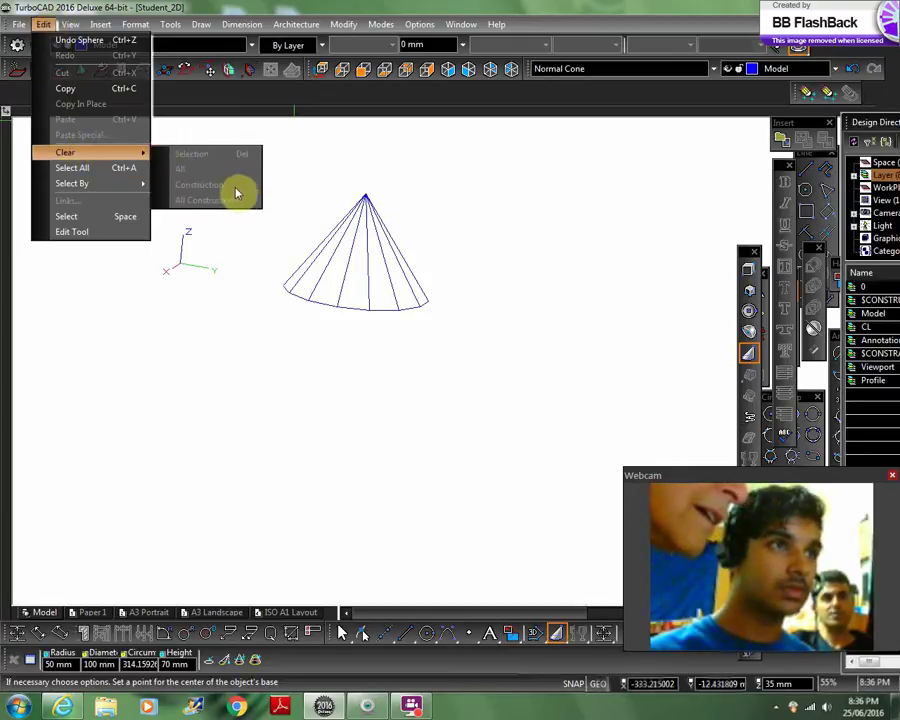
{"action": "left_click", "coordinate": [299, 197]}
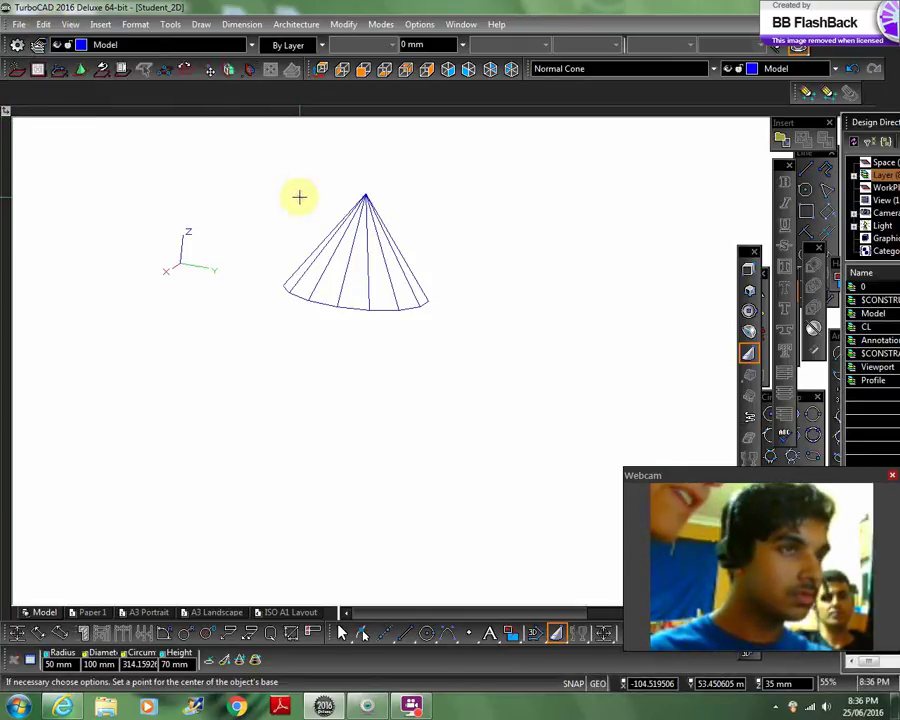
{"action": "left_click", "coordinate": [45, 24]}
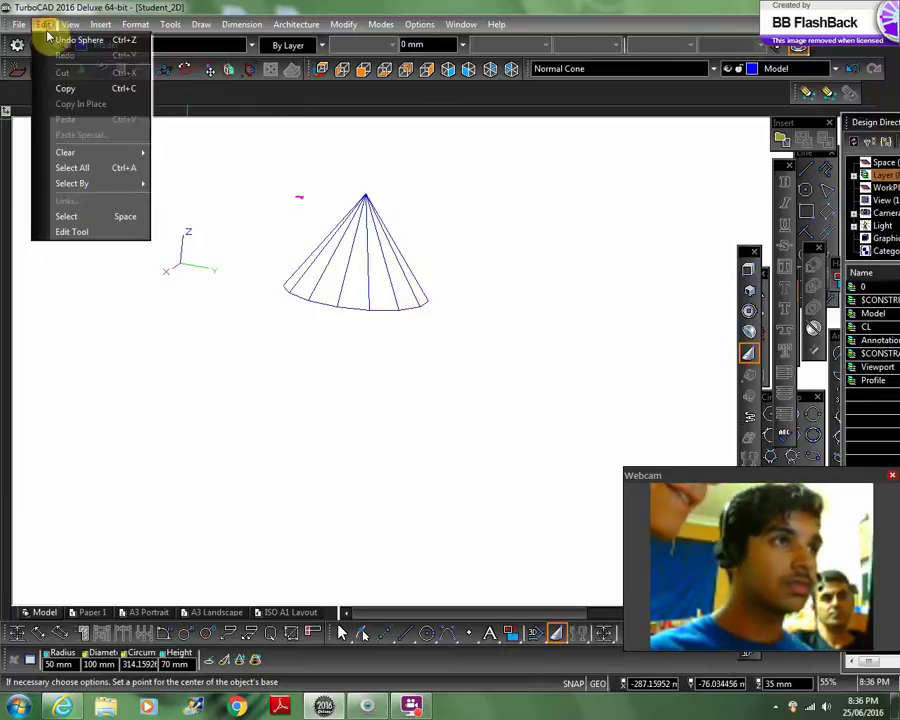
{"action": "mouse_move", "coordinate": [118, 152]}
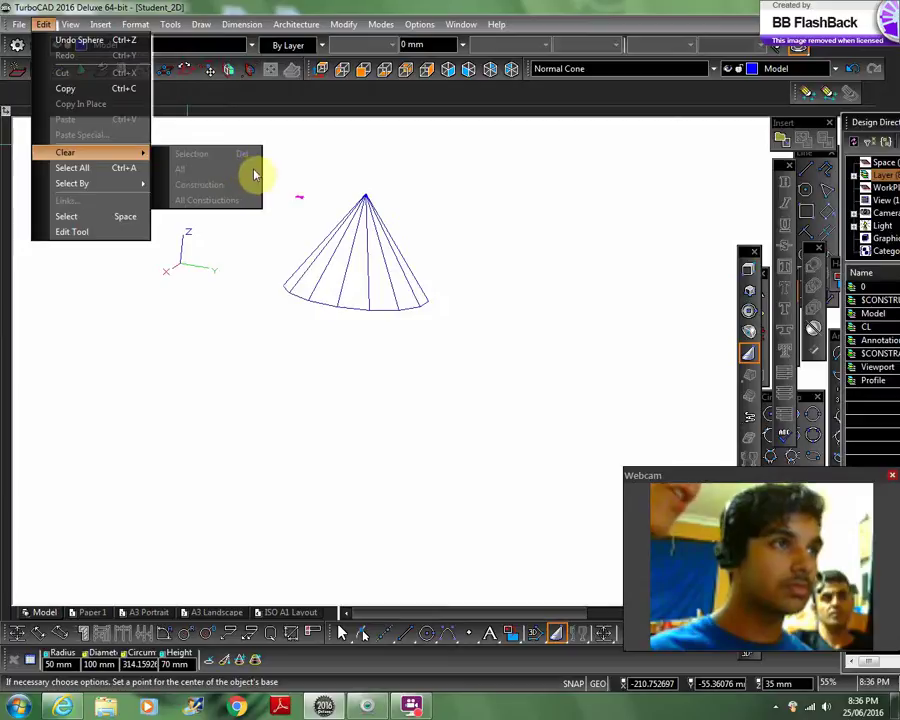
{"action": "left_click", "coordinate": [226, 135]}
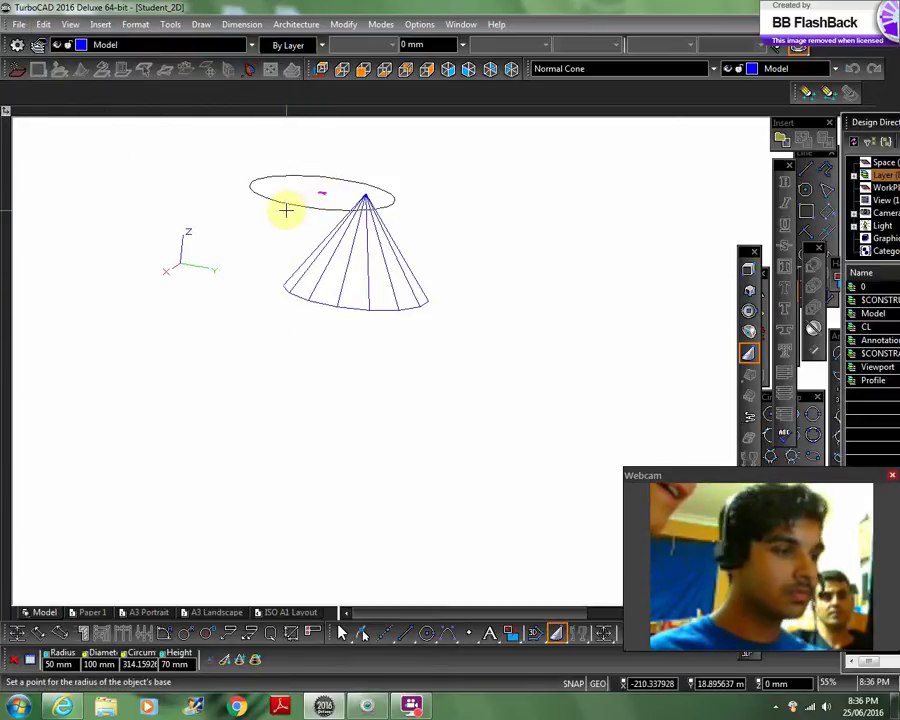
{"action": "key", "text": "Escape"}
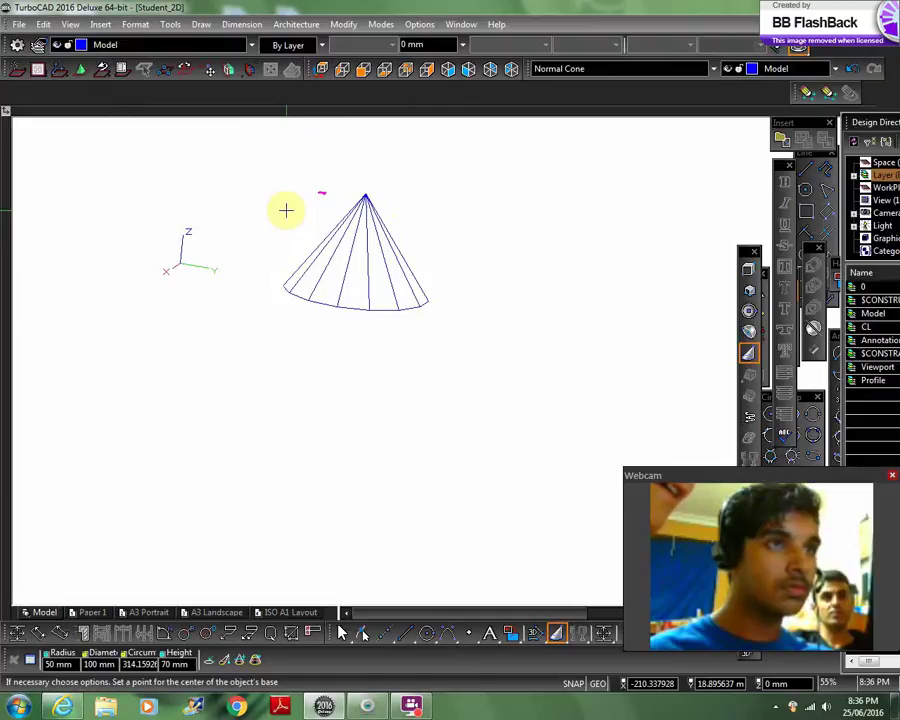
{"action": "left_click", "coordinate": [43, 24]}
{"action": "mouse_move", "coordinate": [89, 155]}
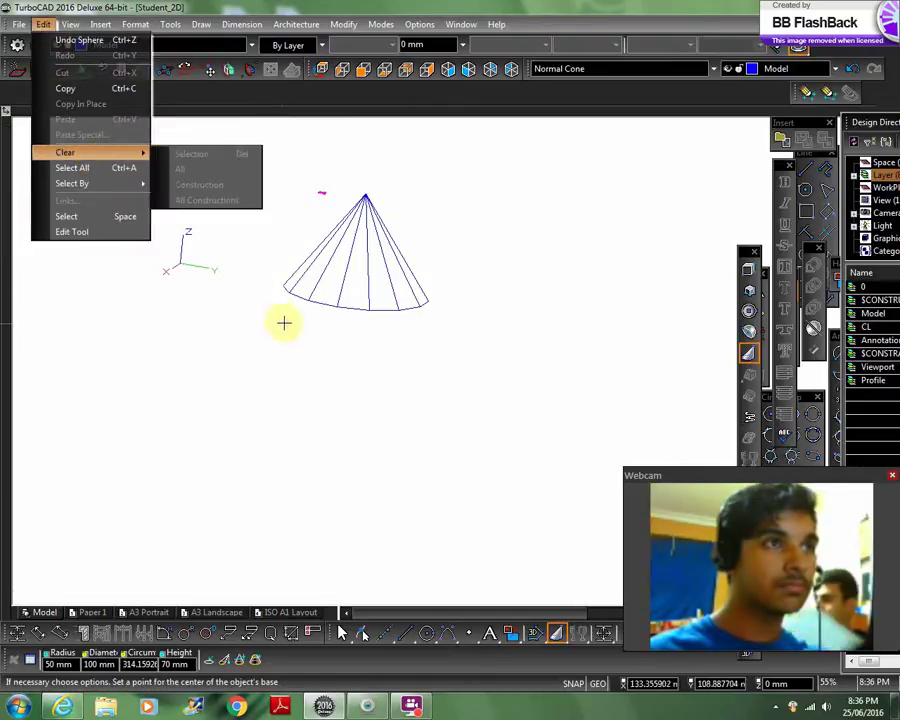
{"action": "left_click", "coordinate": [237, 282]}
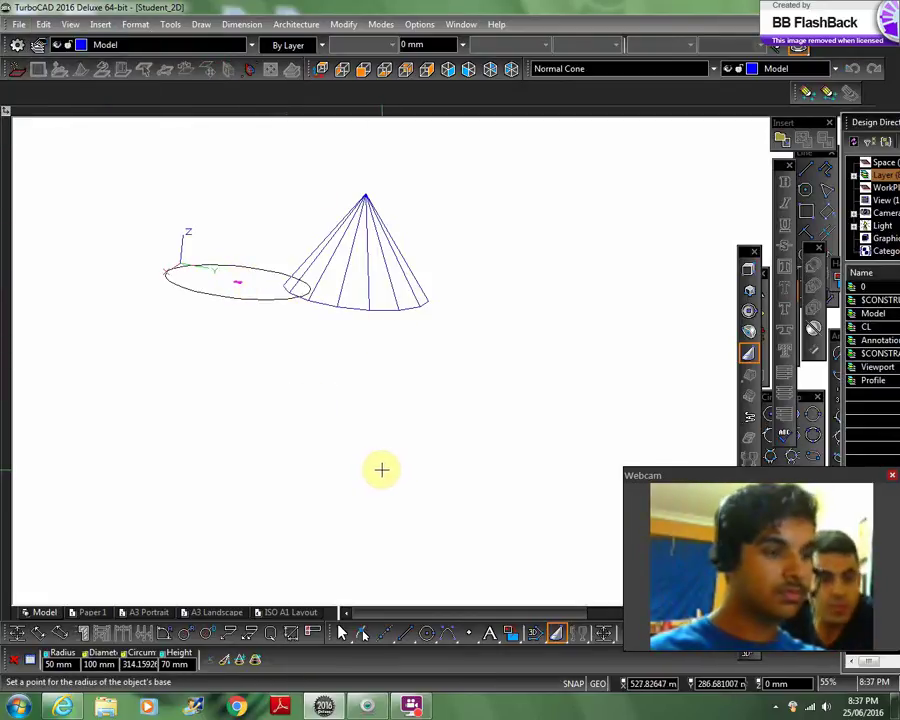
{"action": "key", "text": "Escape"}
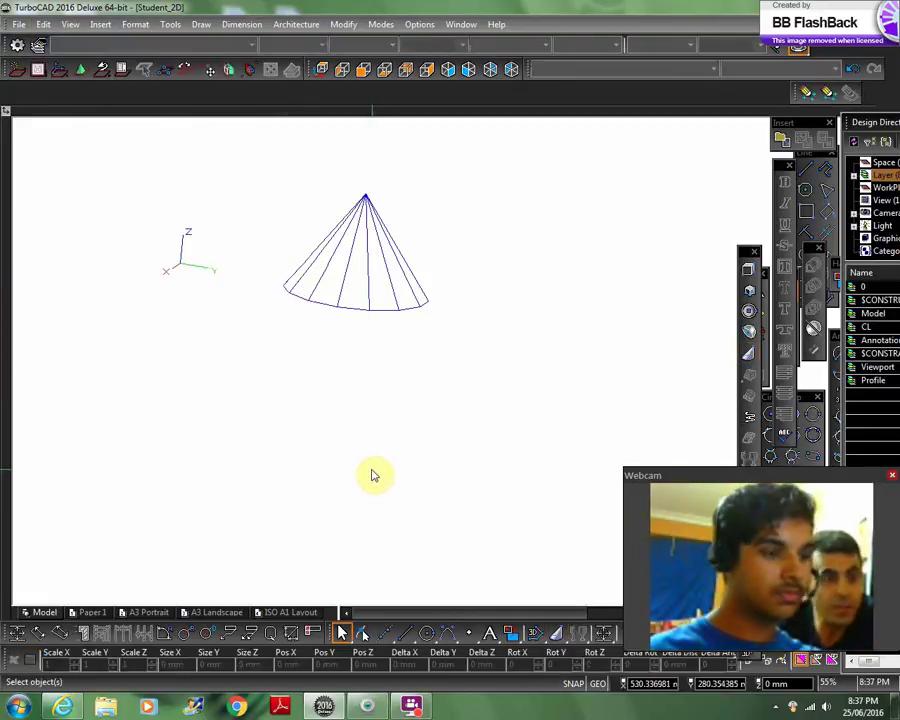
{"action": "left_click", "coordinate": [43, 24]}
{"action": "mouse_move", "coordinate": [80, 156]}
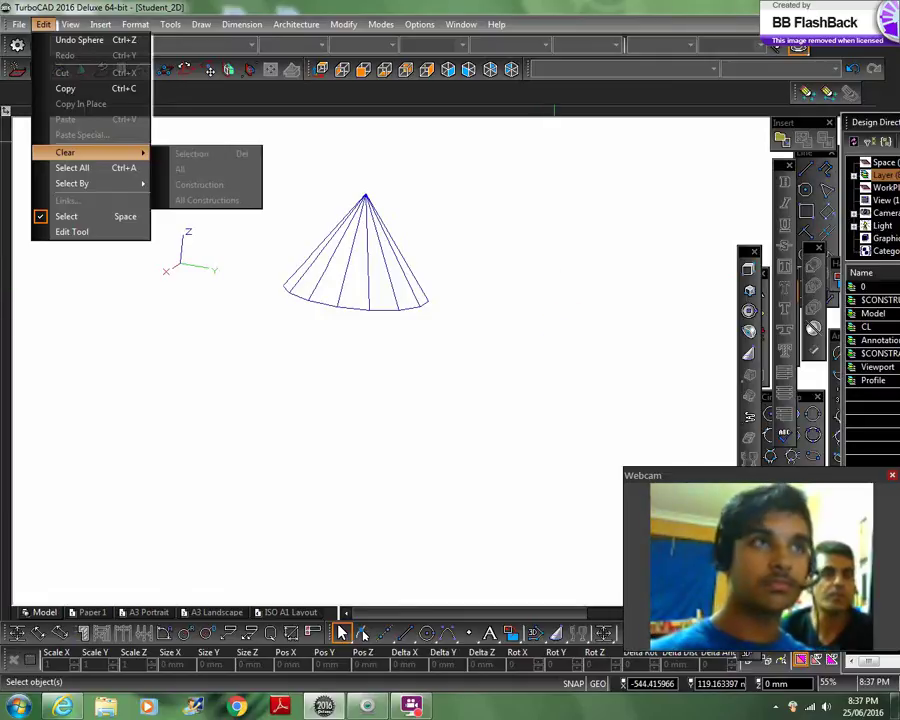
{"action": "left_click", "coordinate": [343, 24]}
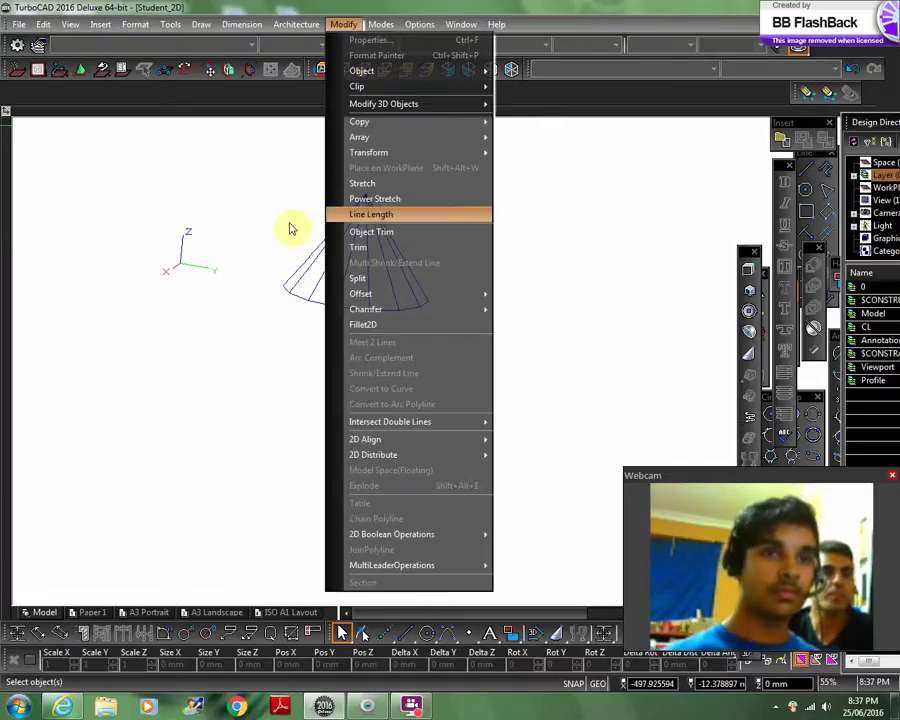
{"action": "left_click", "coordinate": [538, 245]}
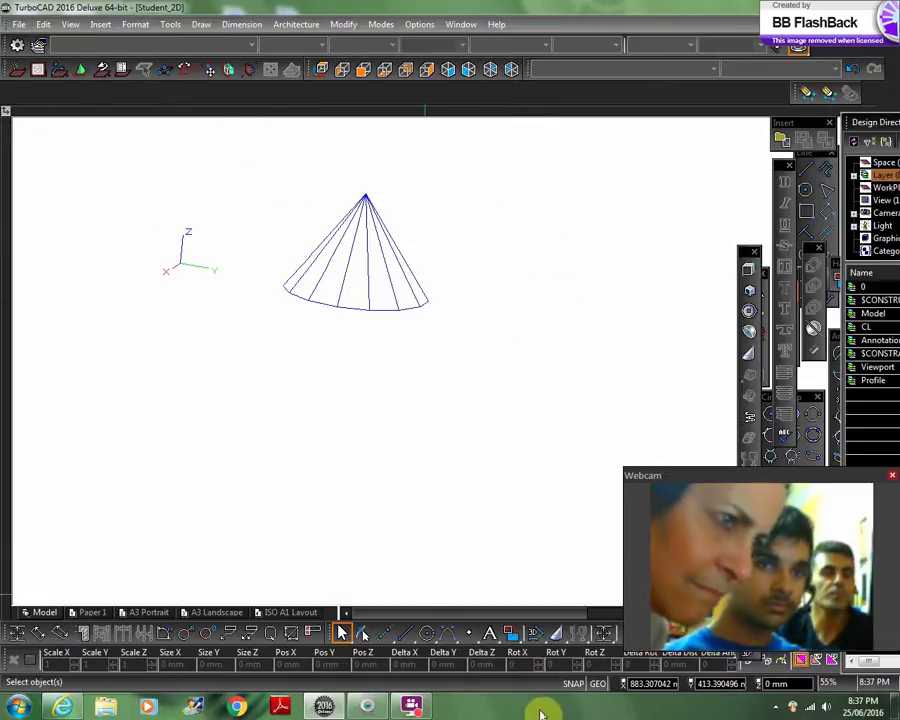
Select the cone with a selection window around it and delete it
{"action": "left_click", "coordinate": [341, 632]}
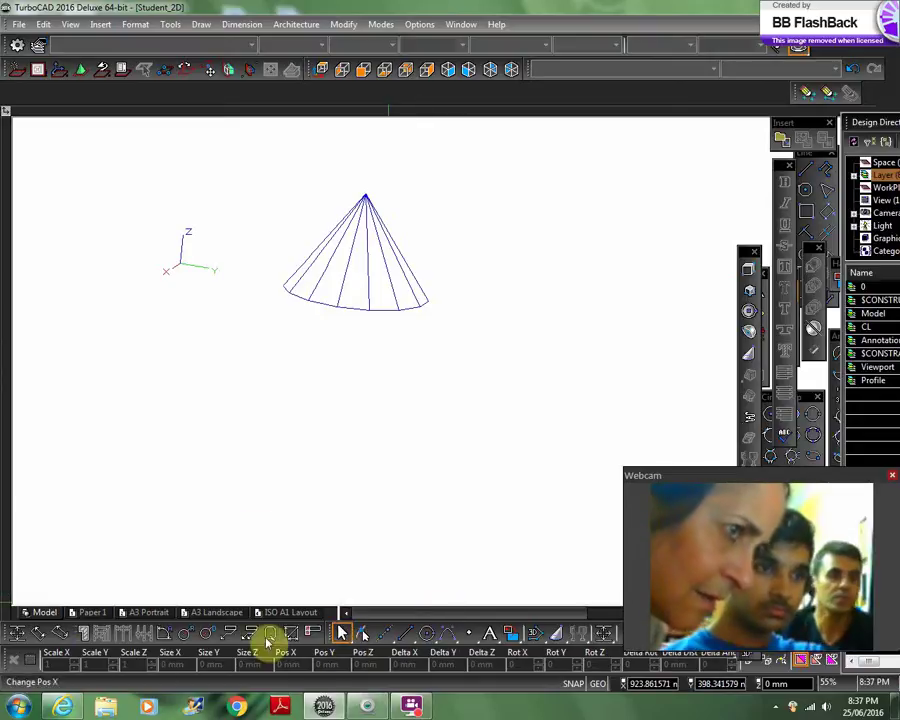
{"action": "left_click", "coordinate": [278, 177]}
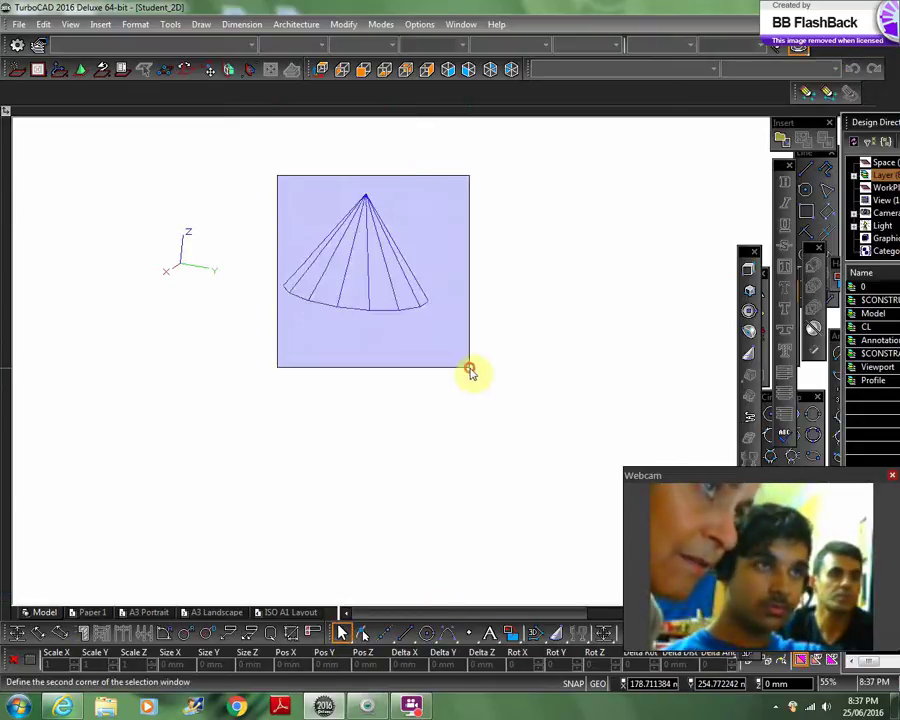
{"action": "left_click", "coordinate": [470, 372]}
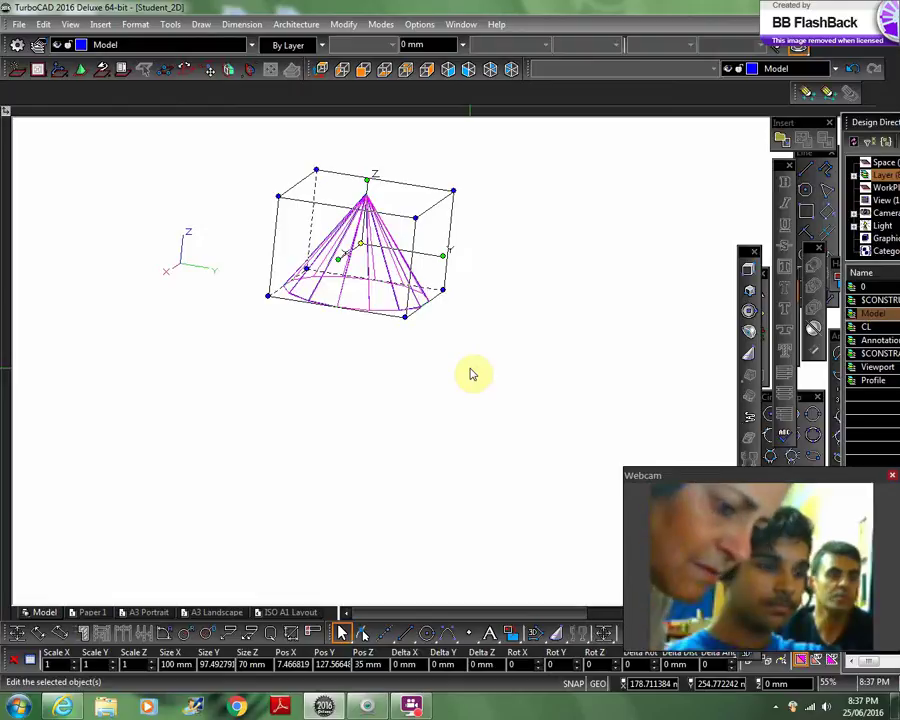
{"action": "key", "text": "Delete"}
Draw a box base about 240 mm wide and 235 mm long just above the origin in the World Plan view
{"action": "key", "text": "l"}
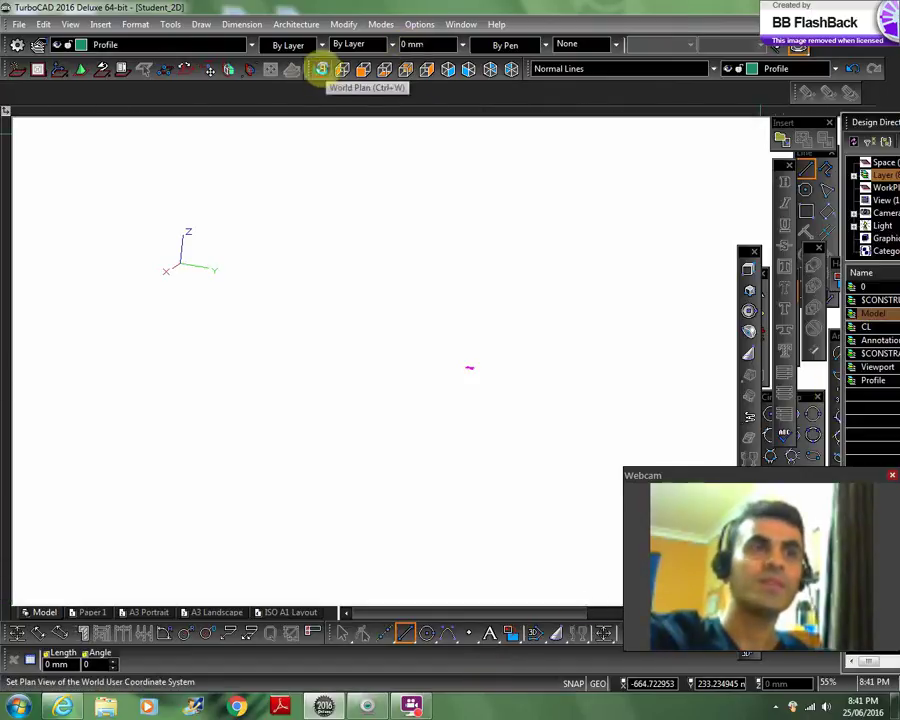
{"action": "left_click", "coordinate": [322, 70]}
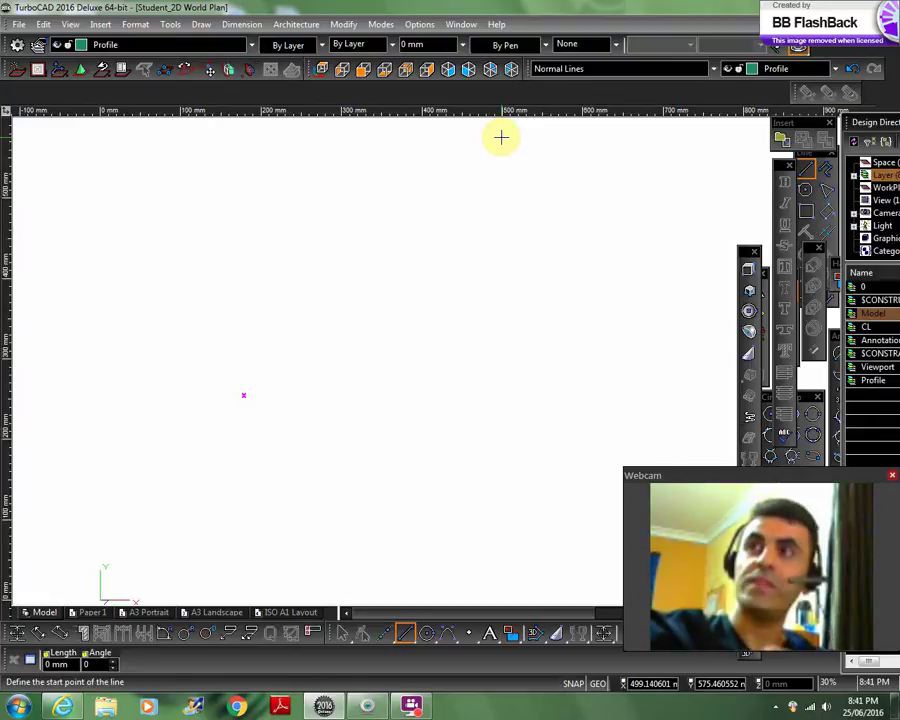
{"action": "left_click", "coordinate": [748, 275]}
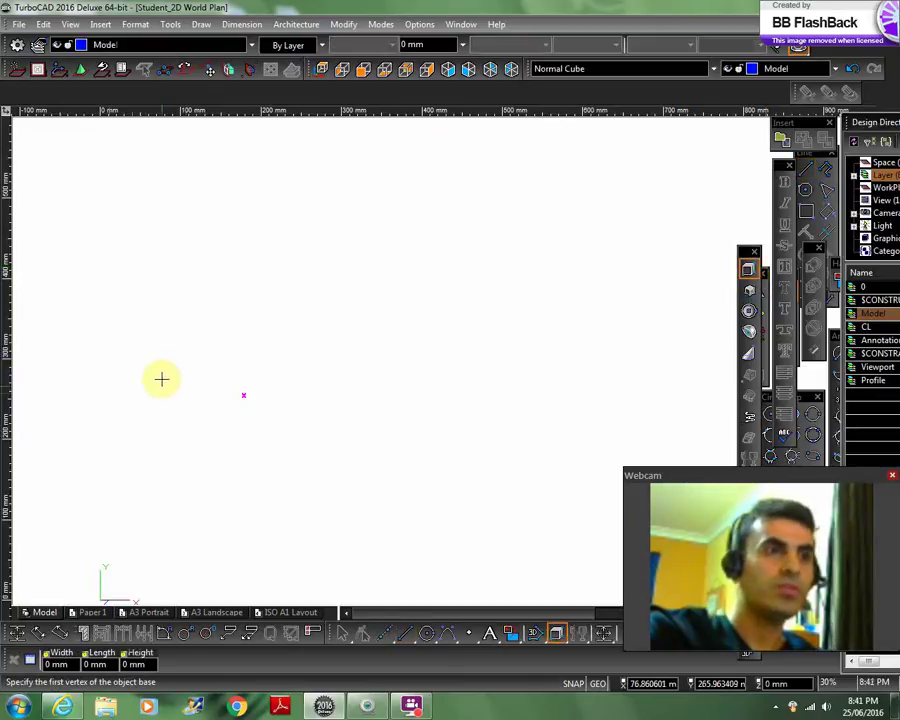
{"action": "left_click", "coordinate": [99, 547]}
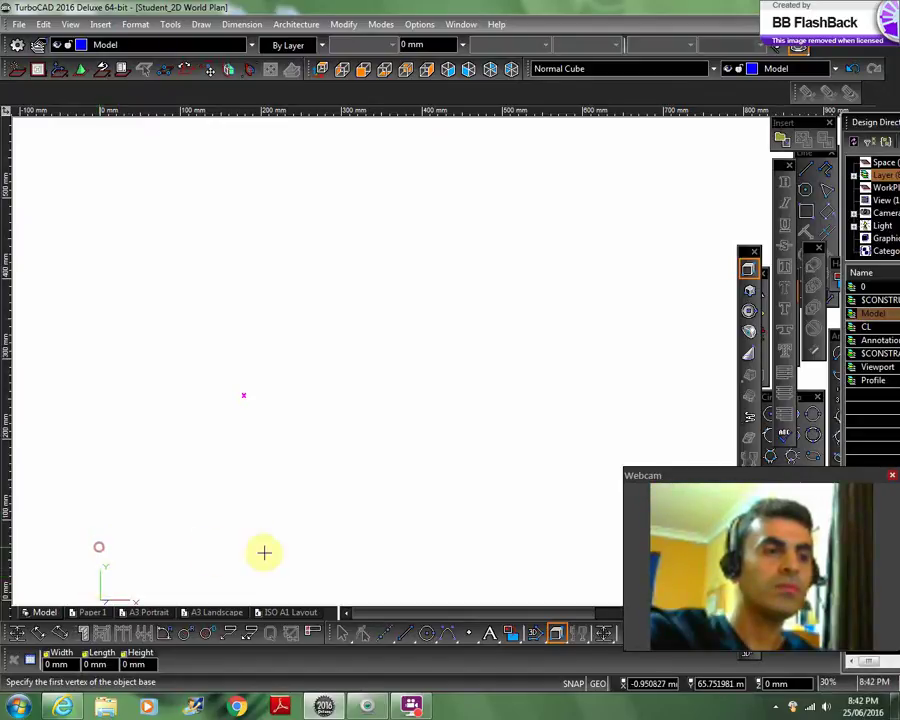
{"action": "left_click", "coordinate": [291, 358]}
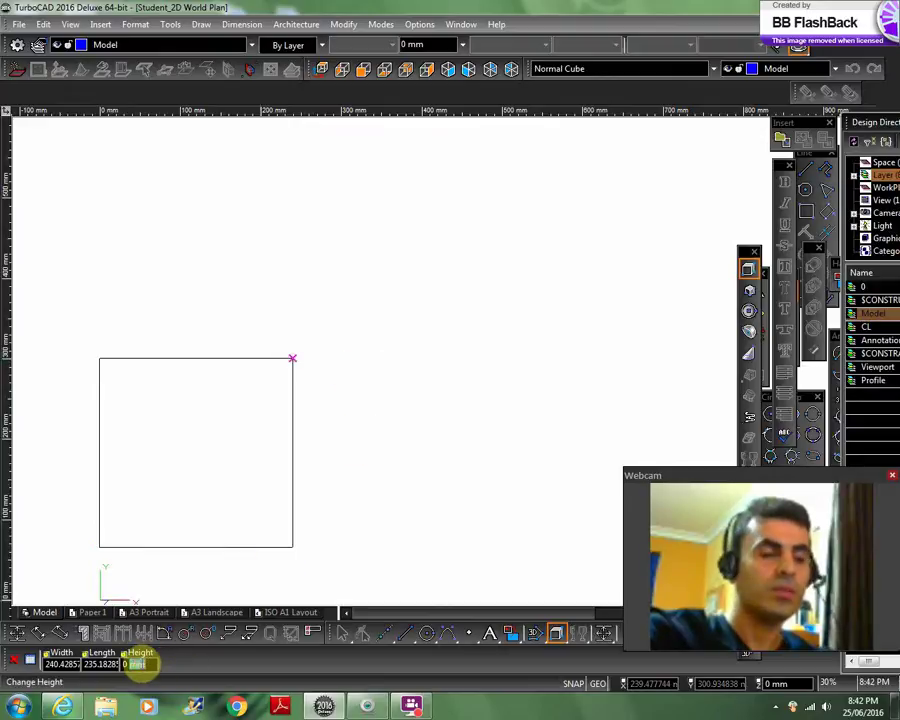
Set the box's height to 50 mm and complete the box
{"action": "key", "text": "BackSpace"}
{"action": "key", "text": "BackSpace"}
{"action": "key", "text": "BackSpace"}
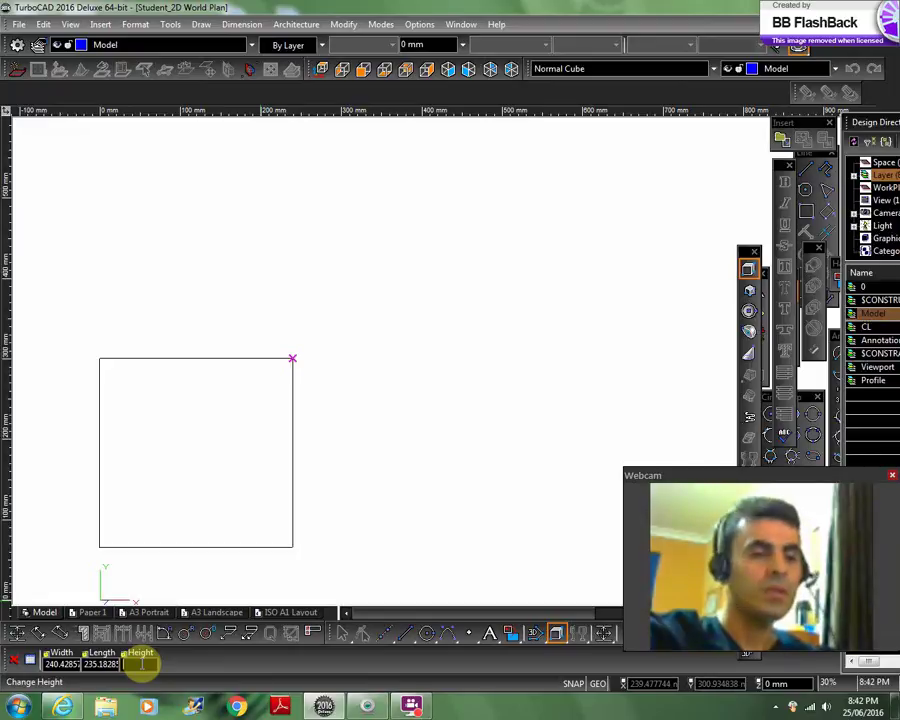
{"action": "type", "text": "50"}
{"action": "key", "text": "Return"}
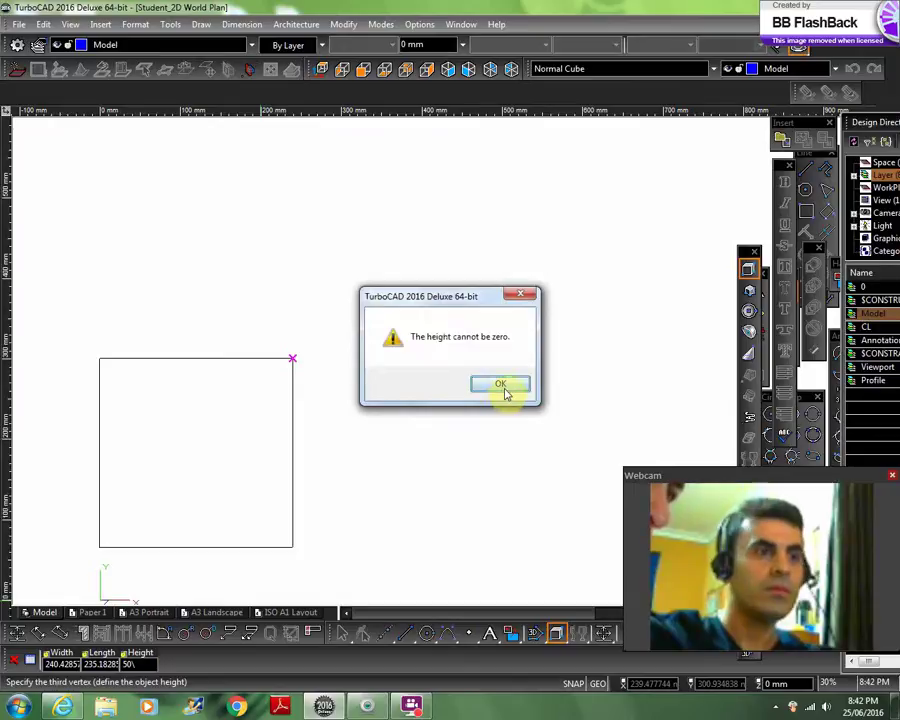
{"action": "left_click", "coordinate": [522, 294]}
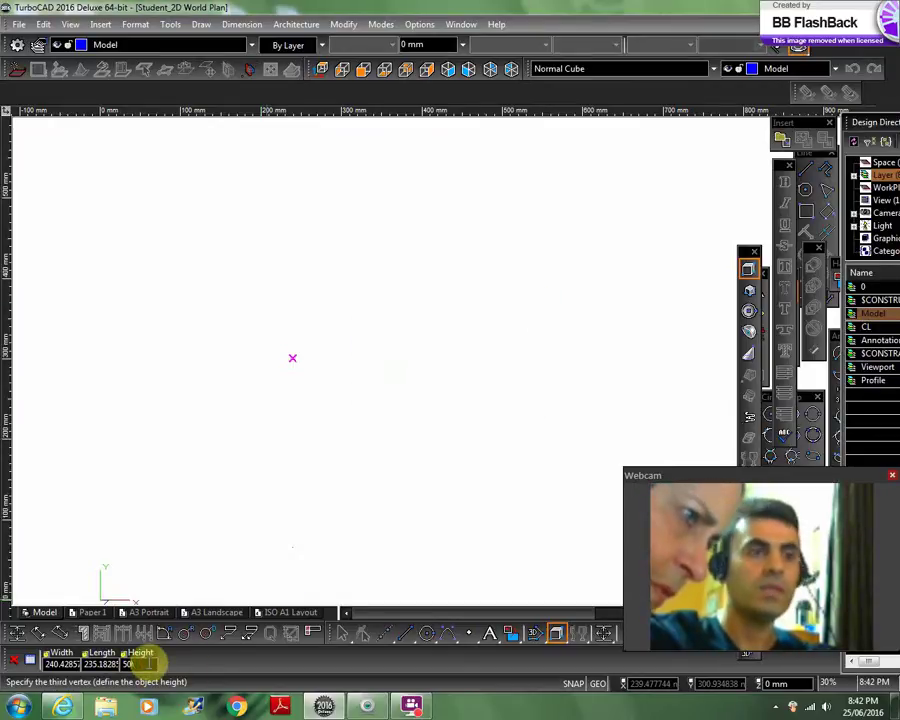
{"action": "left_click", "coordinate": [295, 547]}
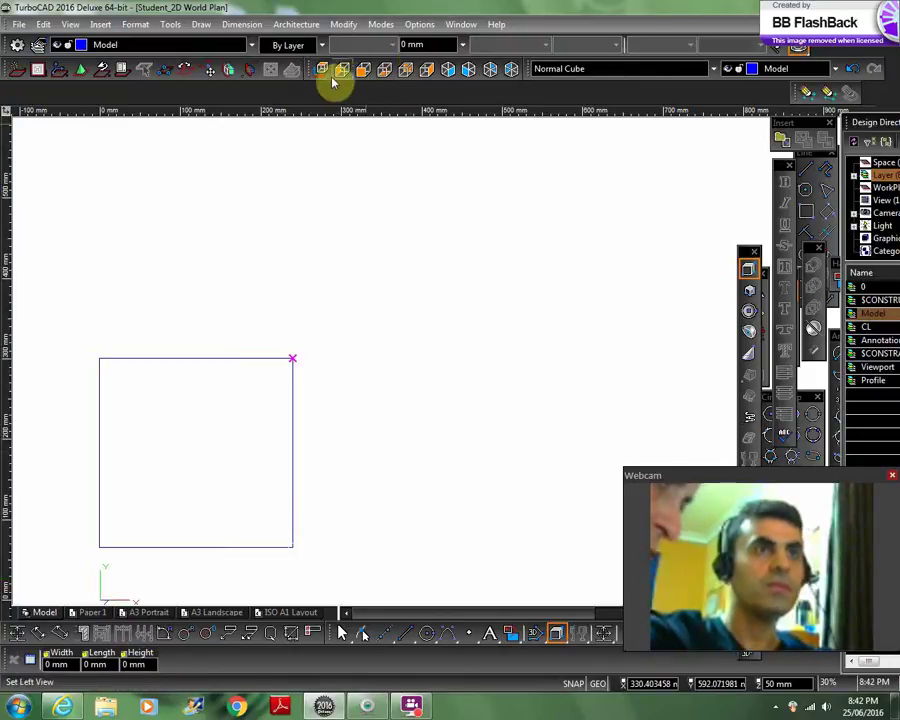
Show the box in the south-east isometric view and undo its creation
{"action": "left_click", "coordinate": [466, 70]}
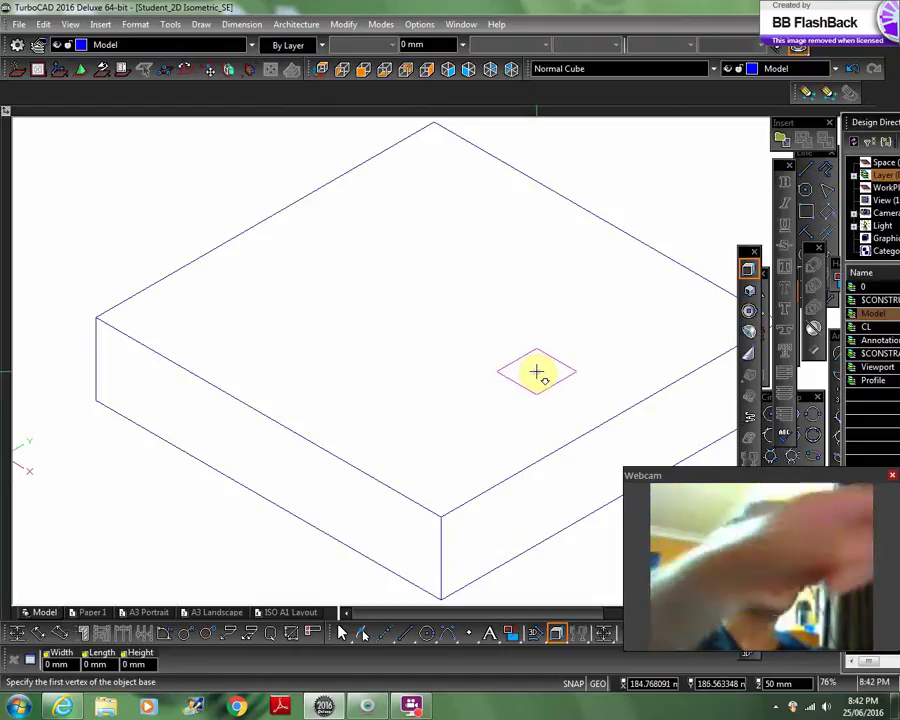
{"action": "key", "text": "ctrl+z"}
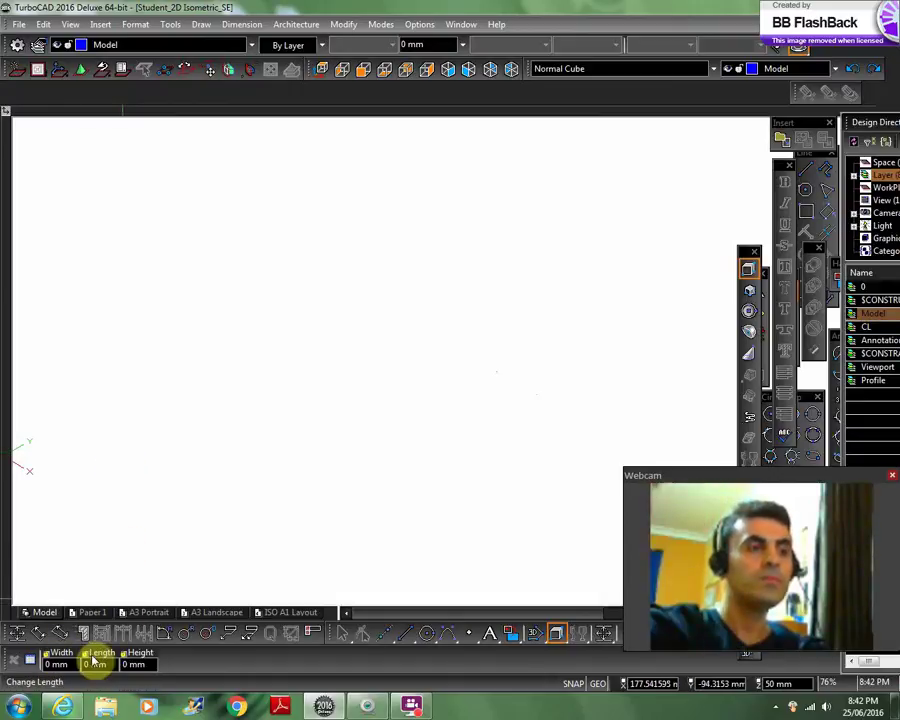
Draw a 50 mm high box beside the origin with a base about 76 mm wide and 113 mm long
{"action": "left_click", "coordinate": [136, 664]}
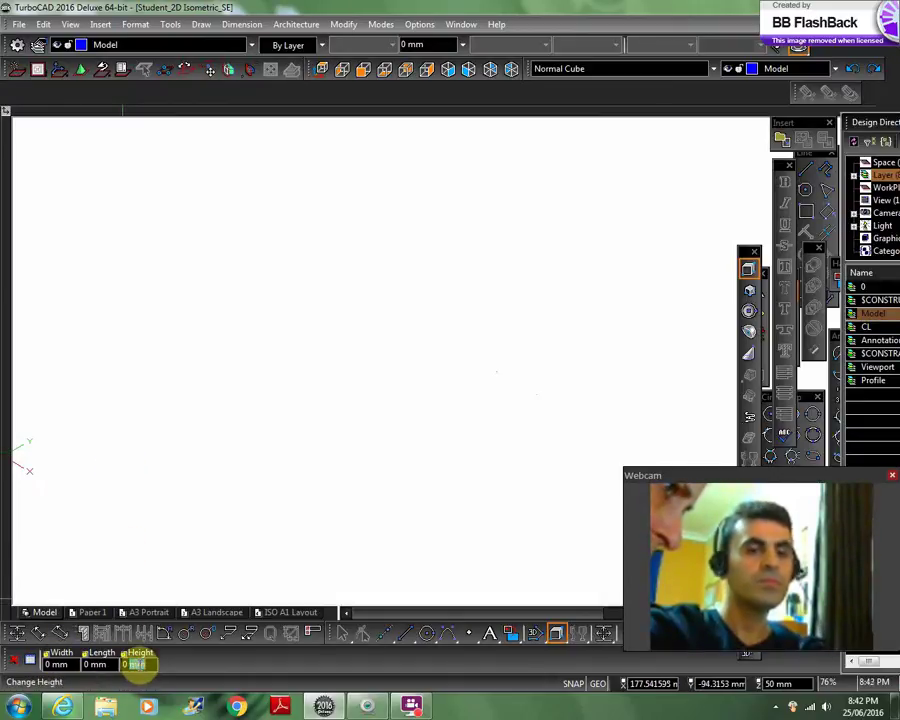
{"action": "key", "text": "BackSpace"}
{"action": "key", "text": "BackSpace"}
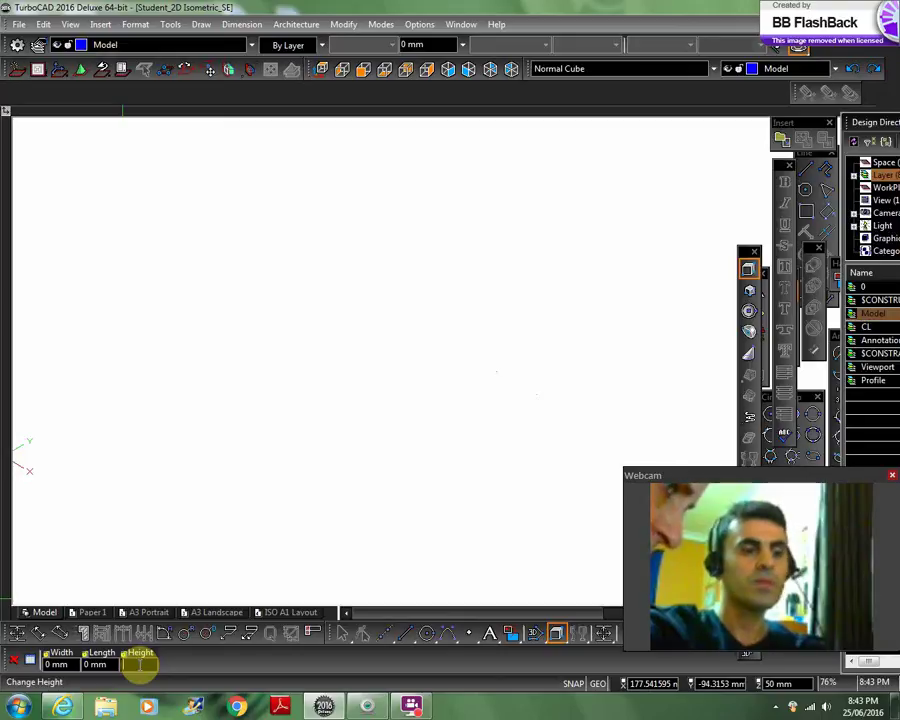
{"action": "type", "text": "50"}
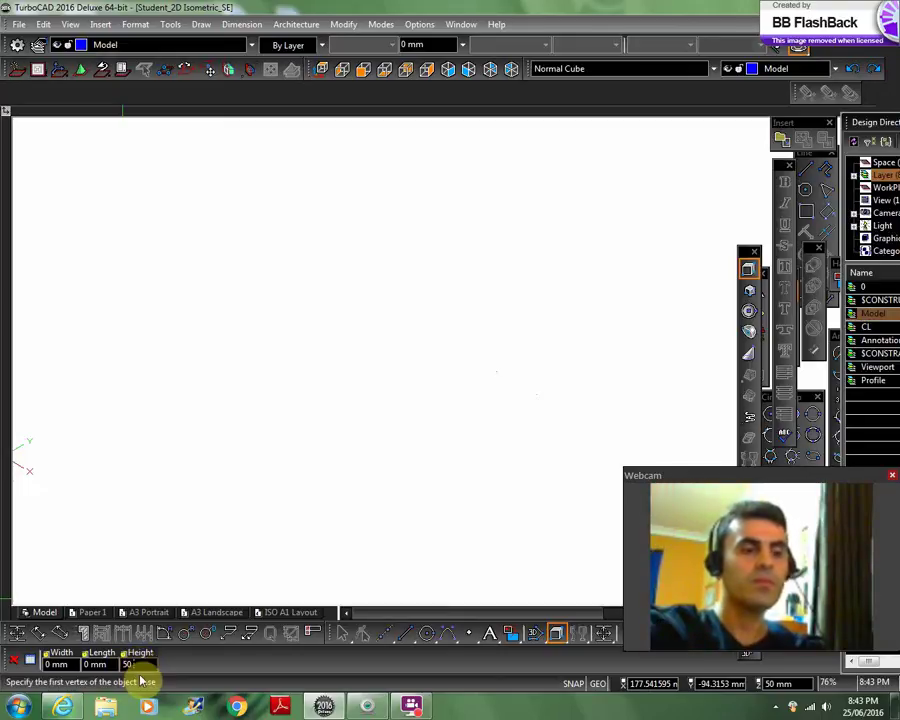
{"action": "type", "text": " mm"}
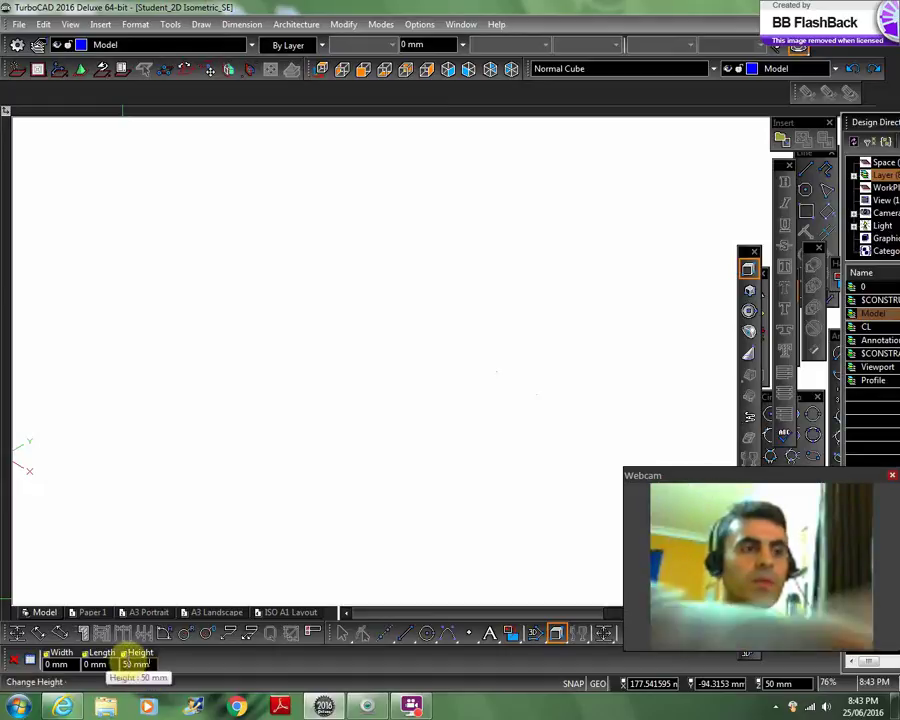
{"action": "left_click", "coordinate": [125, 656]}
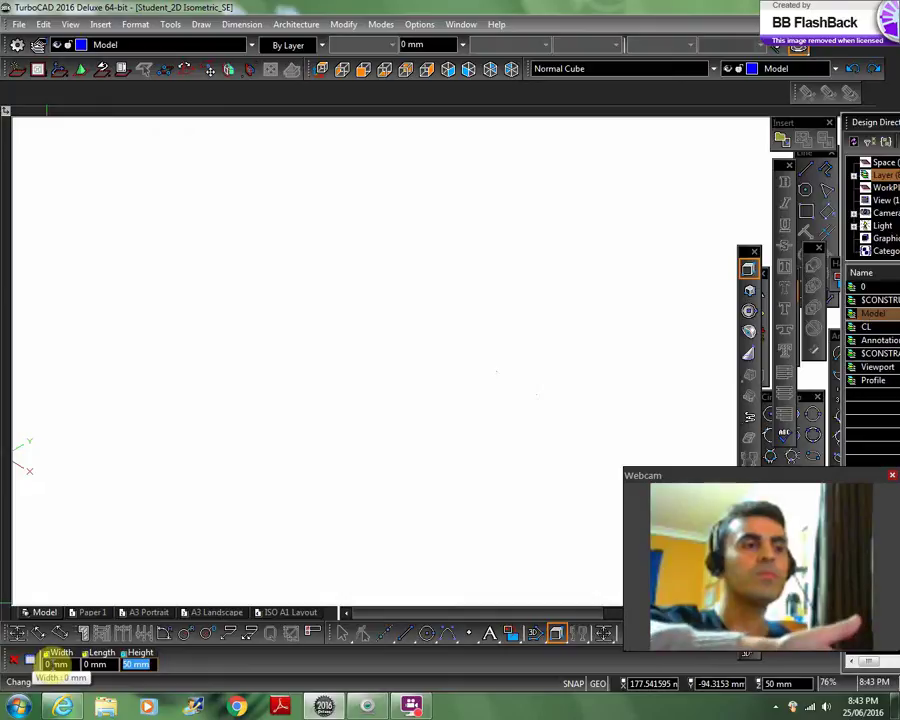
{"action": "left_click", "coordinate": [283, 414]}
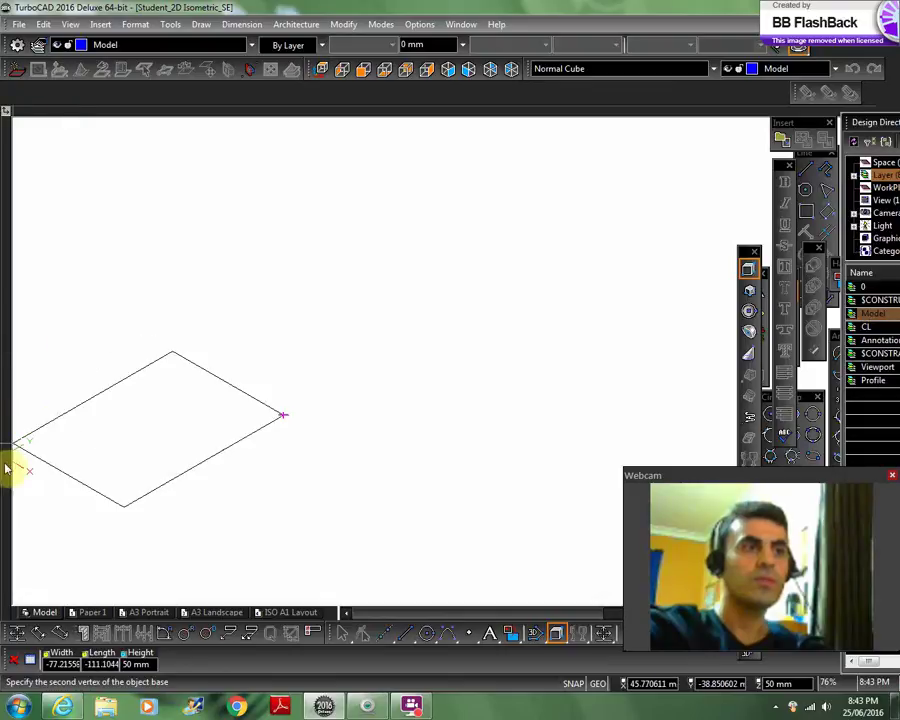
{"action": "mouse_move", "coordinate": [40, 478]}
{"action": "middle_mouse_down"}
{"action": "mouse_move", "coordinate": [66, 473]}
{"action": "mouse_move", "coordinate": [34, 489]}
{"action": "middle_mouse_up"}
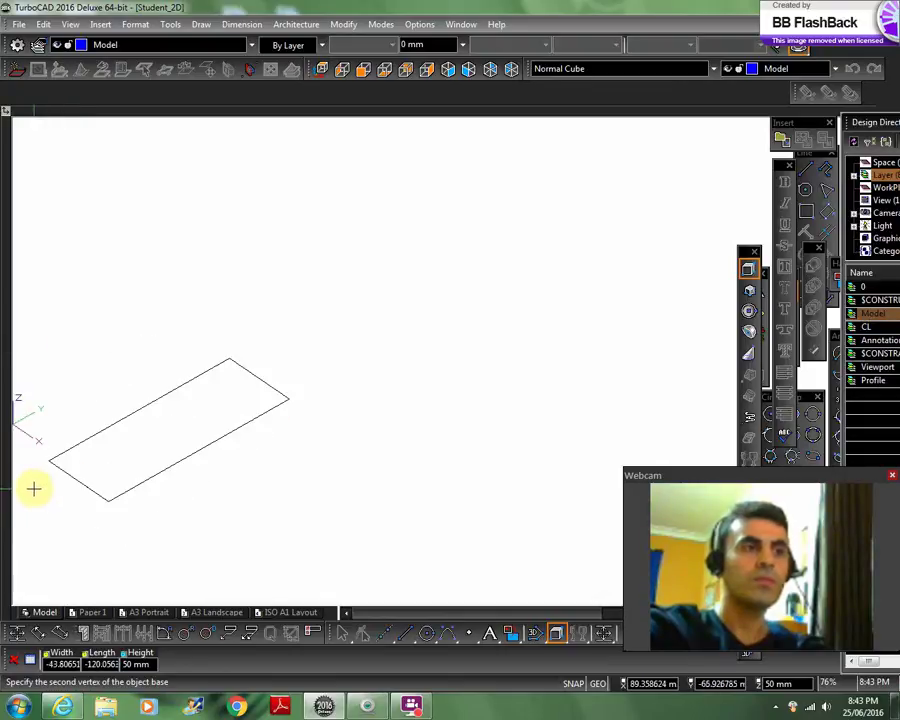
{"action": "left_click", "coordinate": [17, 420]}
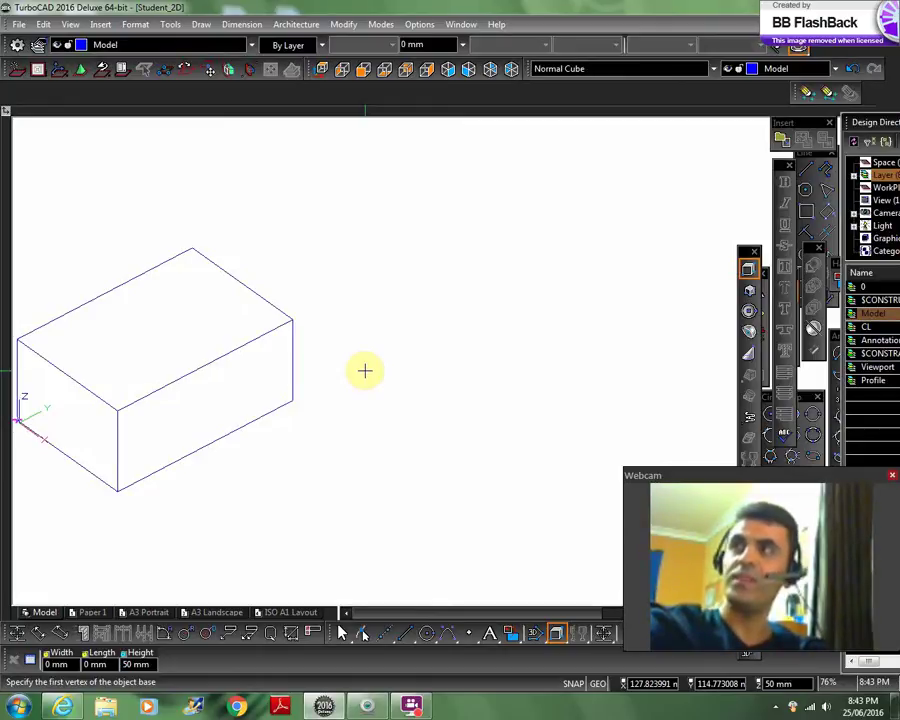
Examine the box from several angles and in the south-east isometric view
{"action": "mouse_move", "coordinate": [139, 321]}
{"action": "middle_mouse_down"}
{"action": "mouse_move", "coordinate": [225, 317]}
{"action": "mouse_move", "coordinate": [370, 404]}
{"action": "mouse_move", "coordinate": [412, 410]}
{"action": "mouse_move", "coordinate": [412, 446]}
{"action": "middle_mouse_up"}
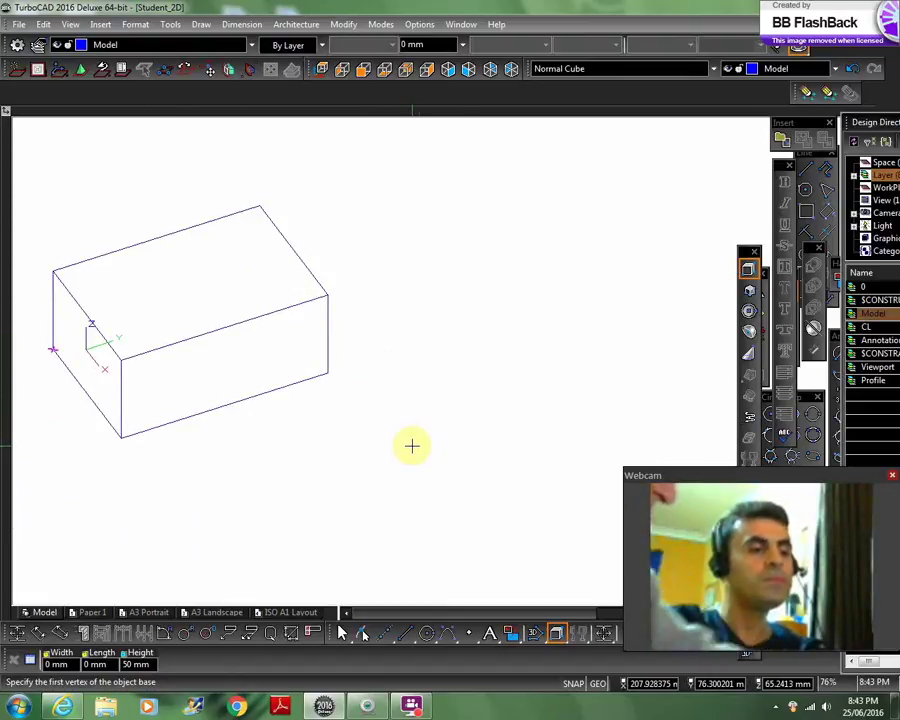
{"action": "middle_click_drag", "start_coordinate": [412, 382], "coordinate": [595, 420]}
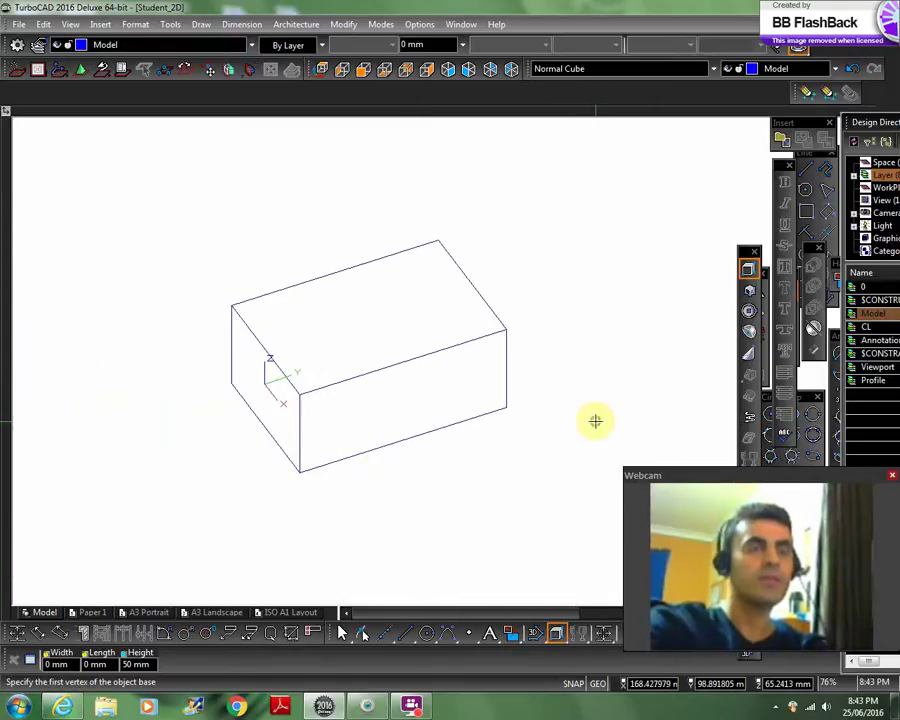
{"action": "scroll", "coordinate": [436, 360], "scroll_direction": "up", "scroll_amount": 3}
{"action": "scroll", "coordinate": [418, 341], "scroll_direction": "down", "scroll_amount": 3}
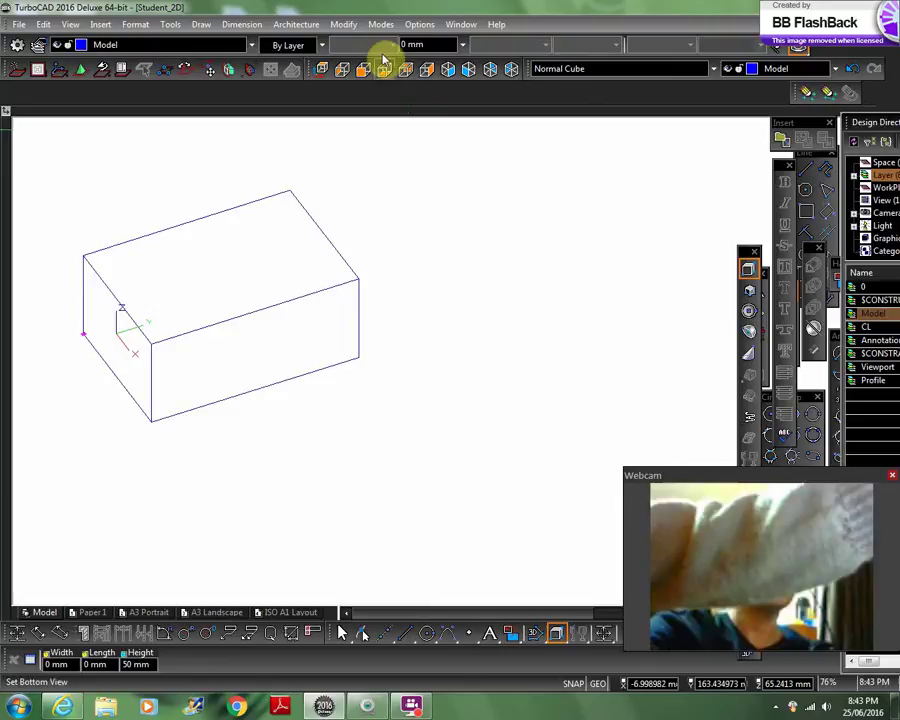
{"action": "left_click", "coordinate": [448, 70]}
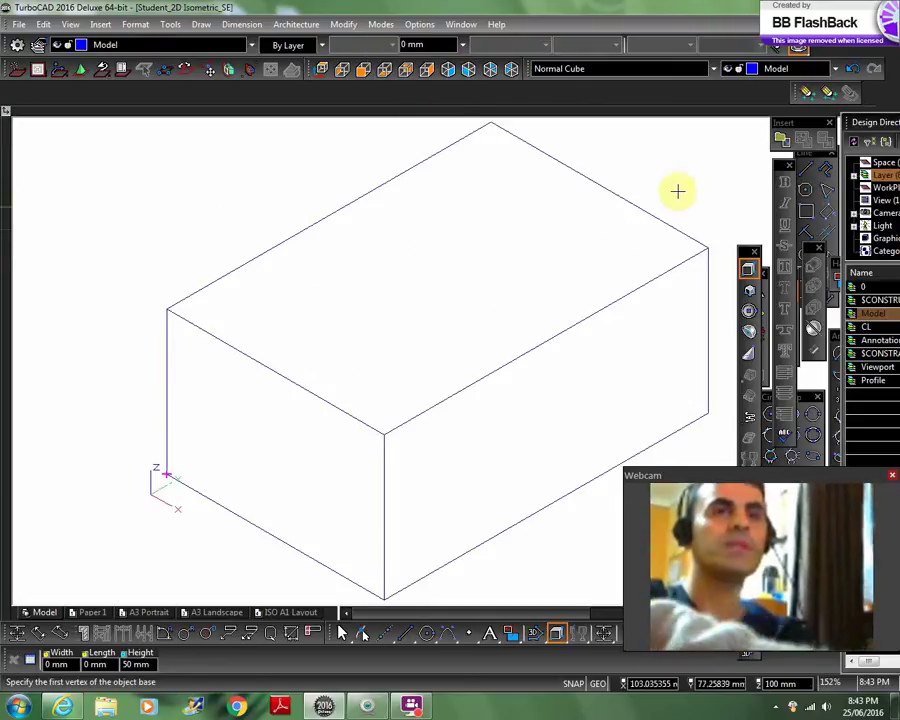
{"action": "scroll", "coordinate": [428, 400], "scroll_direction": "down", "scroll_amount": 3}
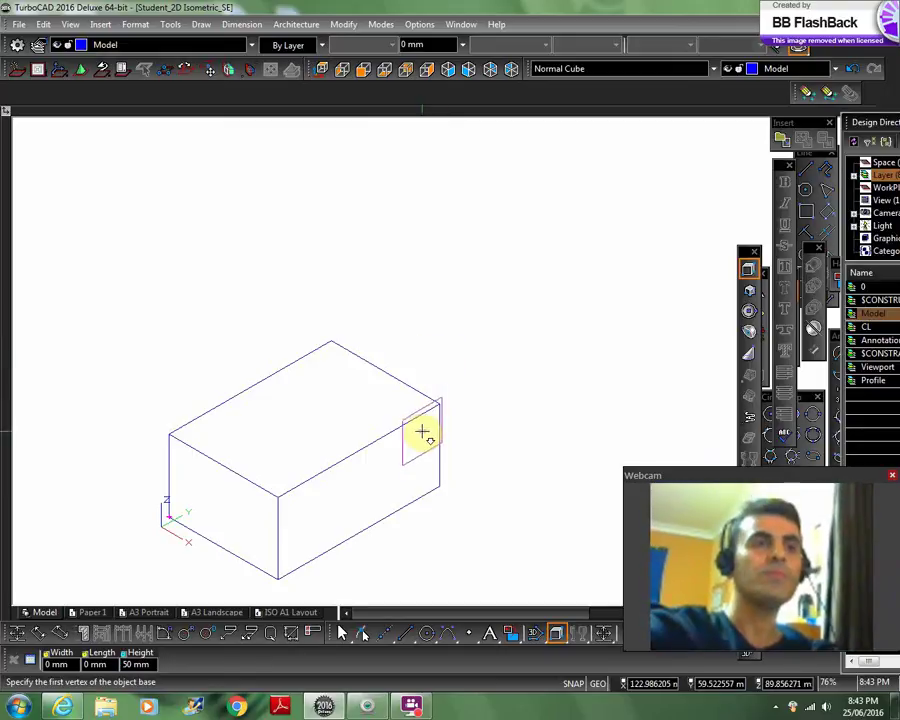
{"action": "mouse_move", "coordinate": [468, 493]}
{"action": "middle_mouse_down", "text": "shift"}
{"action": "mouse_move", "coordinate": [480, 464]}
{"action": "mouse_move", "coordinate": [476, 489]}
{"action": "middle_mouse_up", "text": "shift"}
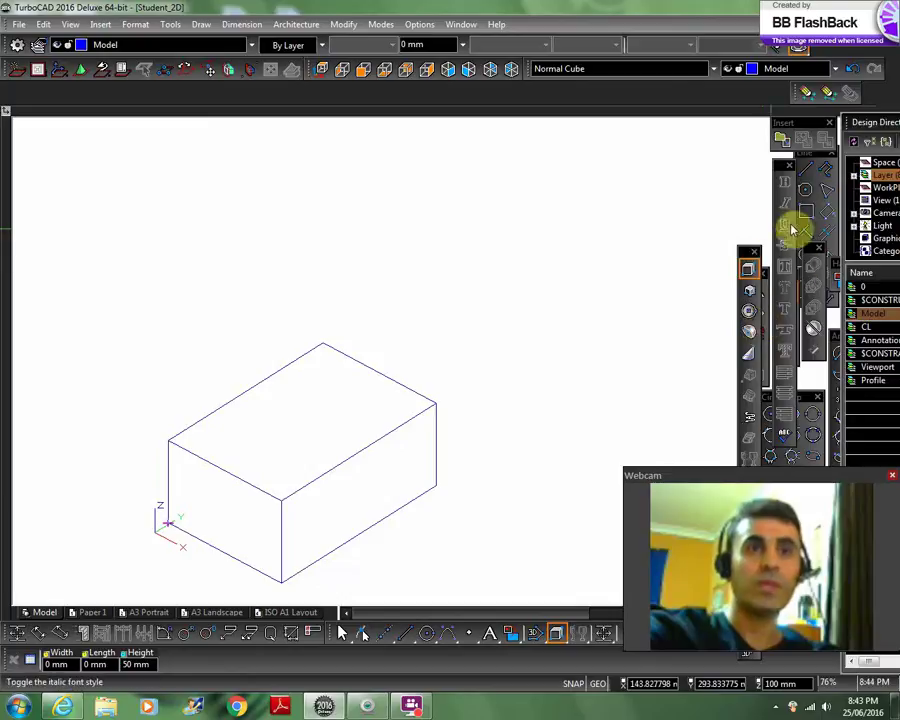
Show the box in the World Plan view and in the Bottom view
{"action": "left_click", "coordinate": [783, 291]}
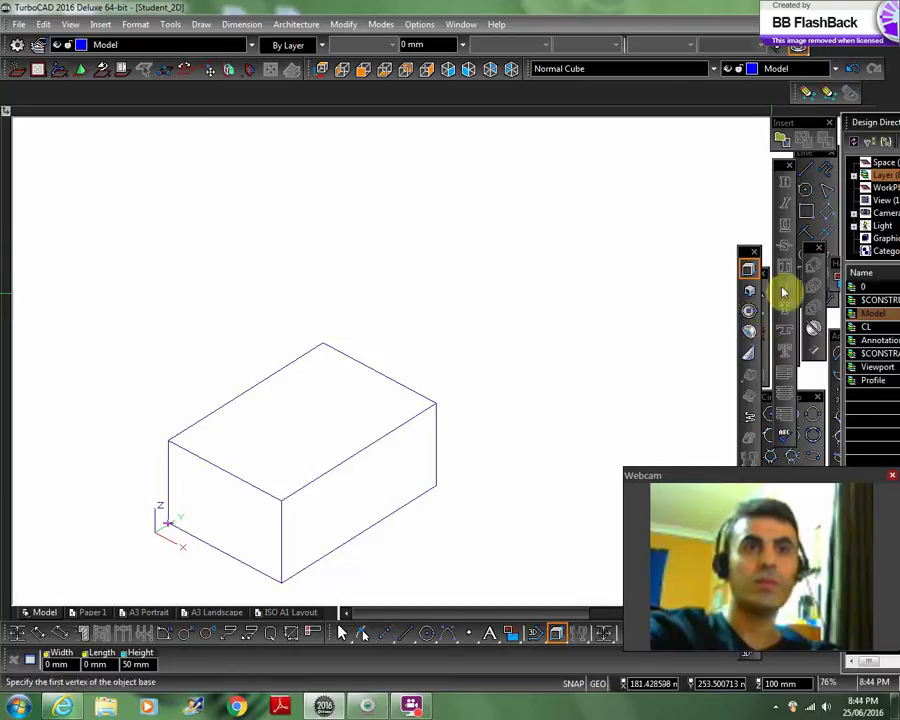
{"action": "left_click", "coordinate": [810, 197]}
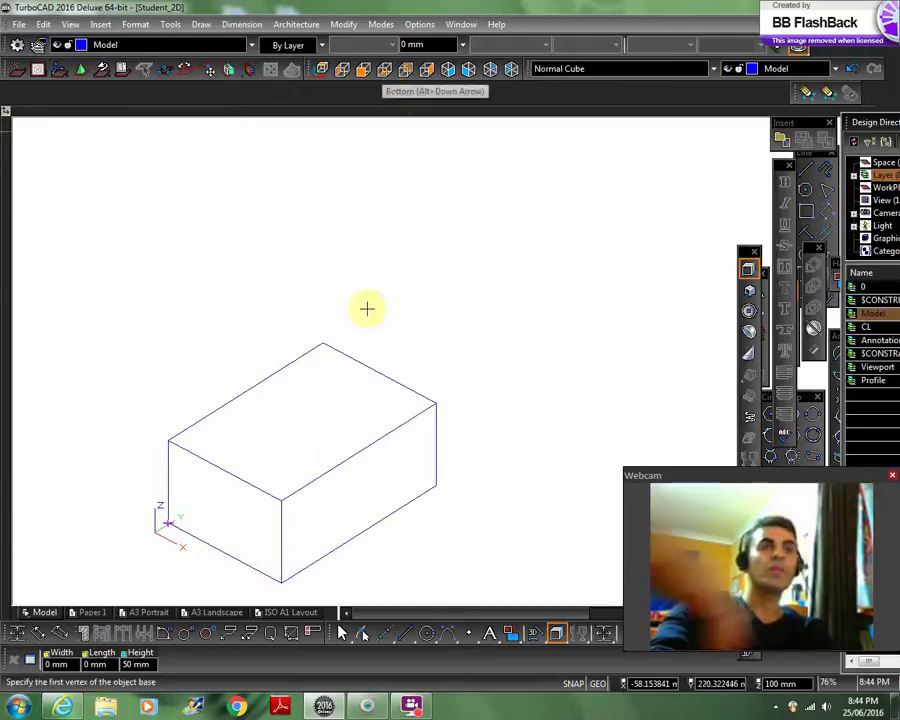
{"action": "left_click", "coordinate": [321, 69]}
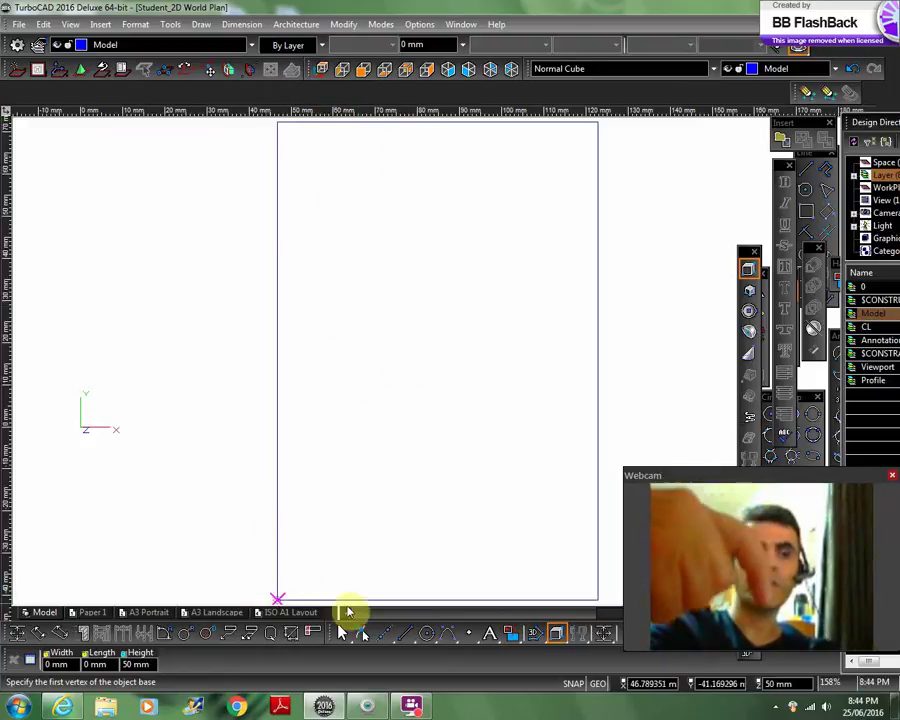
{"action": "left_click", "coordinate": [384, 72]}
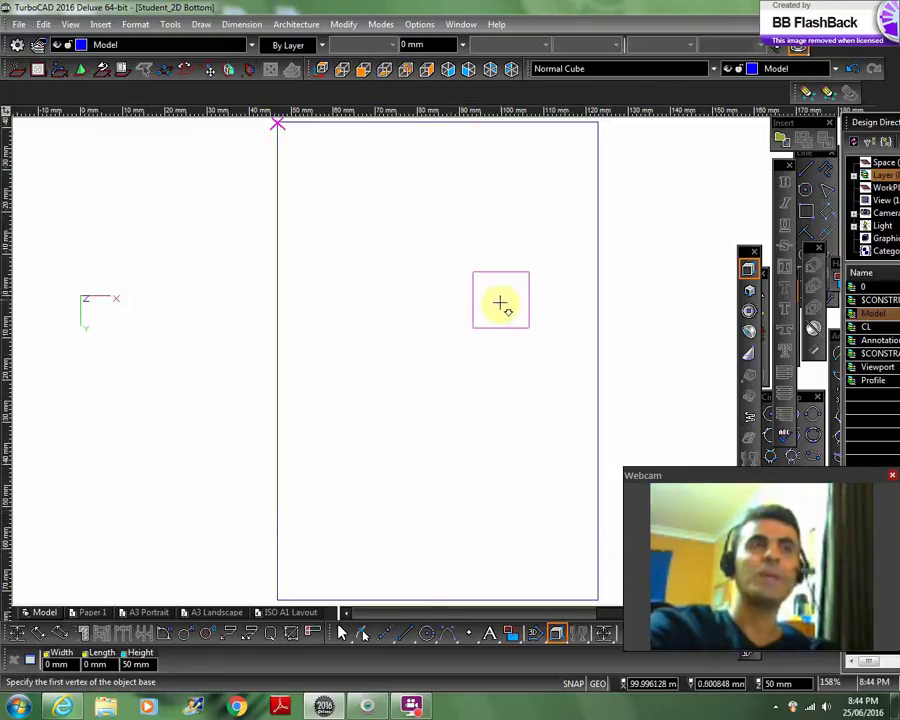
{"action": "scroll", "coordinate": [440, 358], "scroll_direction": "down", "scroll_amount": 2}
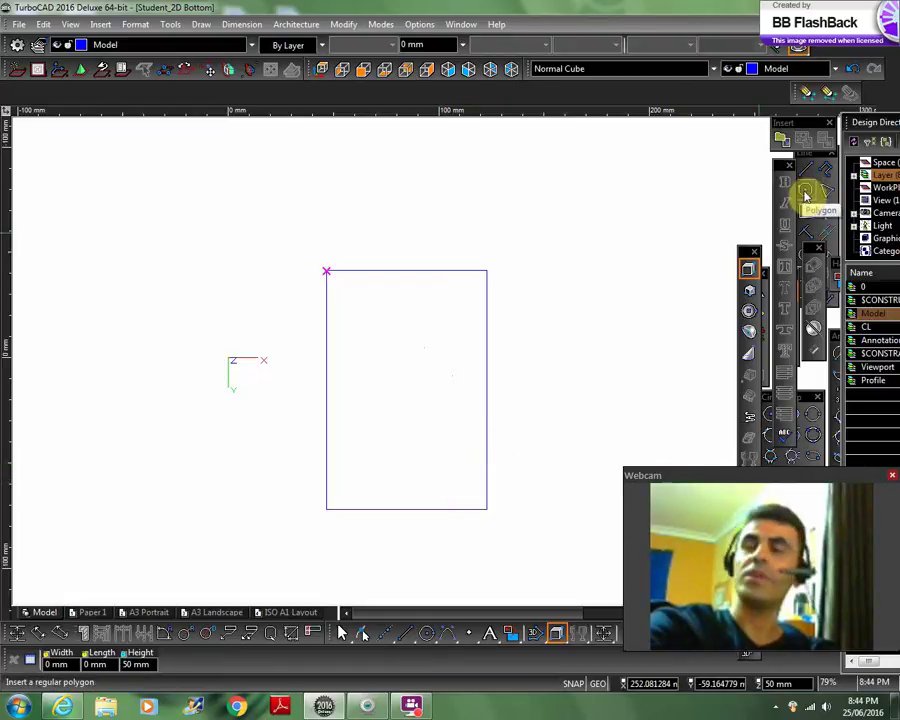
{"action": "left_click", "coordinate": [806, 193]}
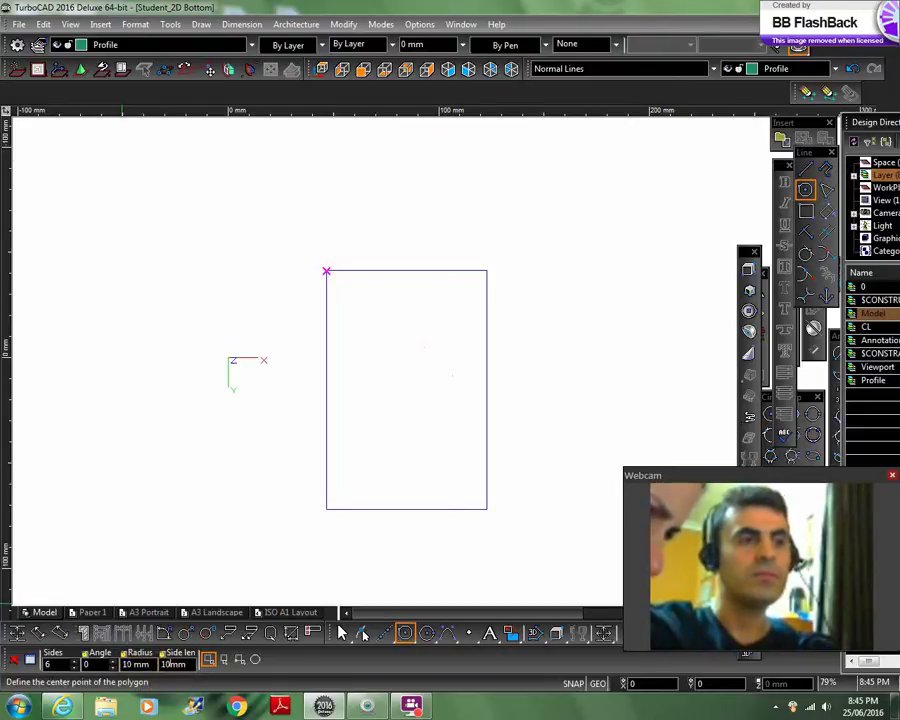
{"action": "type", "text": "0"}
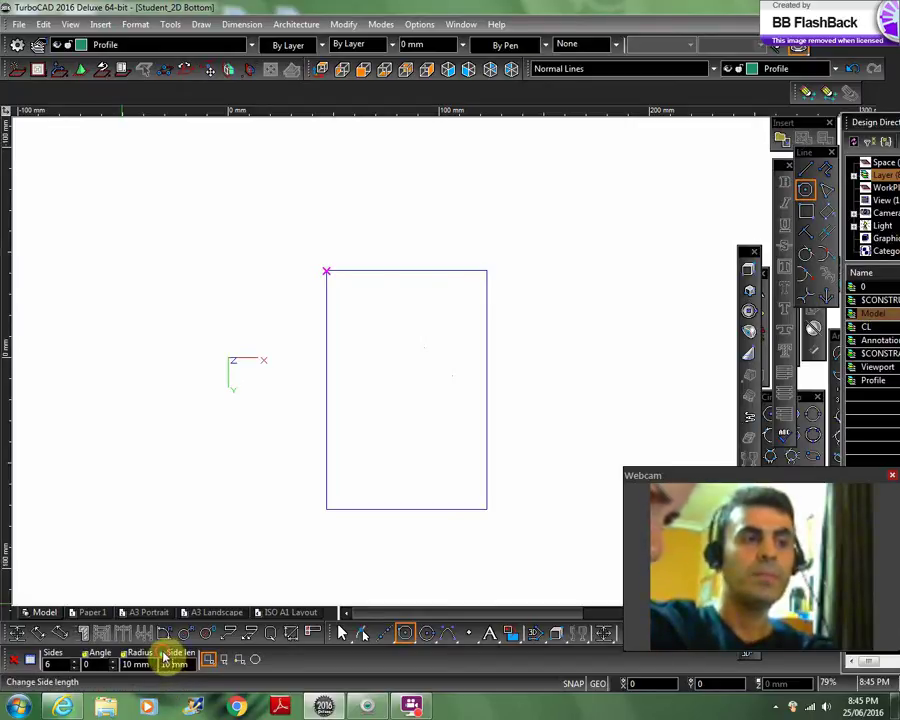
{"action": "left_click", "coordinate": [168, 662]}
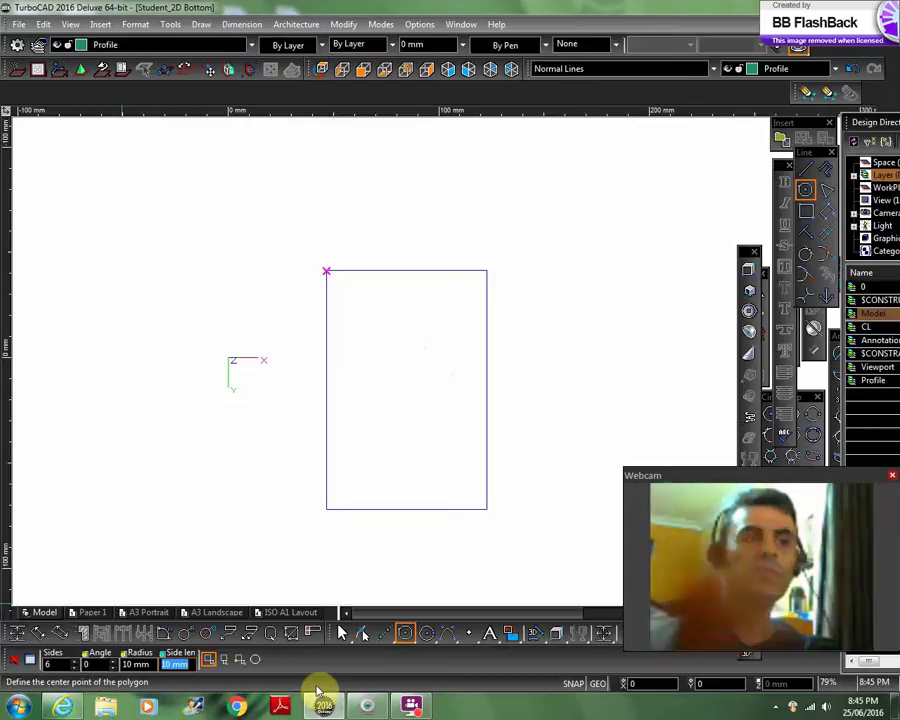
{"action": "left_click", "coordinate": [345, 297]}
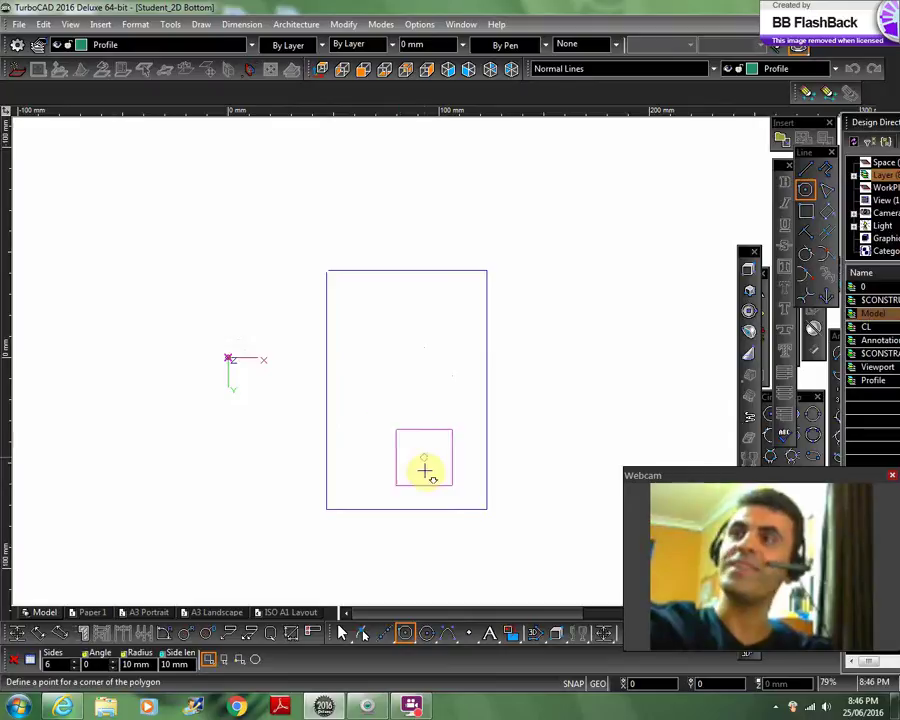
{"action": "middle_click_drag", "start_coordinate": [470, 469], "coordinate": [470, 201], "text": "shift"}
{"action": "scroll", "coordinate": [470, 201], "scroll_direction": "up", "scroll_amount": 1}
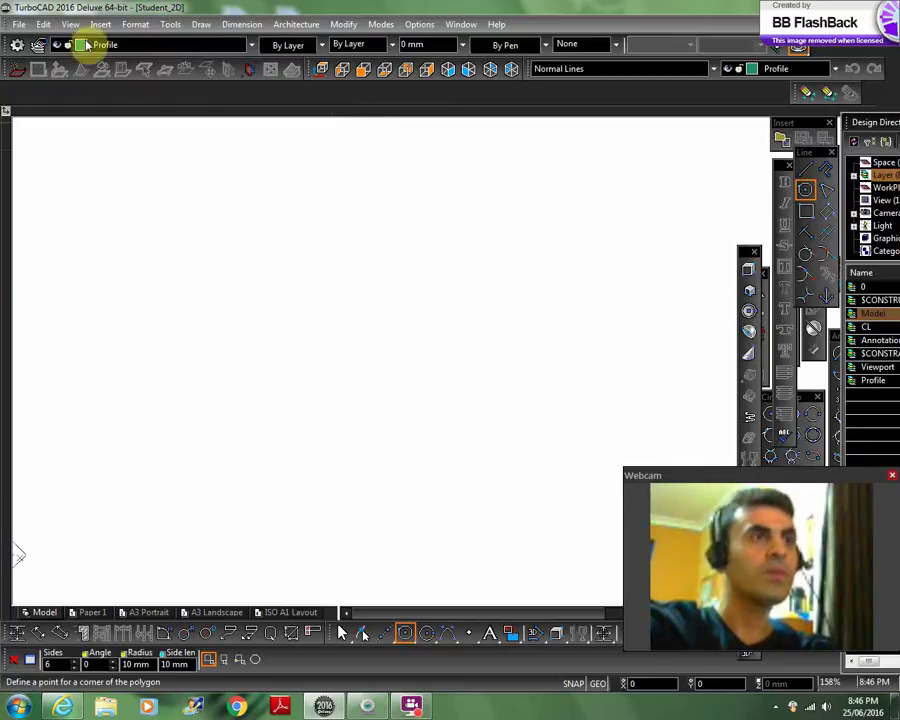
{"action": "scroll", "coordinate": [437, 358], "scroll_direction": "down", "scroll_amount": 2}
{"action": "middle_click_drag", "start_coordinate": [506, 488], "coordinate": [424, 389], "text": "shift"}
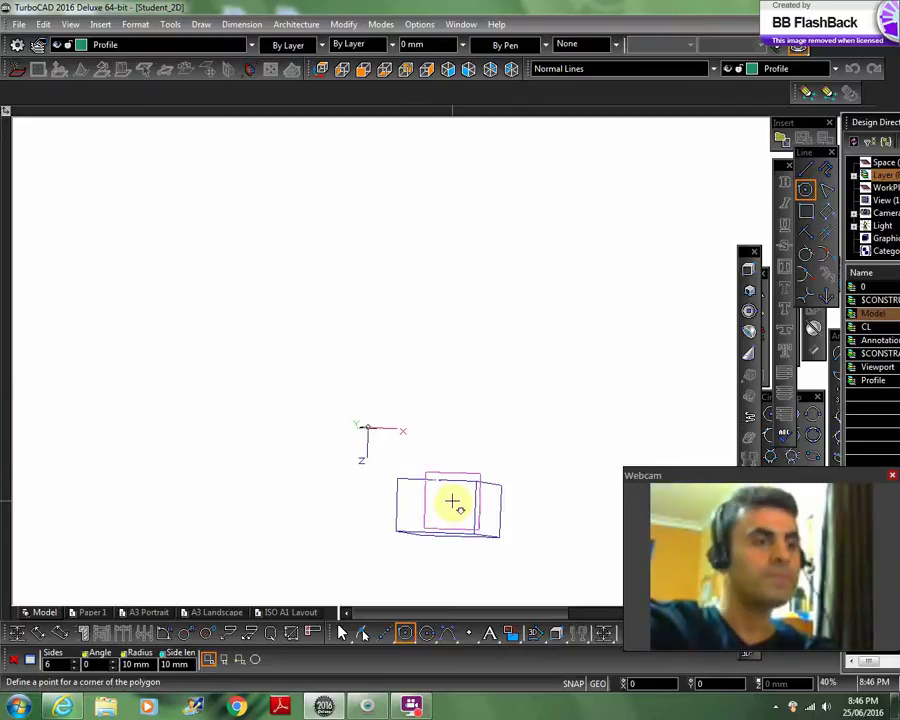
{"action": "middle_click_drag", "start_coordinate": [495, 436], "coordinate": [485, 554], "text": "shift"}
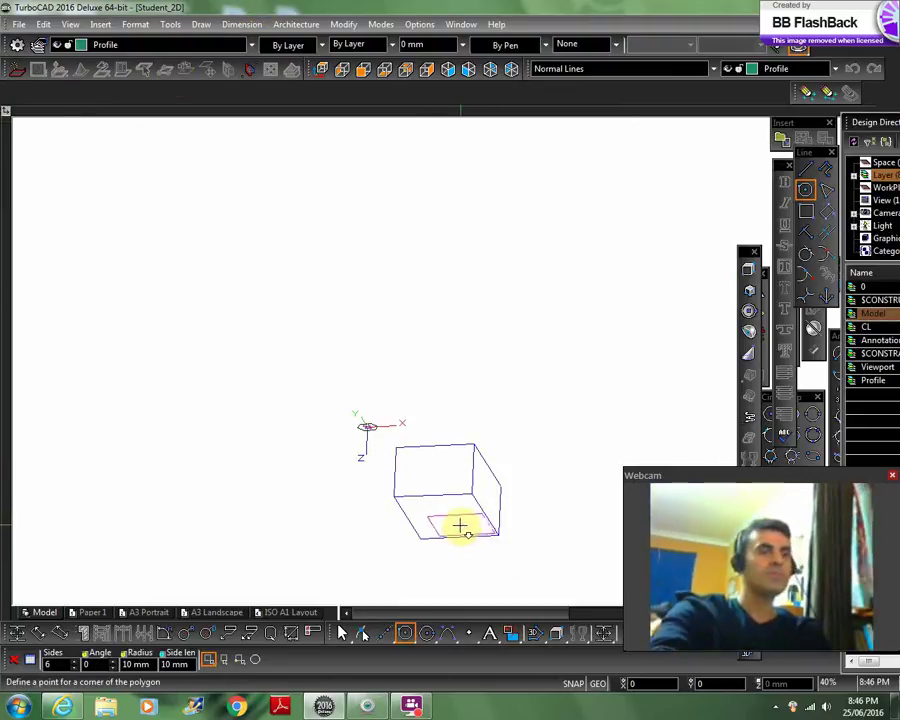
{"action": "key", "text": "Escape"}
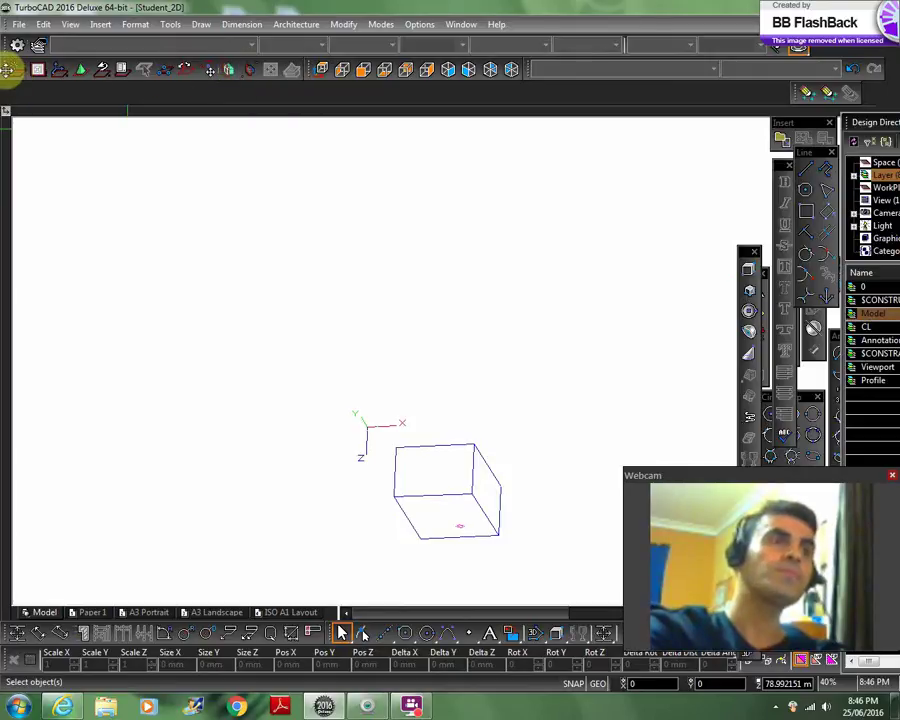
Place the origin of the user coordinate system at a point just beside a corner of the box
{"action": "mouse_move", "coordinate": [7, 69]}
{"action": "left_mouse_down"}
{"action": "mouse_move", "coordinate": [38, 88]}
{"action": "mouse_move", "coordinate": [80, 157]}
{"action": "mouse_move", "coordinate": [60, 104]}
{"action": "mouse_move", "coordinate": [9, 70]}
{"action": "left_mouse_up"}
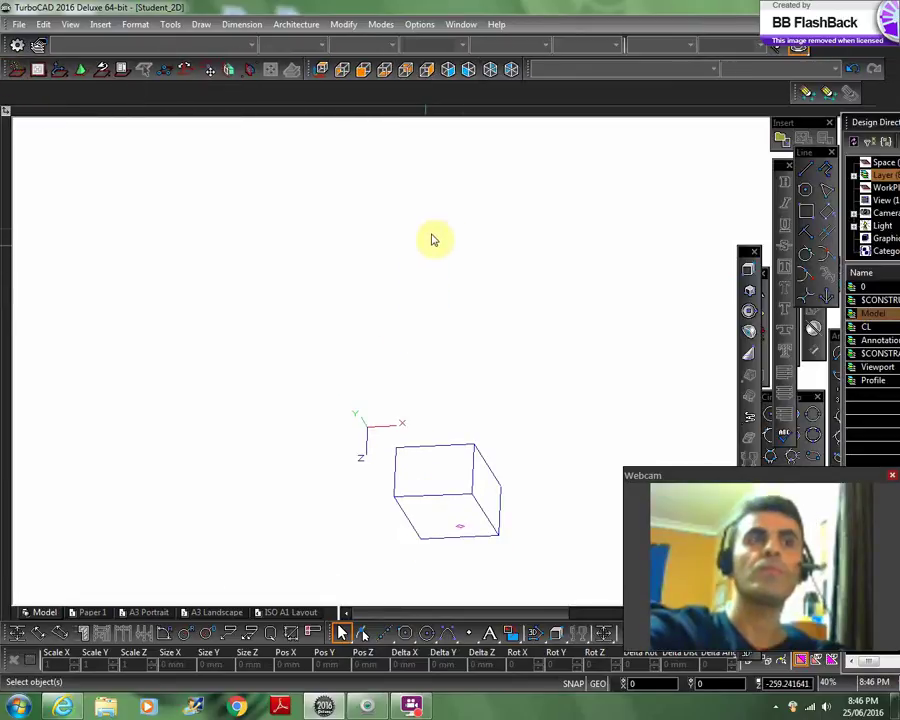
{"action": "middle_click_drag", "start_coordinate": [376, 315], "coordinate": [438, 368]}
{"action": "scroll", "coordinate": [440, 366], "scroll_direction": "up", "scroll_amount": 3}
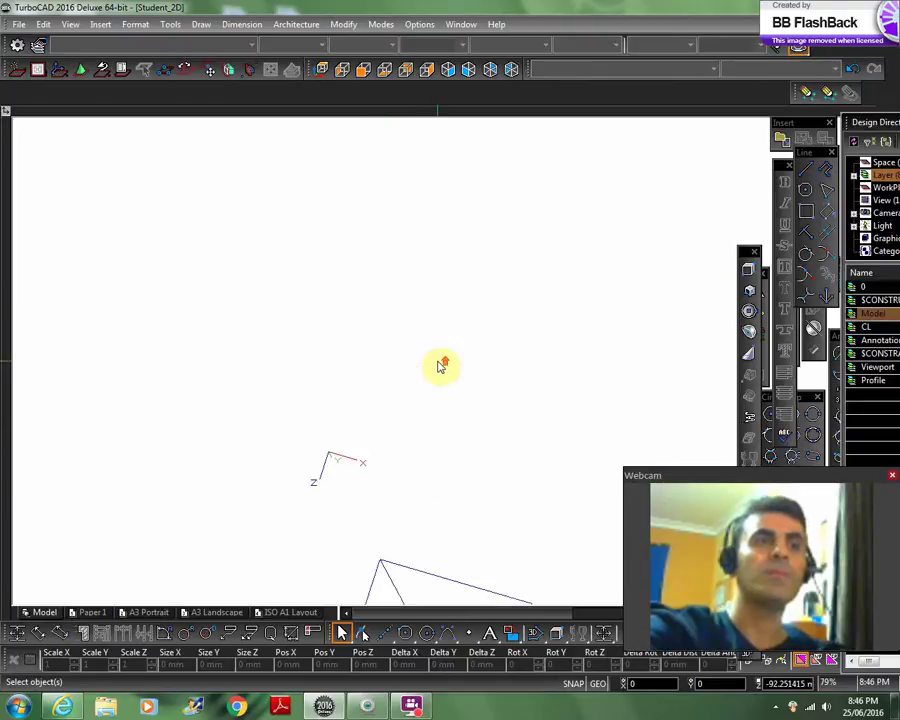
{"action": "scroll", "coordinate": [438, 366], "scroll_direction": "down", "scroll_amount": 4}
{"action": "middle_click_drag", "start_coordinate": [437, 427], "coordinate": [370, 418]}
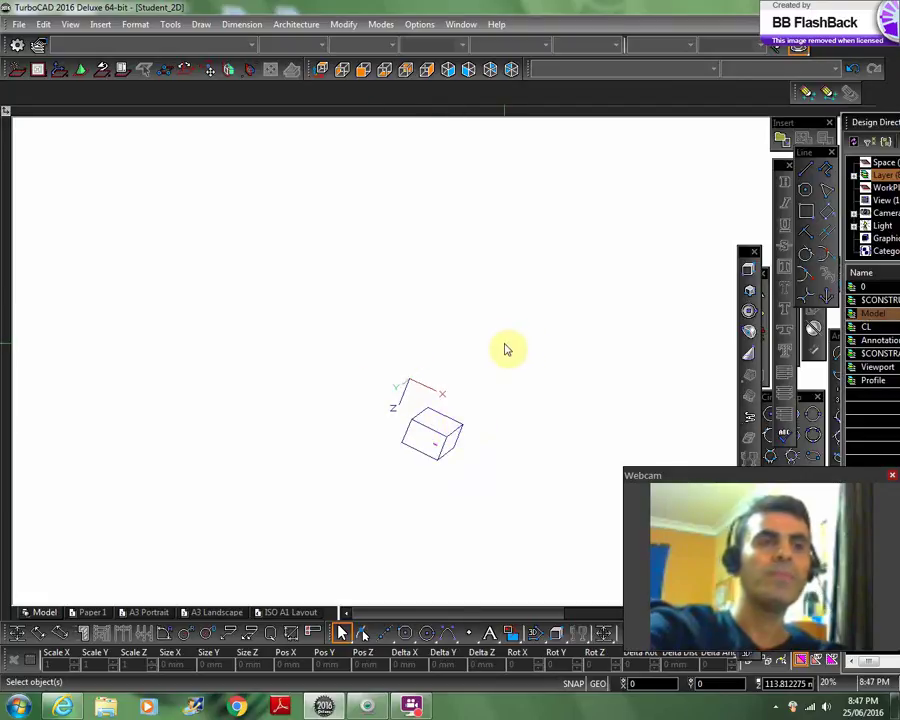
{"action": "left_click", "coordinate": [227, 71]}
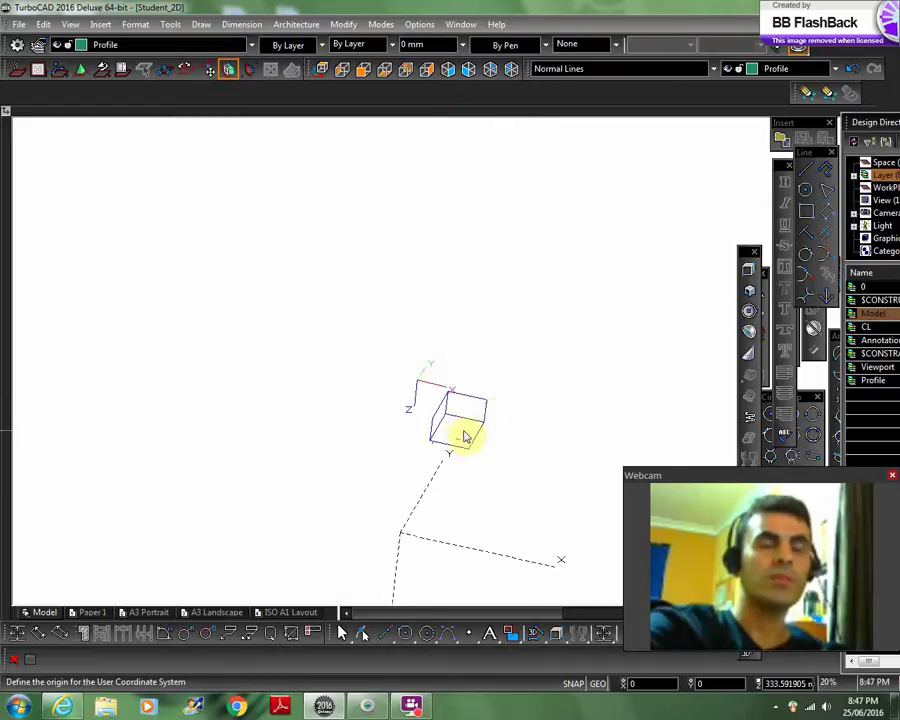
{"action": "scroll", "coordinate": [461, 437], "scroll_direction": "up", "scroll_amount": 5}
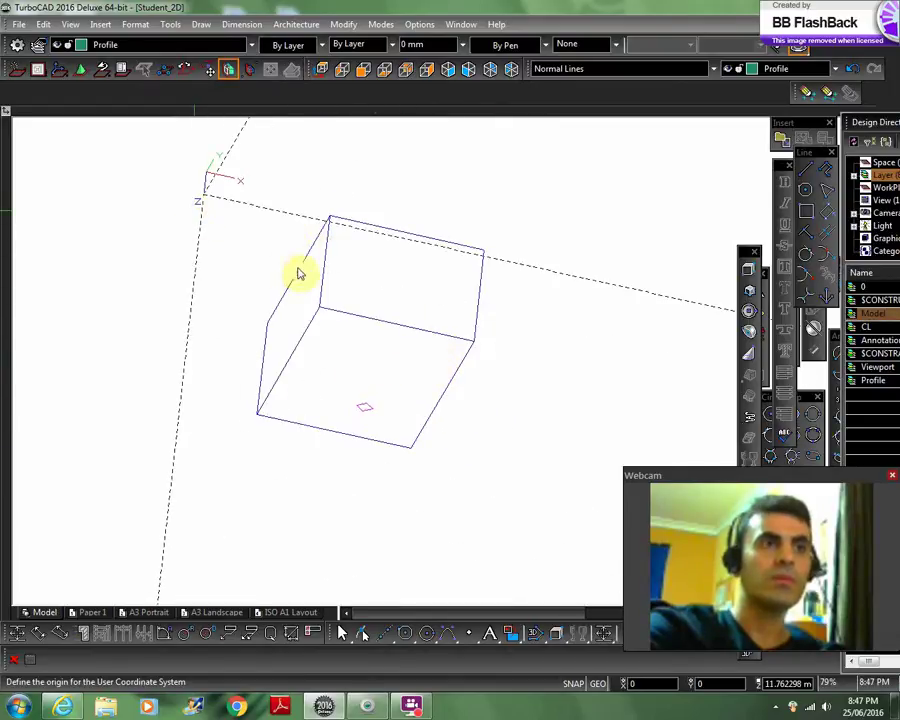
{"action": "middle_click_drag", "start_coordinate": [358, 272], "coordinate": [247, 286], "text": "shift"}
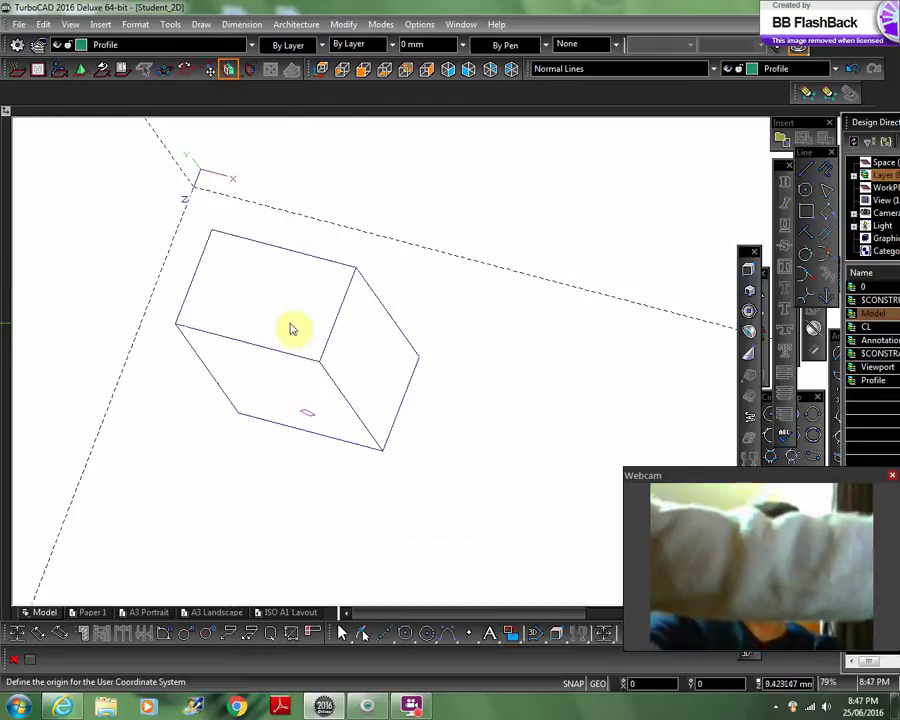
{"action": "scroll", "coordinate": [438, 364], "scroll_direction": "down", "scroll_amount": 3}
{"action": "scroll", "coordinate": [436, 362], "scroll_direction": "up", "scroll_amount": 3}
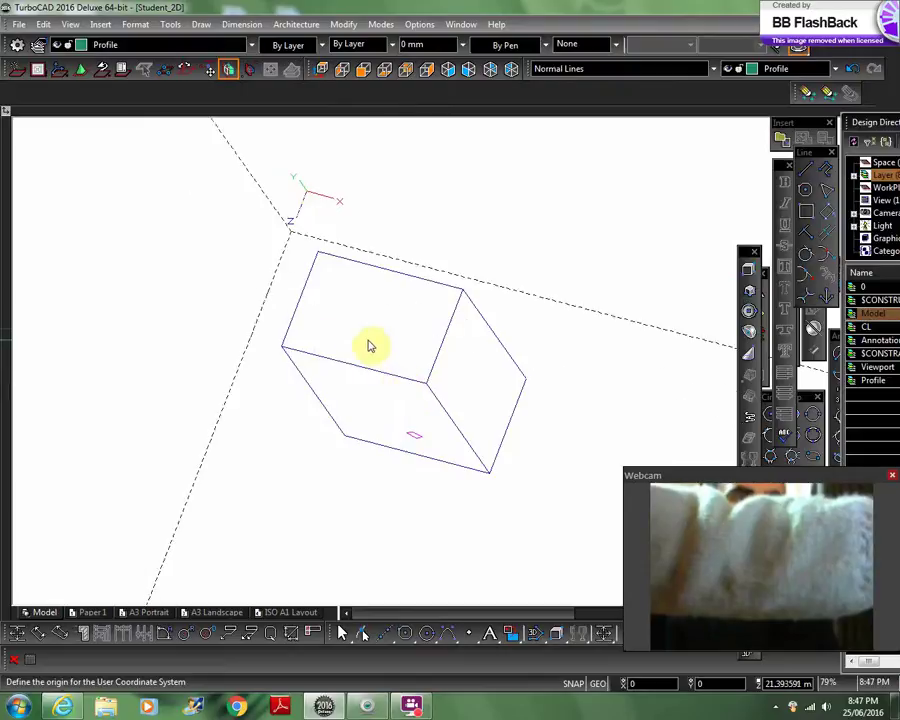
{"action": "left_click", "coordinate": [263, 356]}
{"action": "scroll", "coordinate": [440, 366], "scroll_direction": "up", "scroll_amount": 2}
{"action": "scroll", "coordinate": [437, 371], "scroll_direction": "down", "scroll_amount": 4}
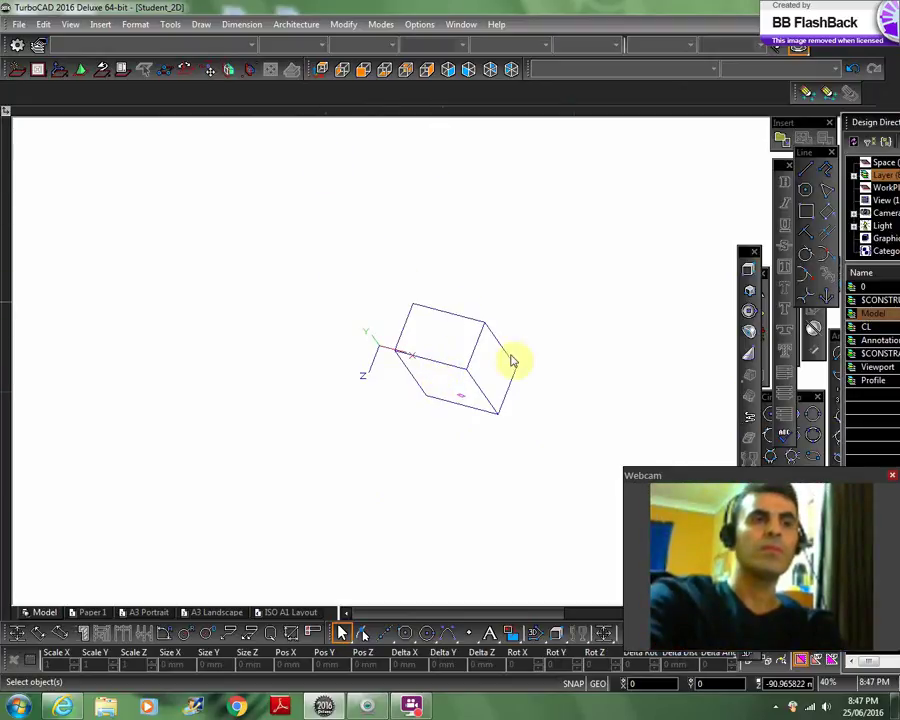
Inspect the box in the Front and Bottom views
{"action": "scroll", "coordinate": [445, 362], "scroll_direction": "up", "scroll_amount": 2}
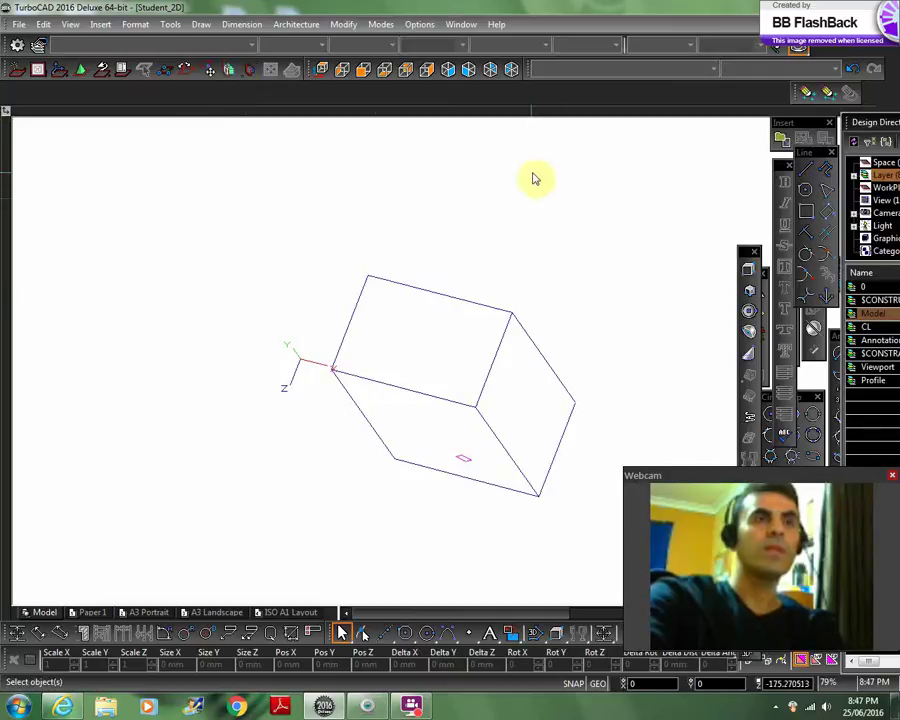
{"action": "scroll", "coordinate": [440, 371], "scroll_direction": "down", "scroll_amount": 3}
{"action": "scroll", "coordinate": [391, 367], "scroll_direction": "up", "scroll_amount": 2}
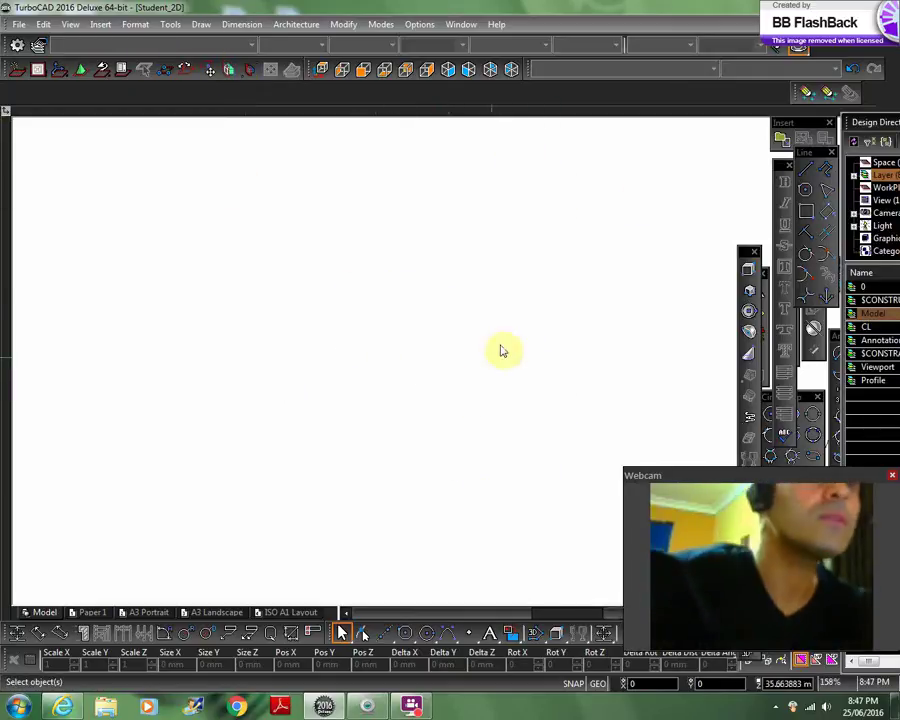
{"action": "left_click", "coordinate": [363, 76]}
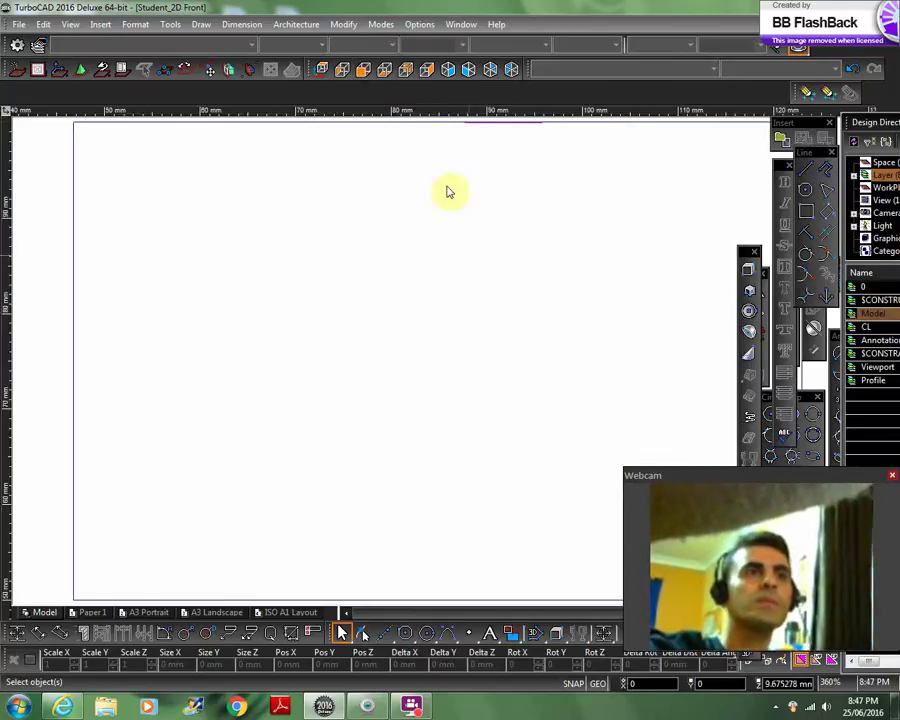
{"action": "scroll", "coordinate": [438, 366], "scroll_direction": "down", "scroll_amount": 4}
{"action": "scroll", "coordinate": [438, 366], "scroll_direction": "up", "scroll_amount": 2}
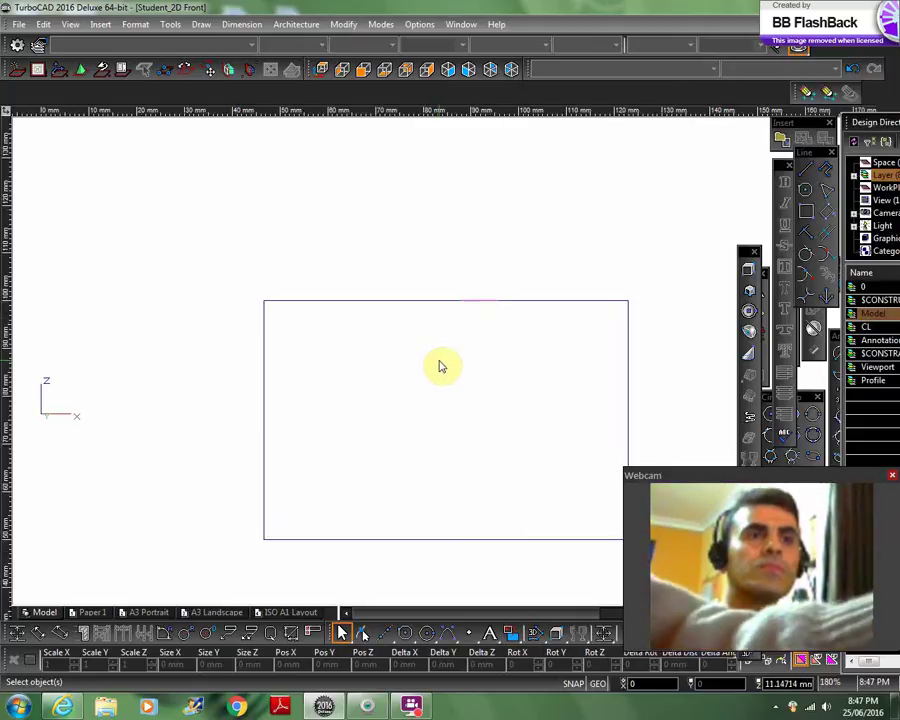
{"action": "left_click", "coordinate": [480, 303]}
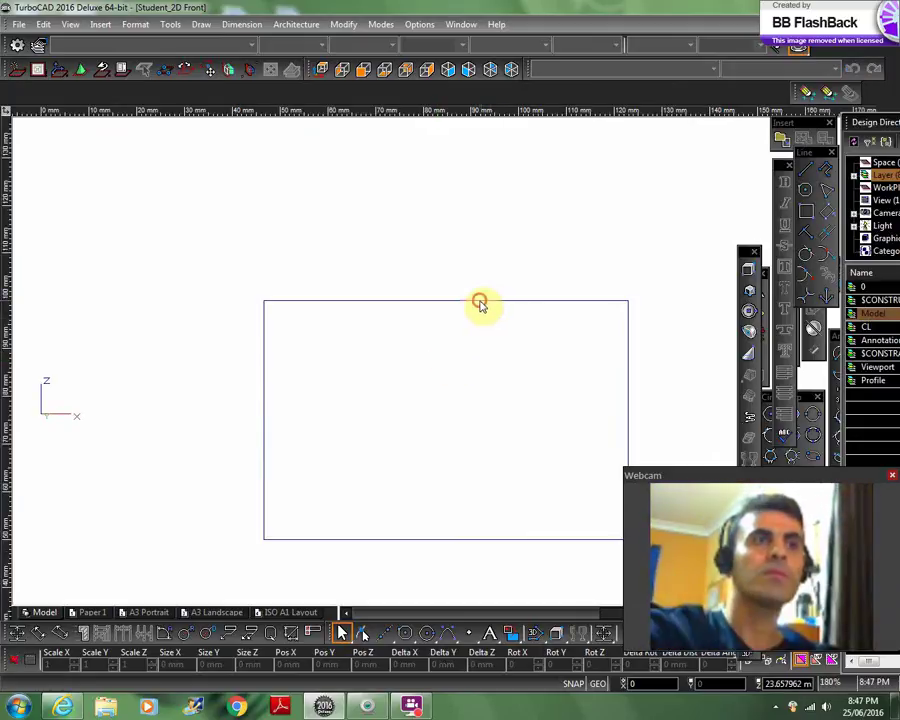
{"action": "left_click", "coordinate": [384, 70]}
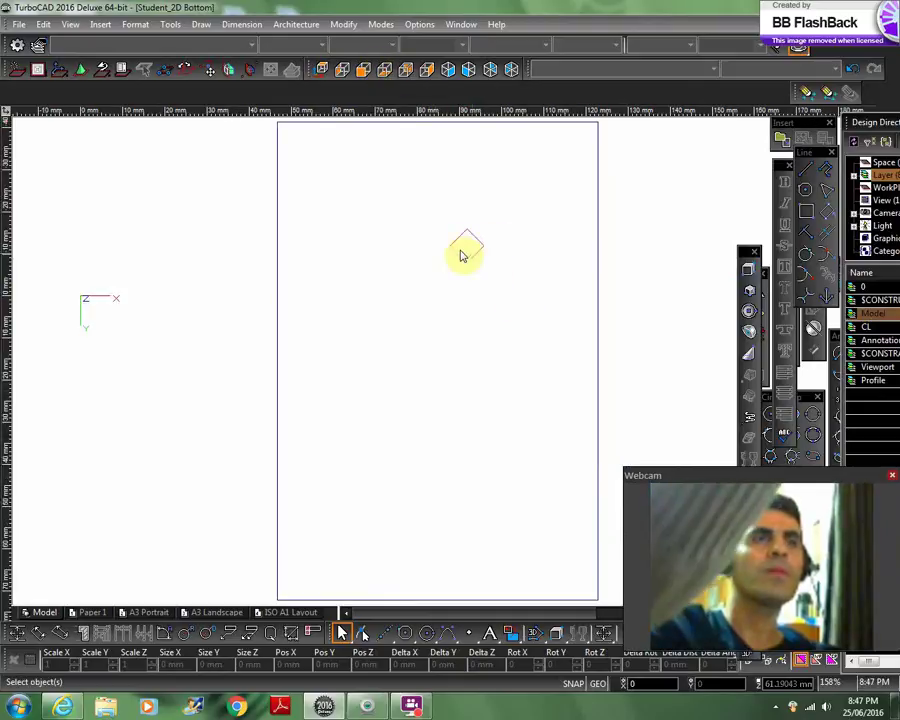
Undo the recent drawing operations, including the box and the clearing of all objects
{"action": "left_click", "coordinate": [852, 69]}
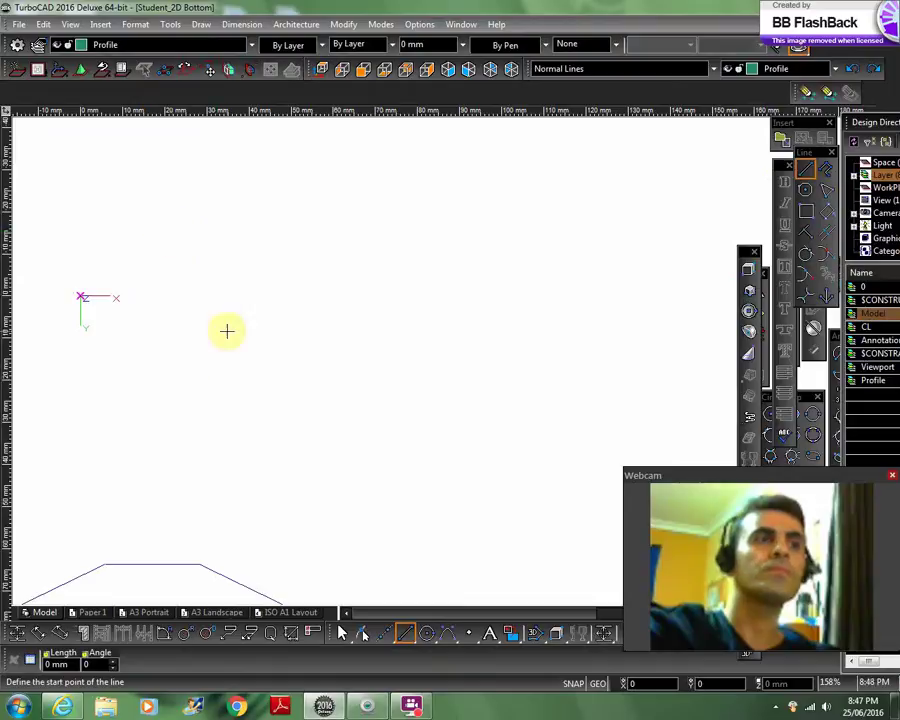
{"action": "scroll", "coordinate": [438, 355], "scroll_direction": "down", "scroll_amount": 4}
{"action": "scroll", "coordinate": [456, 437], "scroll_direction": "up", "scroll_amount": 2}
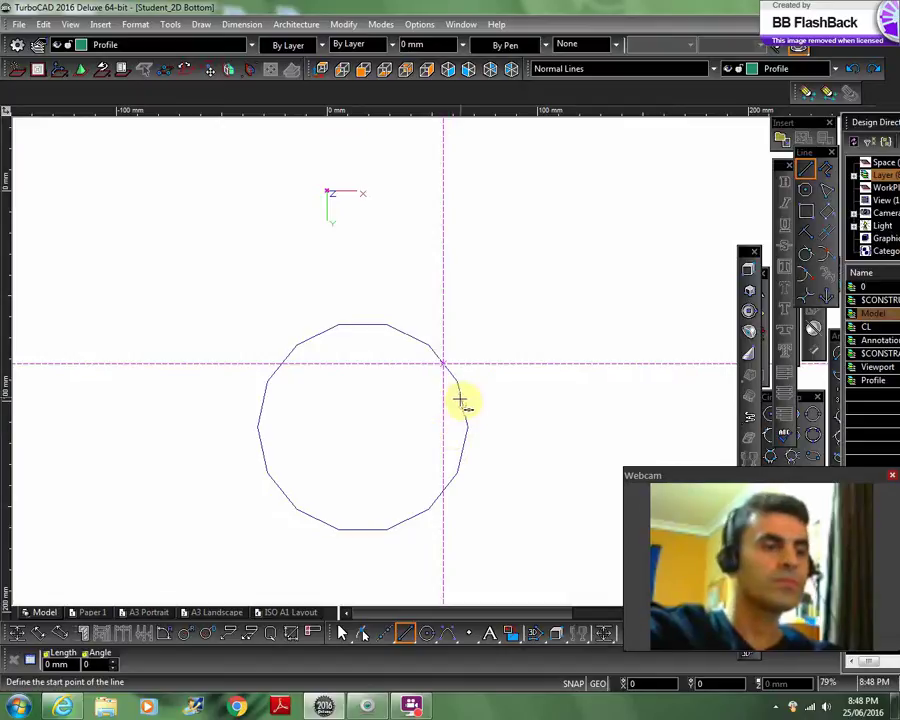
{"action": "key", "text": "Escape"}
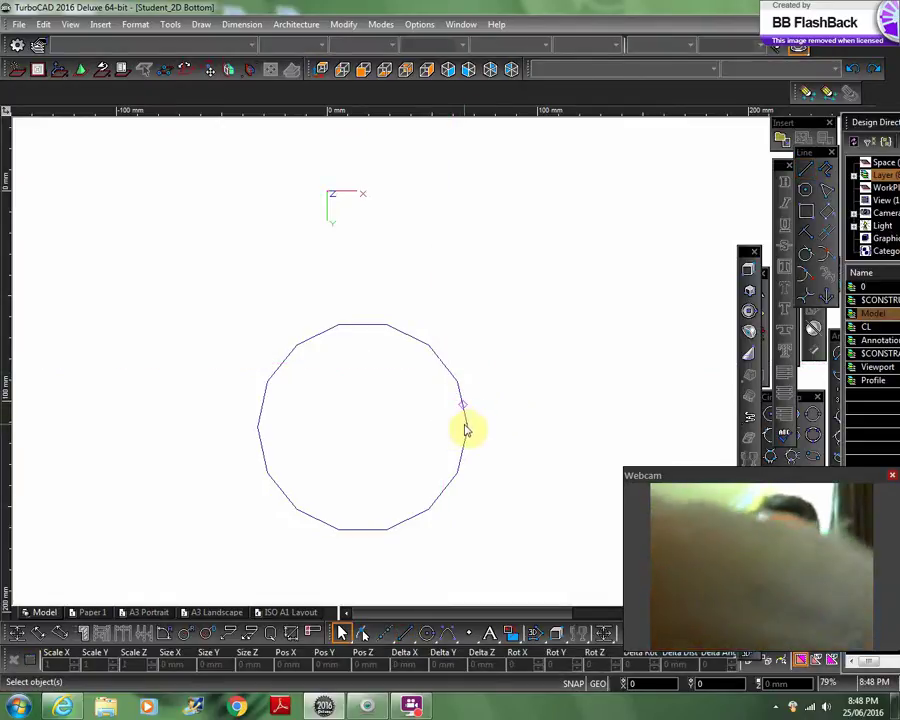
Try to select the sphere below the origin with selection windows around it and by picking its edge
{"action": "left_click_drag", "start_coordinate": [550, 279], "coordinate": [319, 481]}
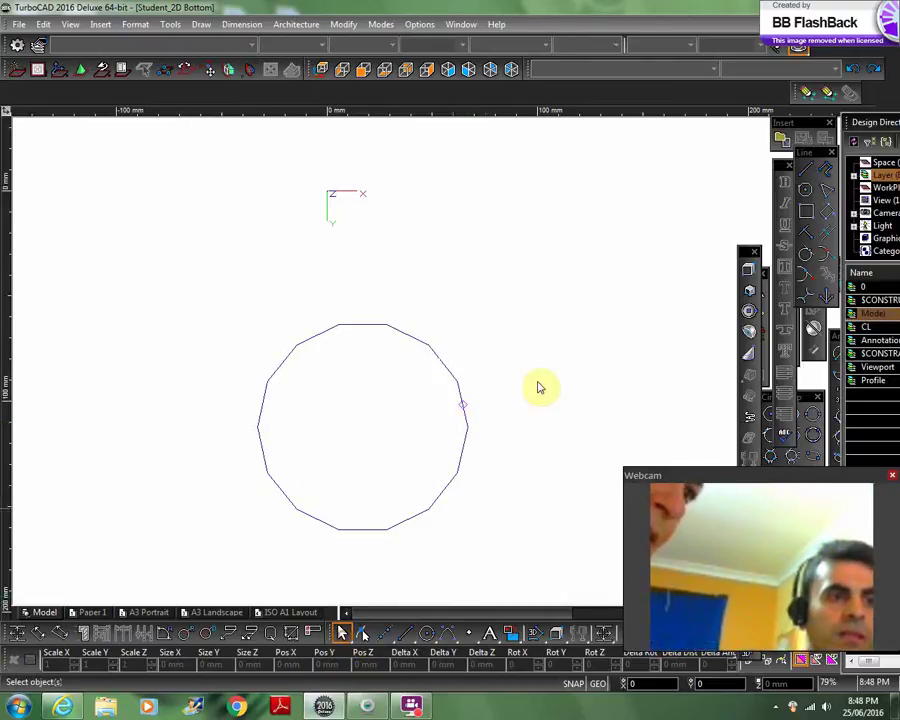
{"action": "left_click", "coordinate": [568, 300]}
{"action": "left_click", "coordinate": [343, 495]}
{"action": "left_click", "coordinate": [255, 261]}
{"action": "left_click", "coordinate": [517, 516]}
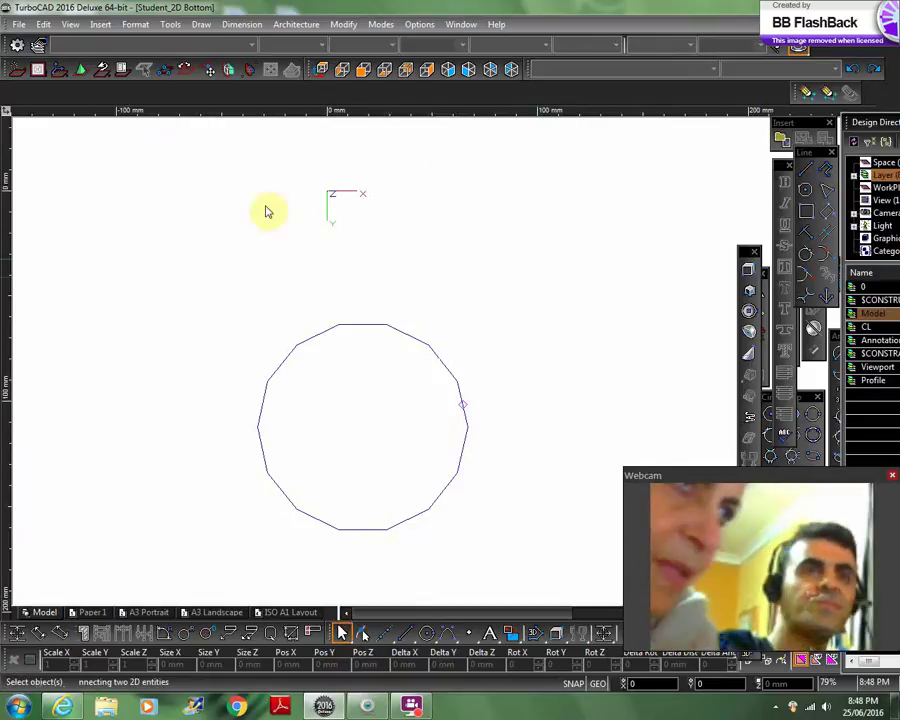
{"action": "left_click", "coordinate": [236, 304]}
{"action": "left_click", "coordinate": [498, 410]}
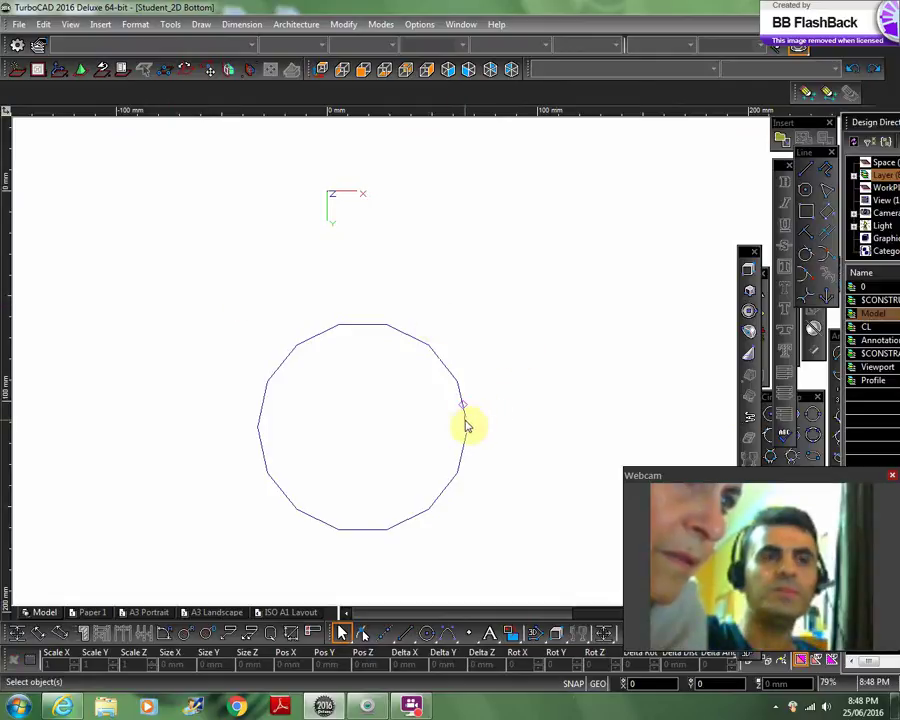
{"action": "right_click", "coordinate": [465, 424]}
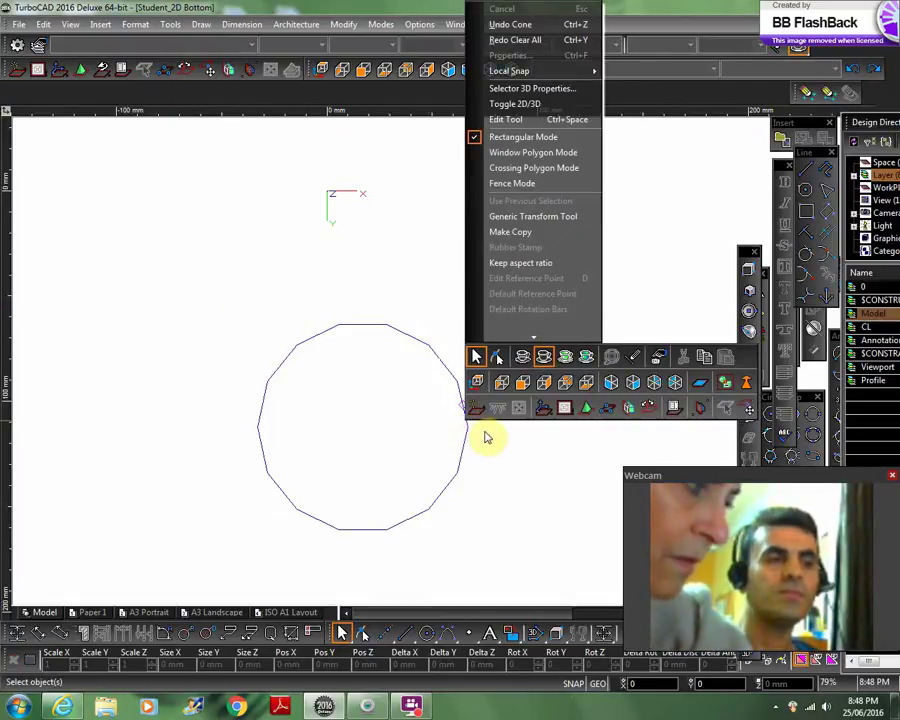
{"action": "left_click", "coordinate": [436, 417]}
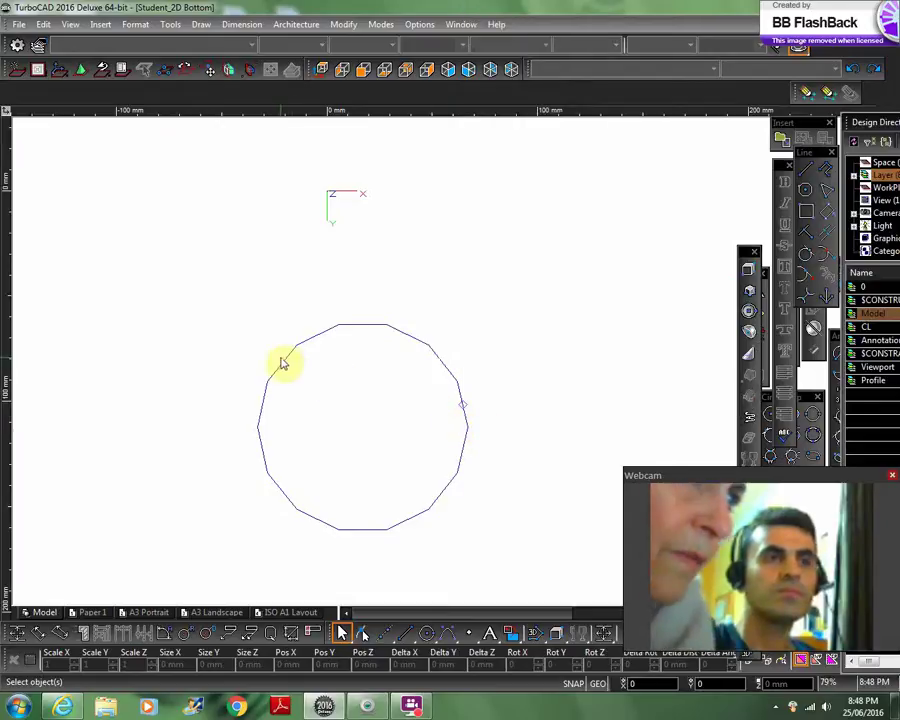
Try to clear the sphere from the drawing
{"action": "scroll", "coordinate": [436, 364], "scroll_direction": "down", "scroll_amount": 2}
{"action": "scroll", "coordinate": [436, 364], "scroll_direction": "up", "scroll_amount": 2}
{"action": "scroll", "coordinate": [436, 364], "scroll_direction": "down", "scroll_amount": 5}
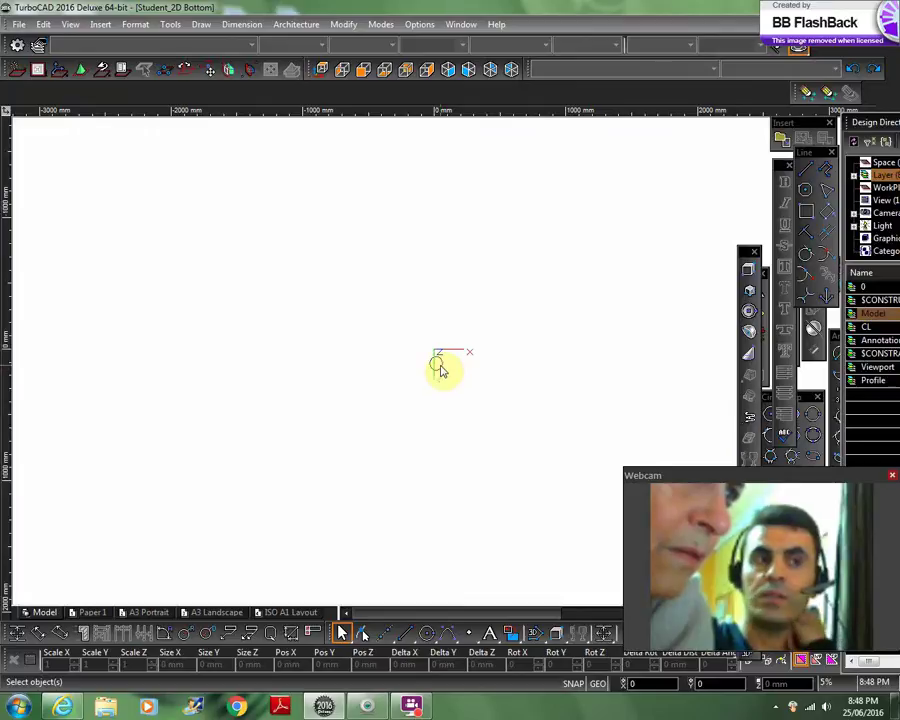
{"action": "scroll", "coordinate": [440, 370], "scroll_direction": "up", "scroll_amount": 5}
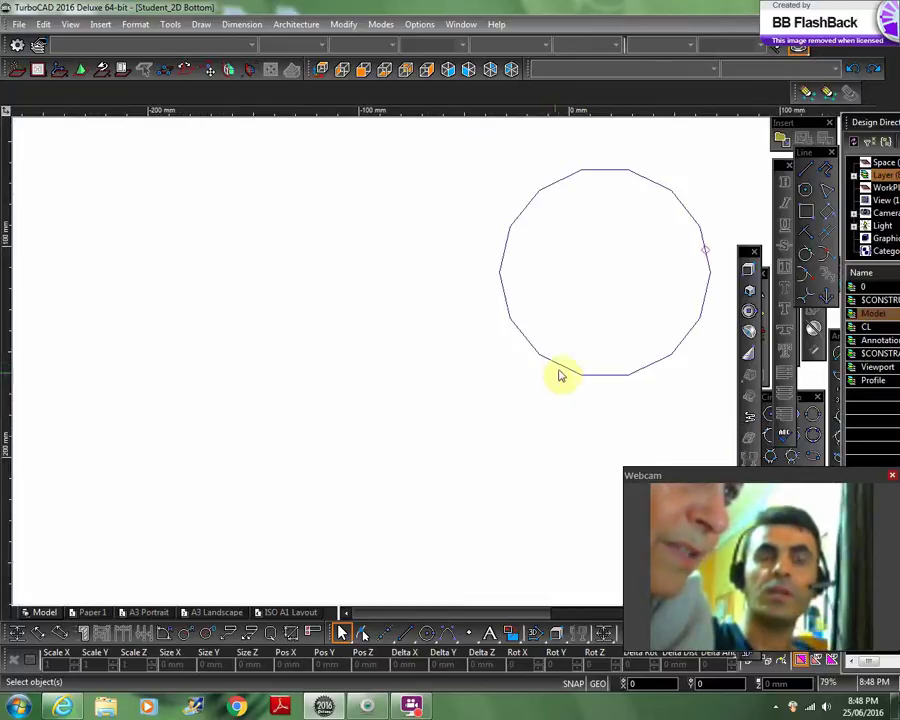
{"action": "scroll", "coordinate": [438, 366], "scroll_direction": "down", "scroll_amount": 1}
{"action": "scroll", "coordinate": [438, 366], "scroll_direction": "up", "scroll_amount": 2}
{"action": "scroll", "coordinate": [440, 366], "scroll_direction": "down", "scroll_amount": 2}
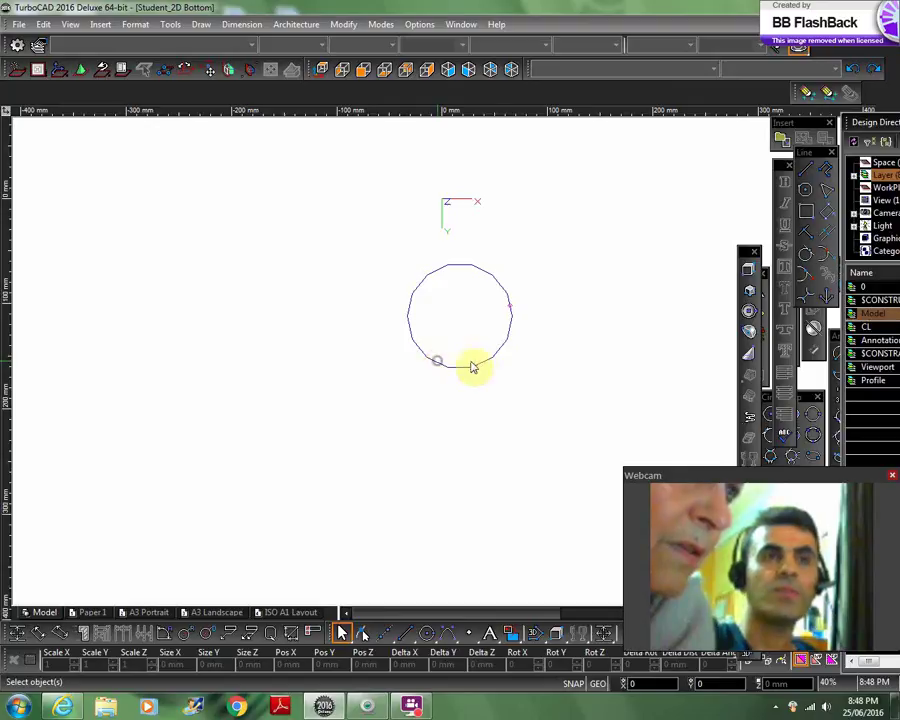
{"action": "left_click", "coordinate": [42, 26]}
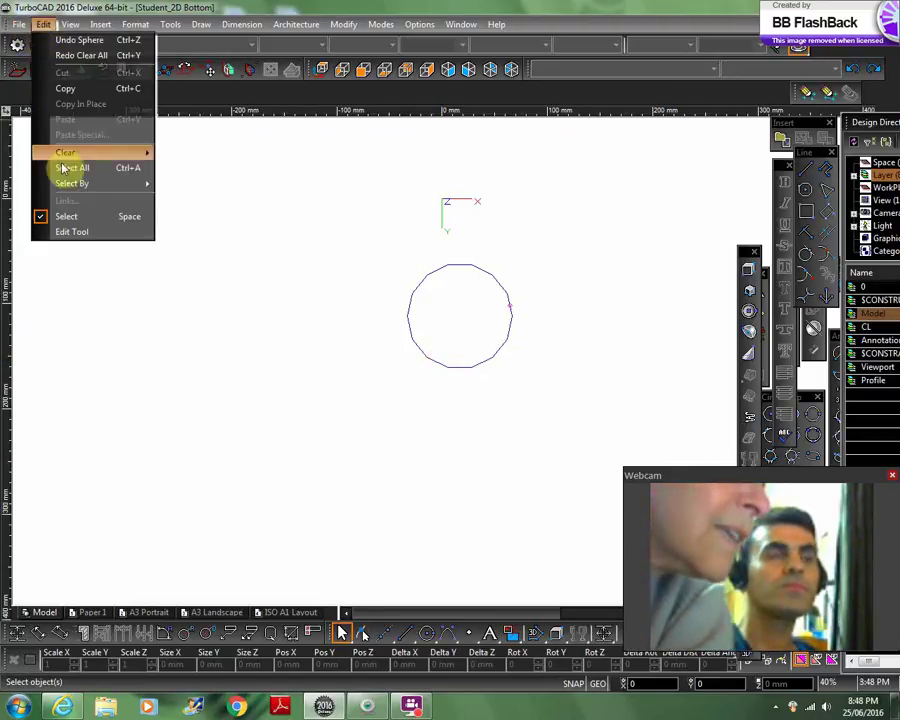
{"action": "mouse_move", "coordinate": [72, 155]}
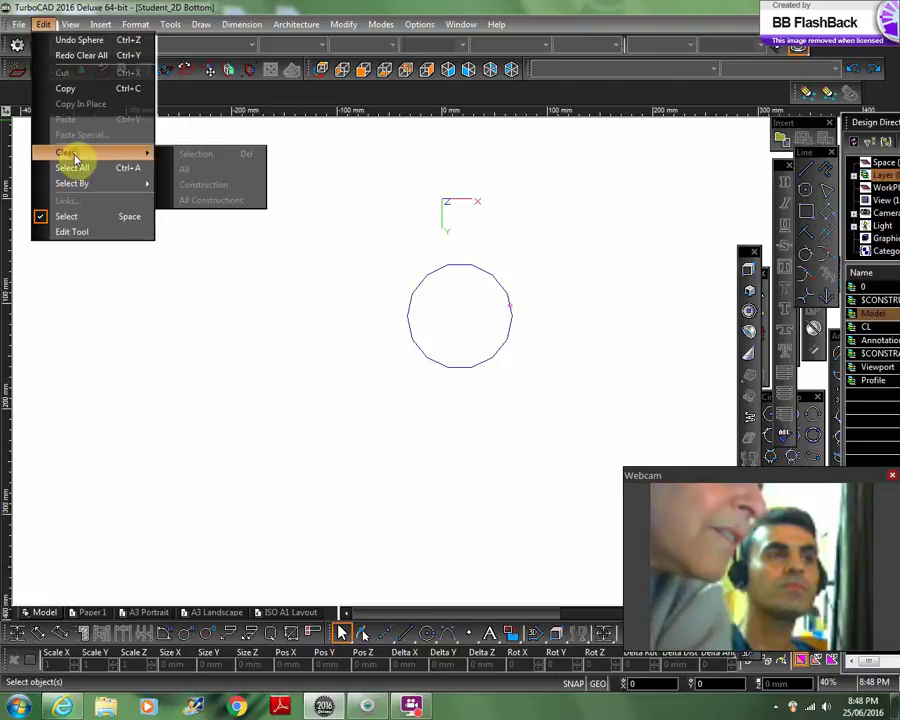
{"action": "left_click", "coordinate": [460, 333]}
{"action": "left_click", "coordinate": [397, 253]}
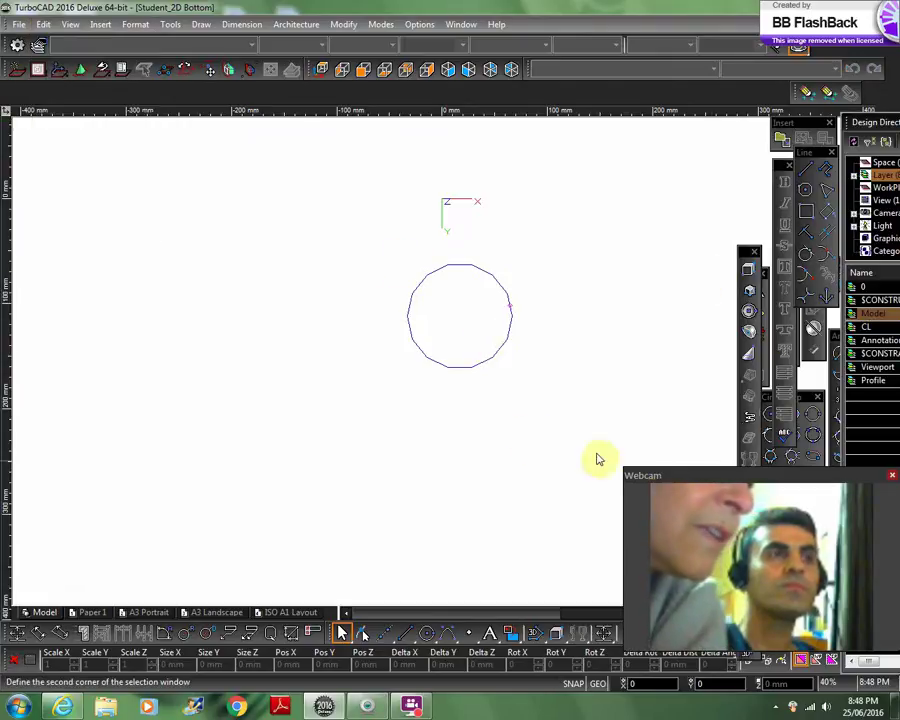
{"action": "scroll", "coordinate": [440, 364], "scroll_direction": "down", "scroll_amount": 2}
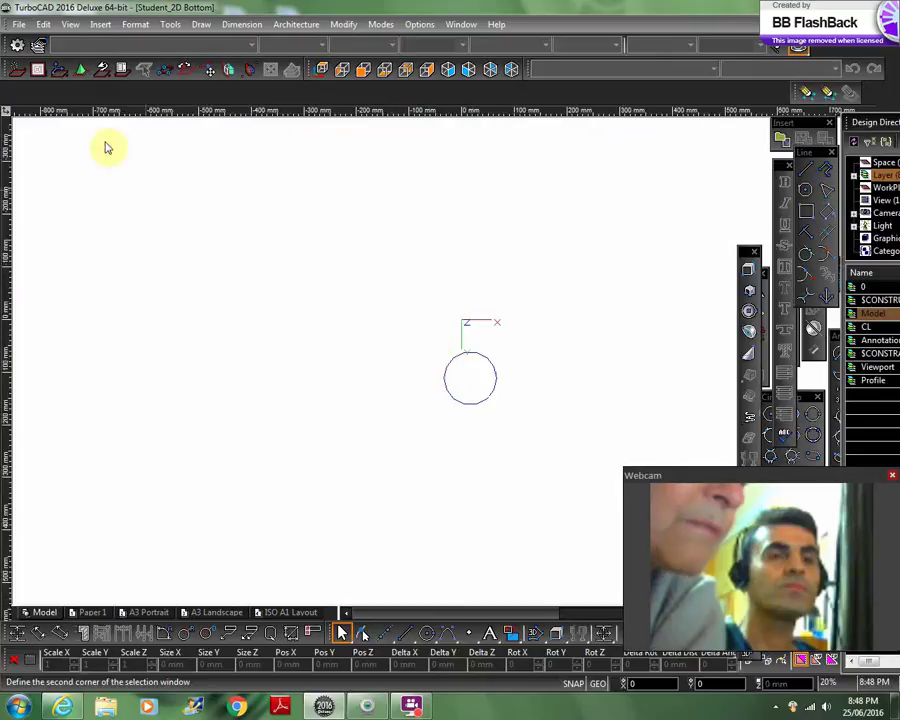
Close the Student_2D drawing without saving the changes
{"action": "left_click", "coordinate": [19, 24]}
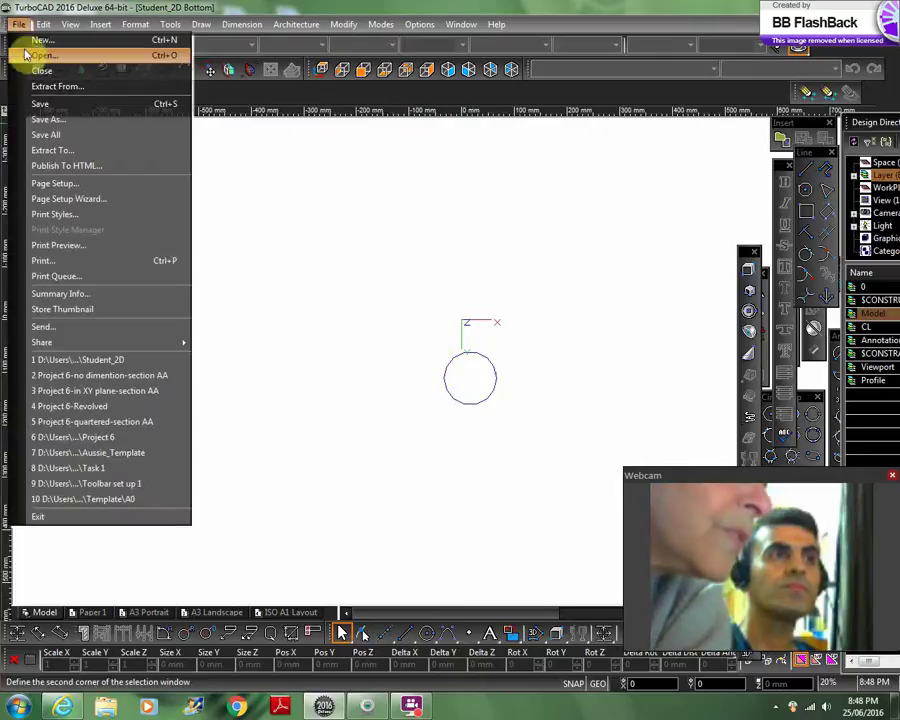
{"action": "left_click", "coordinate": [38, 71]}
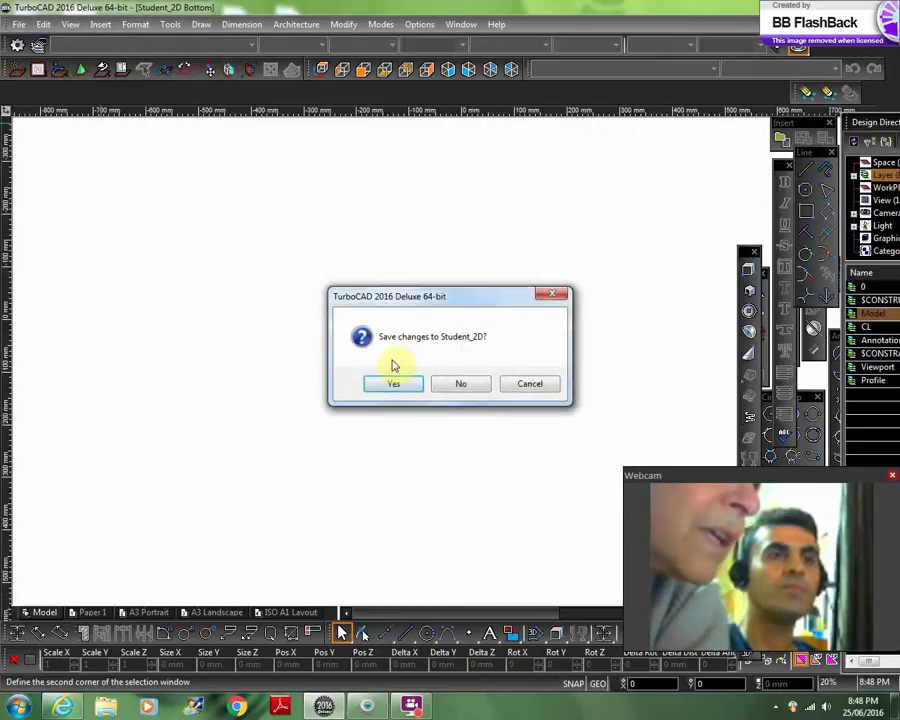
{"action": "left_click", "coordinate": [462, 384]}
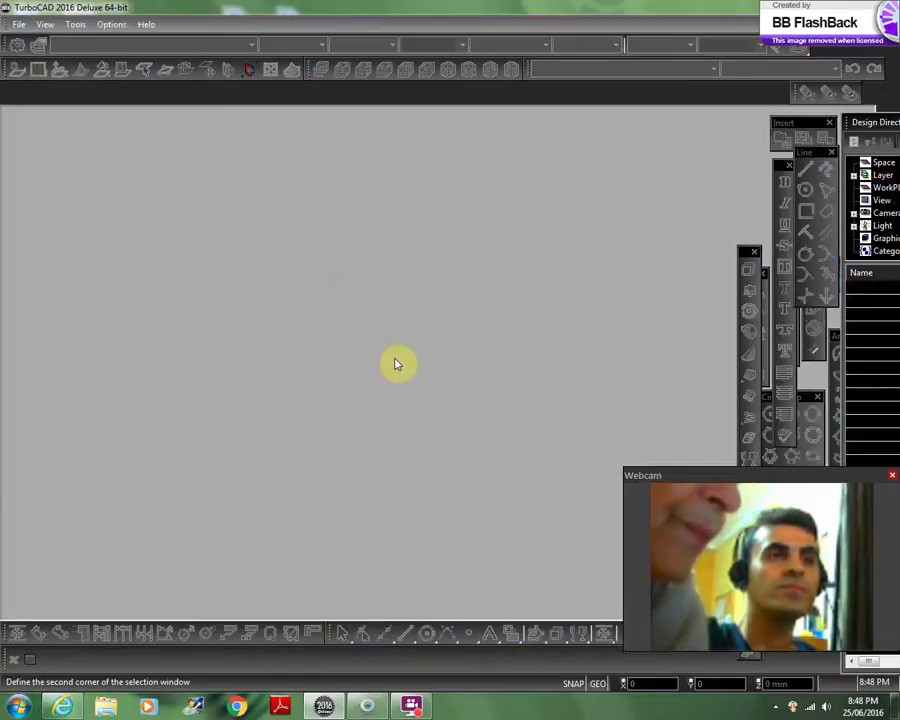
Create a new drawing from the Student_2D template
{"action": "left_click", "coordinate": [19, 24]}
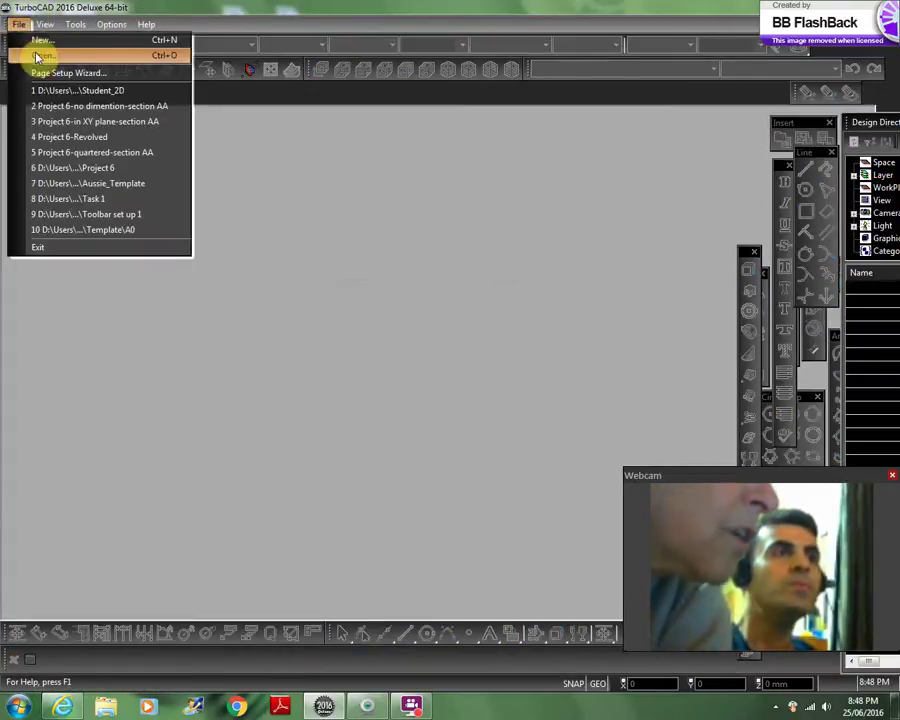
{"action": "left_click", "coordinate": [36, 38]}
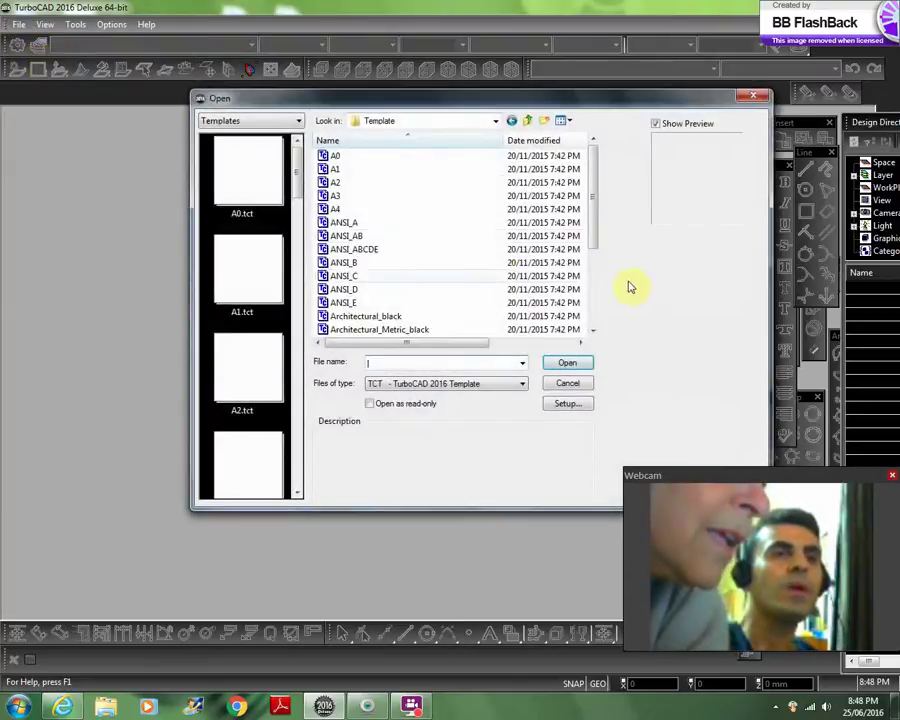
{"action": "left_click_drag", "start_coordinate": [596, 244], "coordinate": [588, 335]}
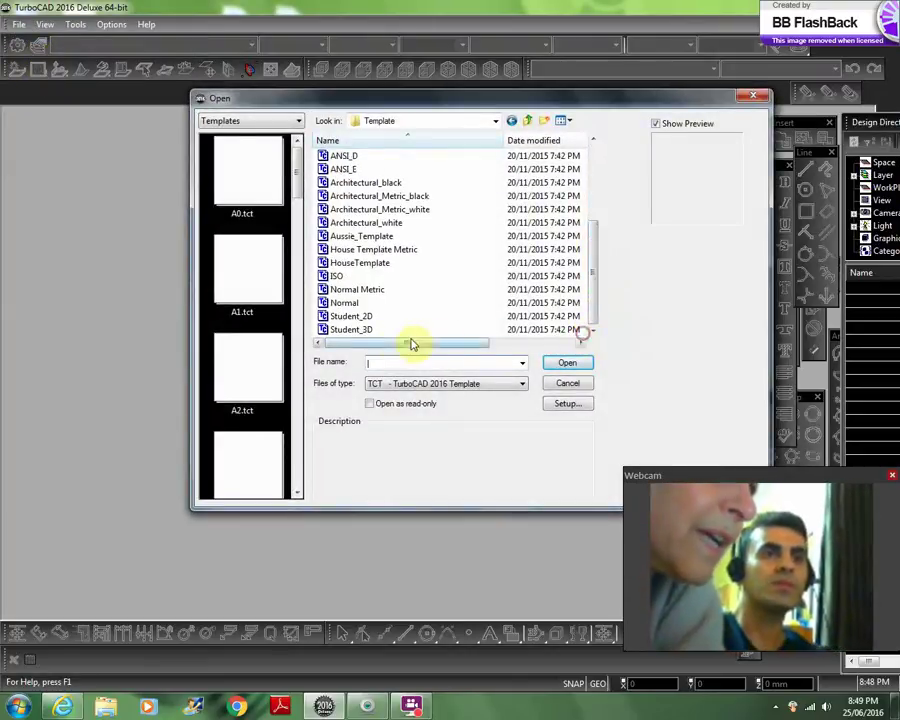
{"action": "left_click", "coordinate": [352, 317]}
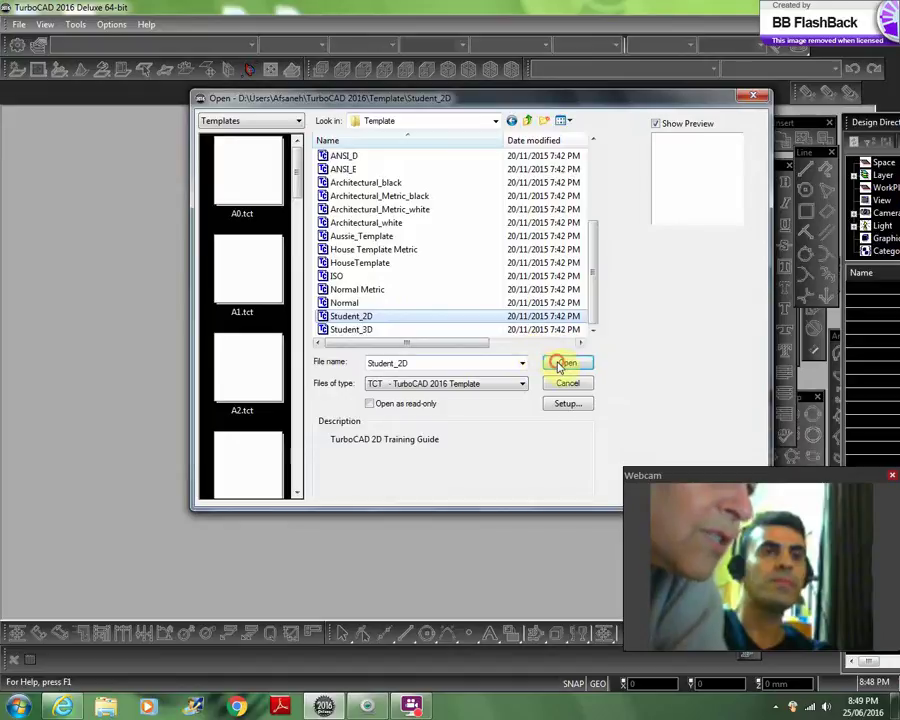
{"action": "left_click", "coordinate": [565, 364]}
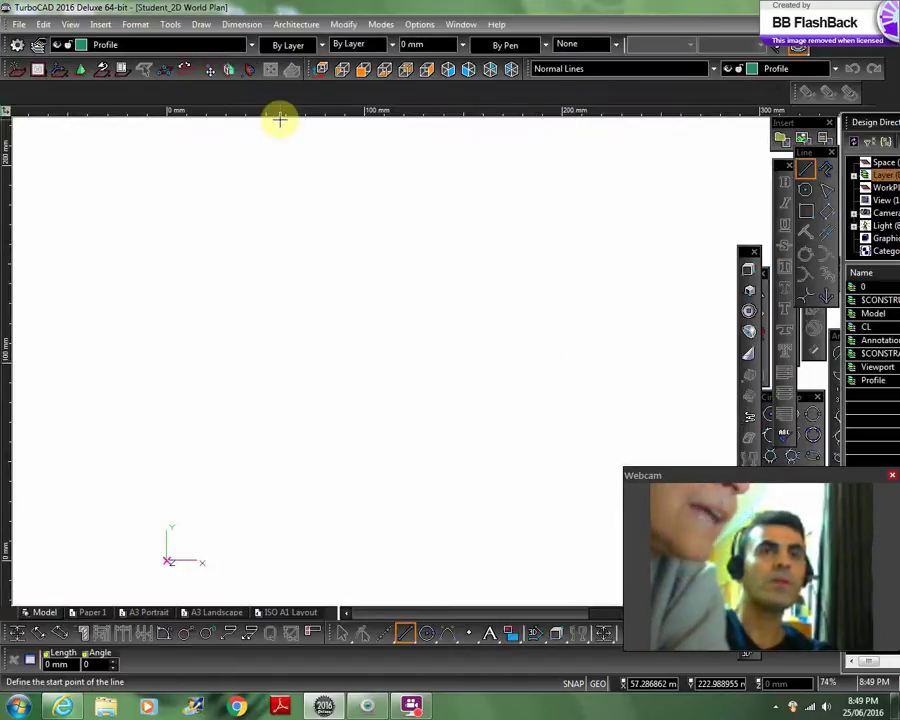
Start a six-sided polygonal prism with 10 mm radius and 10 mm side length, placing its base centre up and to the right of the origin
{"action": "left_click", "coordinate": [202, 24]}
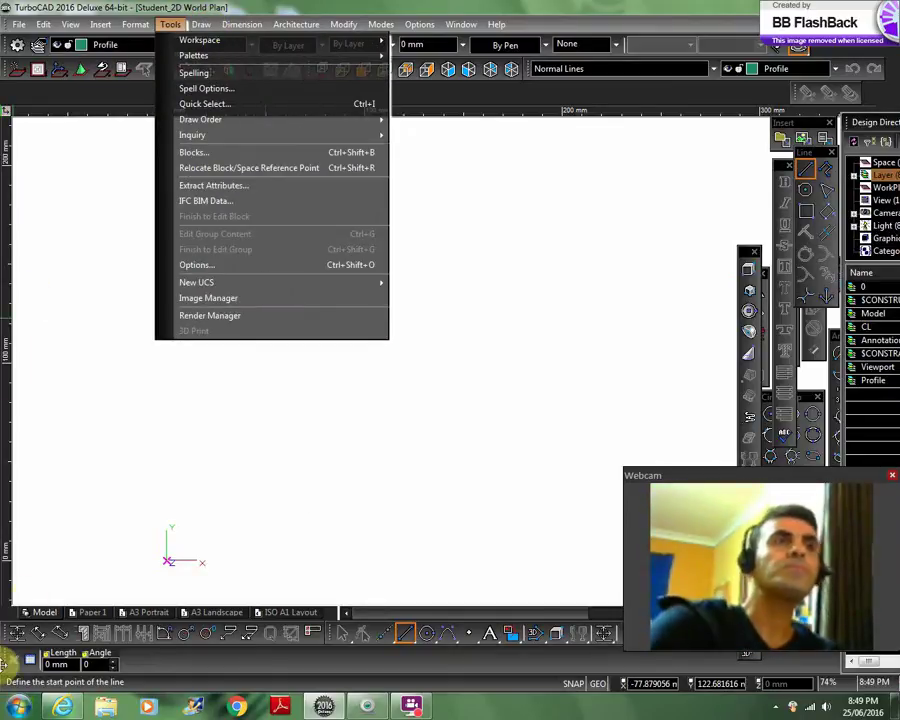
{"action": "left_click", "coordinate": [200, 25]}
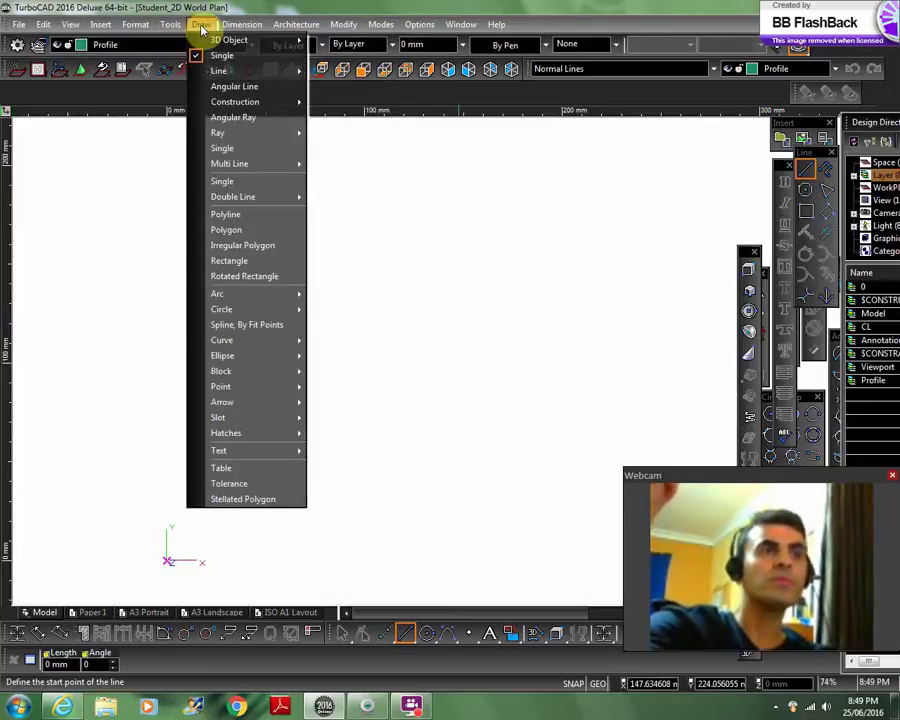
{"action": "mouse_move", "coordinate": [249, 43]}
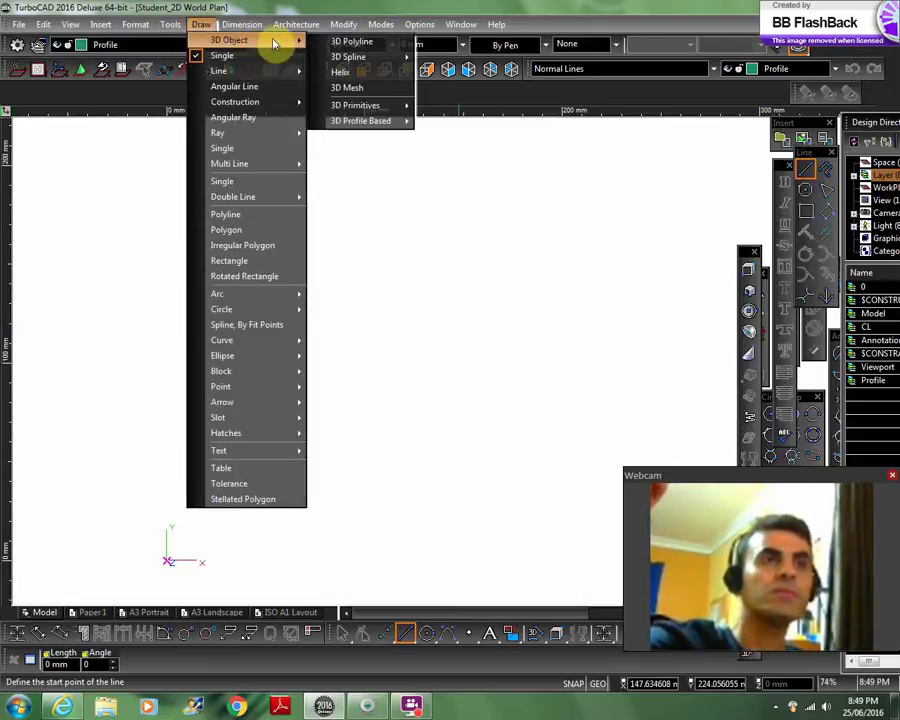
{"action": "mouse_move", "coordinate": [394, 120]}
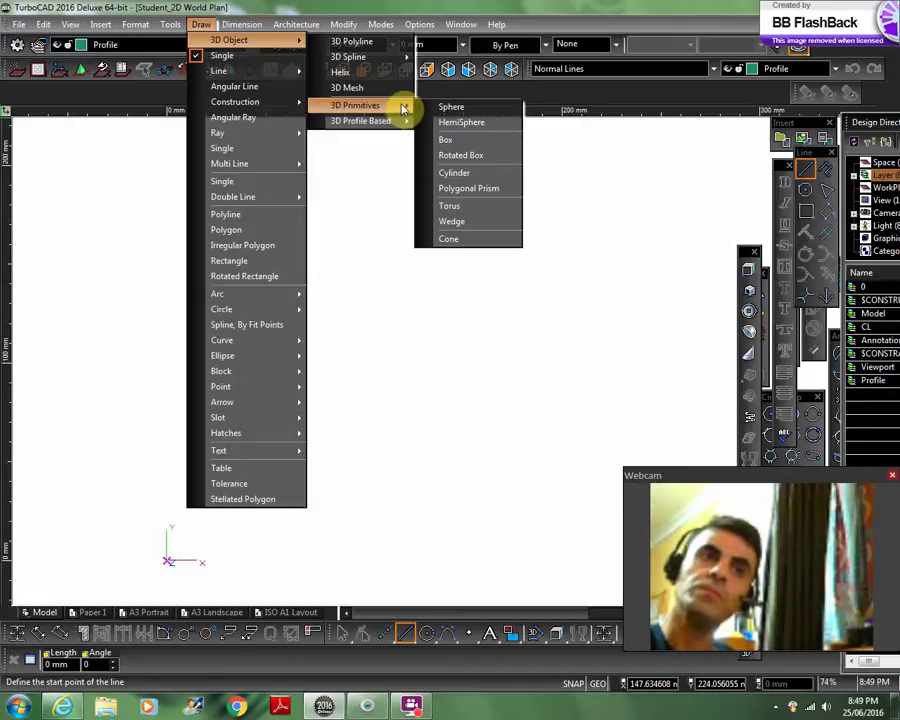
{"action": "left_click", "coordinate": [485, 192]}
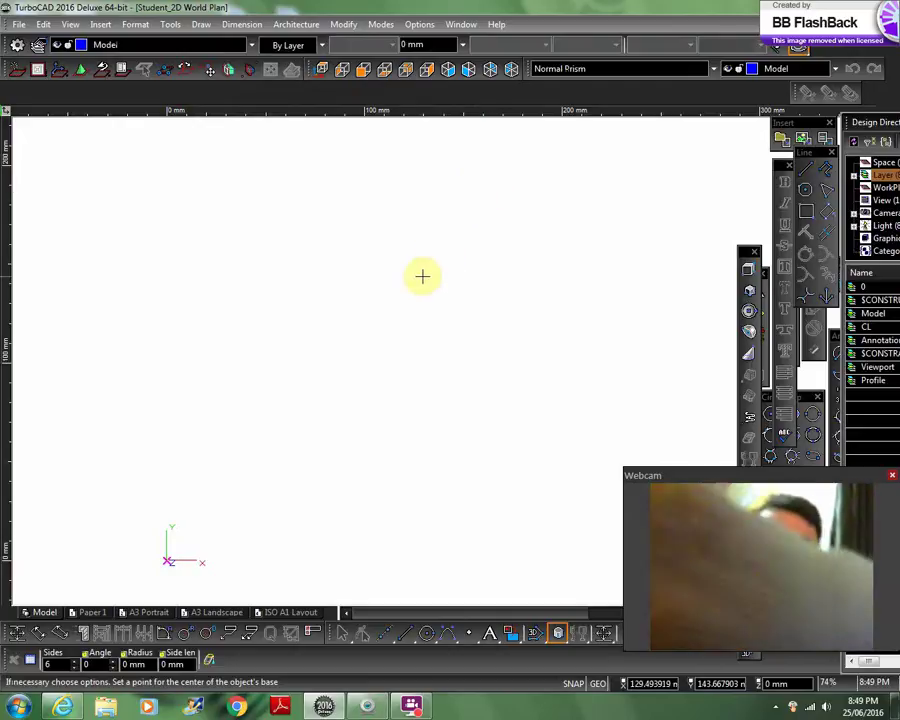
{"action": "left_click", "coordinate": [52, 664]}
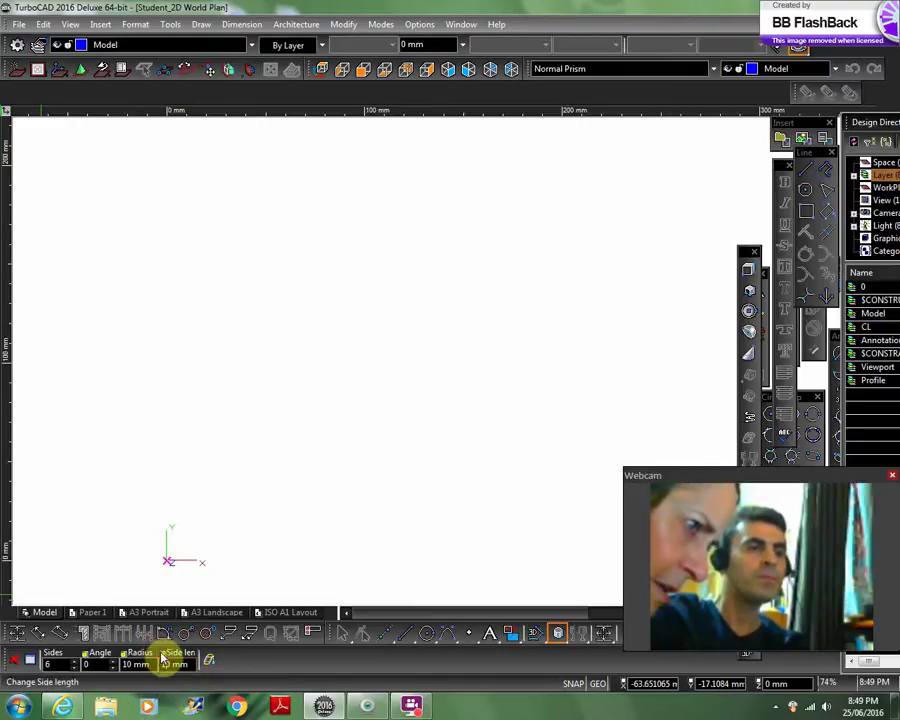
{"action": "left_click", "coordinate": [170, 662]}
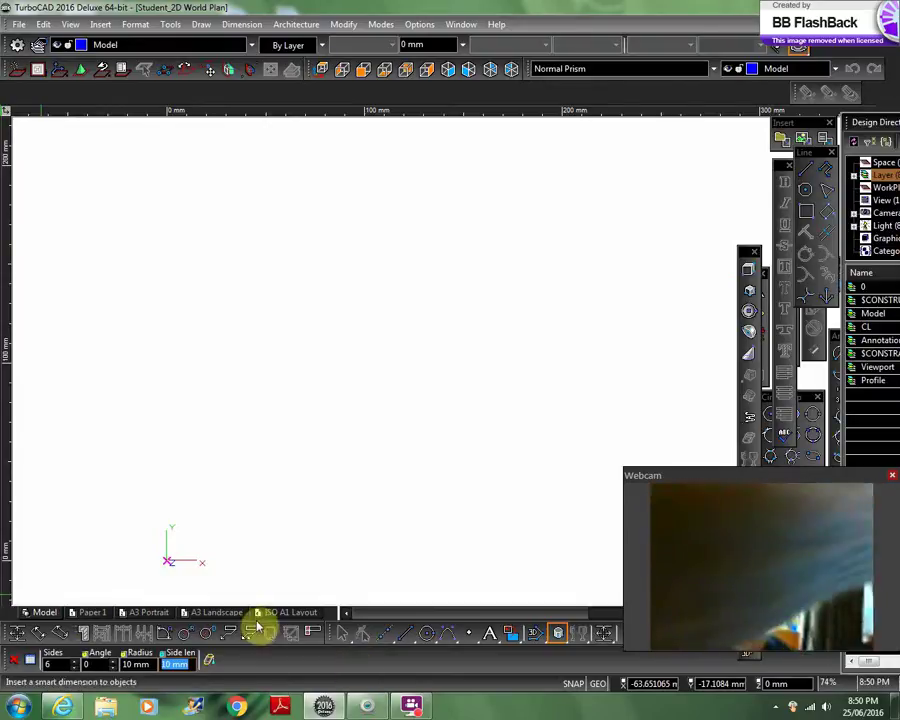
{"action": "left_click", "coordinate": [260, 461]}
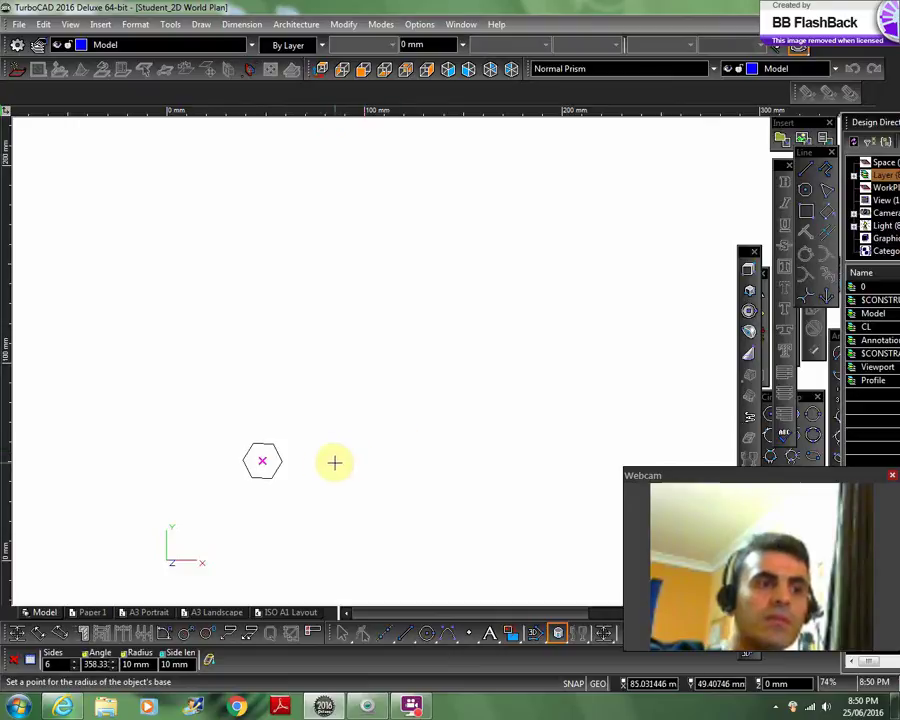
Switch to the south-east isometric view and frame the prism's hexagonal base
{"action": "scroll", "coordinate": [420, 390], "scroll_direction": "up", "scroll_amount": 4}
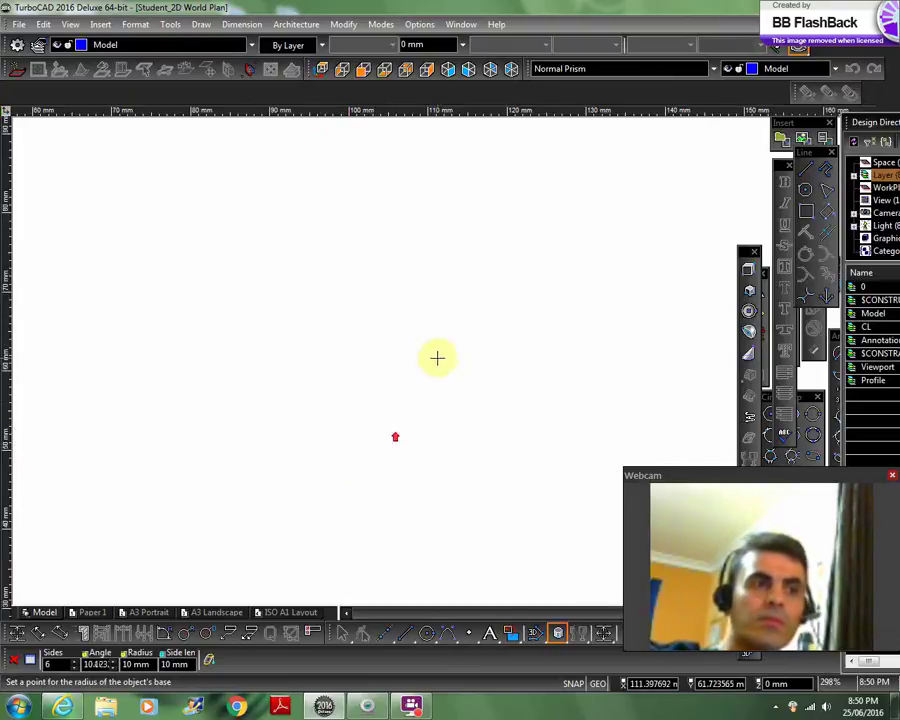
{"action": "scroll", "coordinate": [438, 358], "scroll_direction": "down", "scroll_amount": 2}
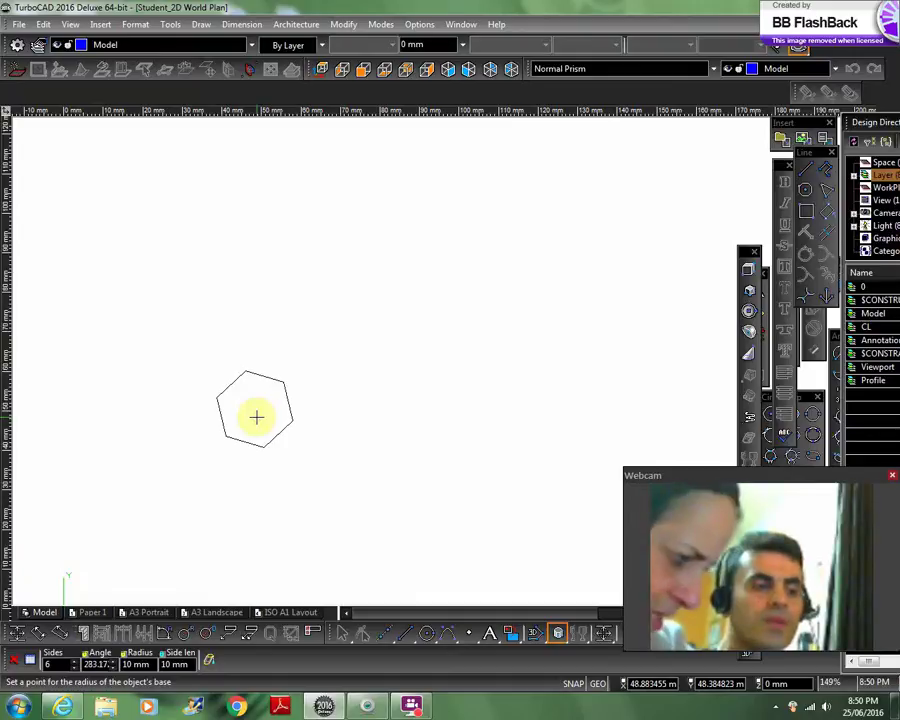
{"action": "middle_click_drag", "start_coordinate": [274, 406], "coordinate": [364, 366]}
{"action": "mouse_move", "coordinate": [406, 328]}
{"action": "middle_mouse_down"}
{"action": "mouse_move", "coordinate": [404, 315]}
{"action": "mouse_move", "coordinate": [506, 311]}
{"action": "mouse_move", "coordinate": [482, 301]}
{"action": "mouse_move", "coordinate": [469, 311]}
{"action": "middle_mouse_up"}
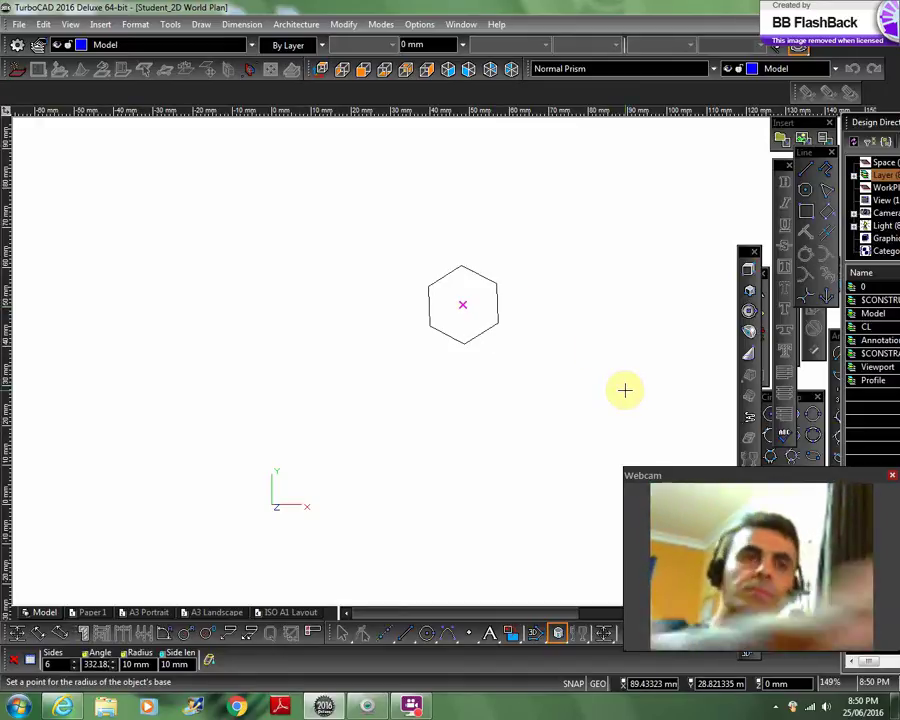
{"action": "left_click", "coordinate": [449, 71]}
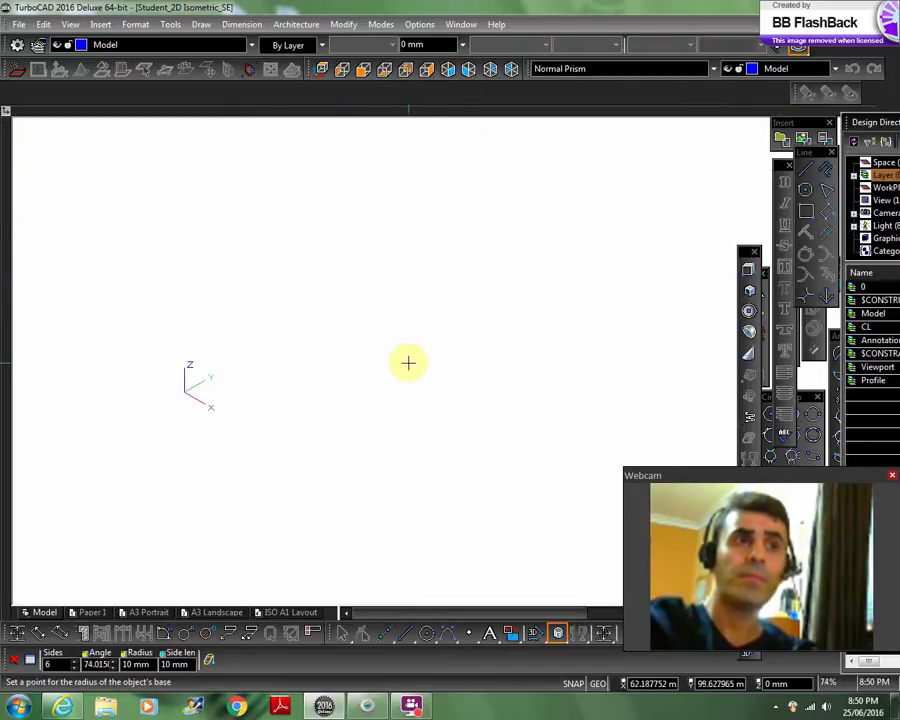
{"action": "scroll", "coordinate": [434, 358], "scroll_direction": "up", "scroll_amount": 3}
{"action": "scroll", "coordinate": [437, 360], "scroll_direction": "up", "scroll_amount": 2}
{"action": "scroll", "coordinate": [437, 360], "scroll_direction": "down", "scroll_amount": 2}
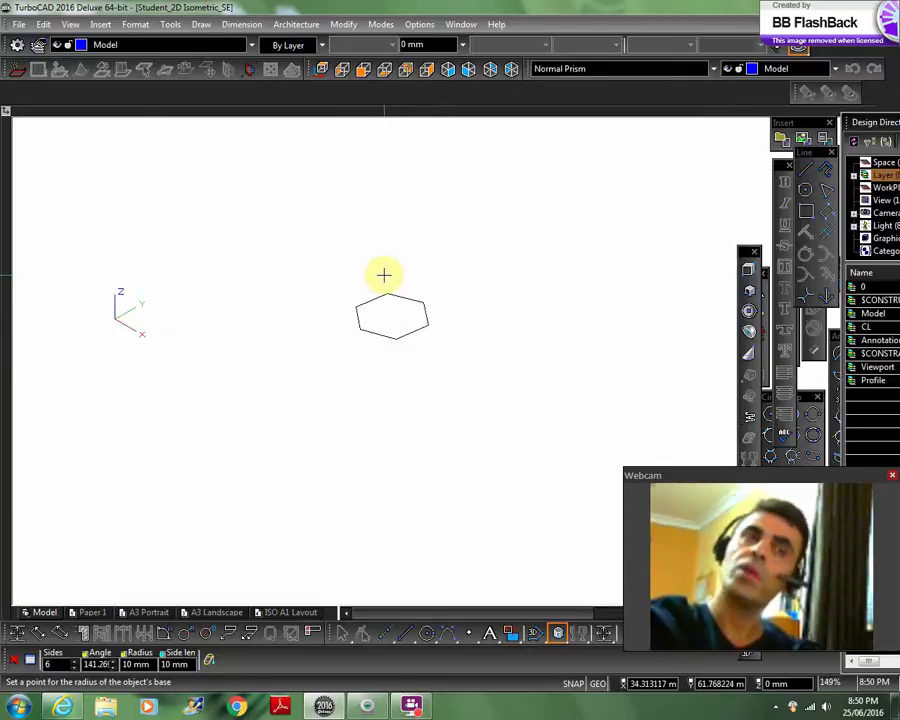
Fix the rotation of the hexagonal base and finish the prism with a height of 50 mm
{"action": "left_click", "coordinate": [392, 292]}
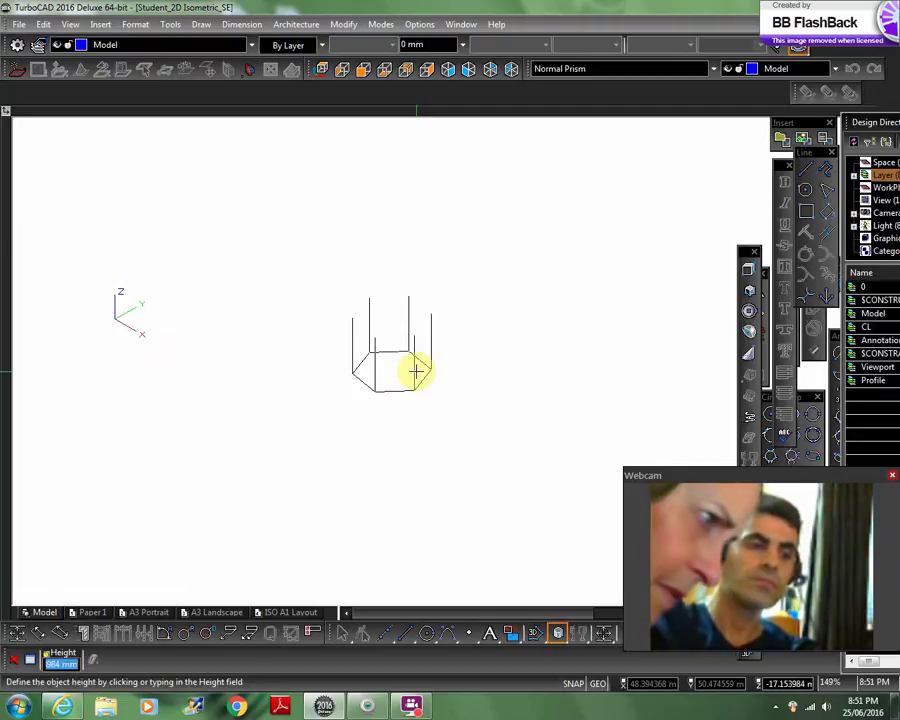
{"action": "type", "text": "50"}
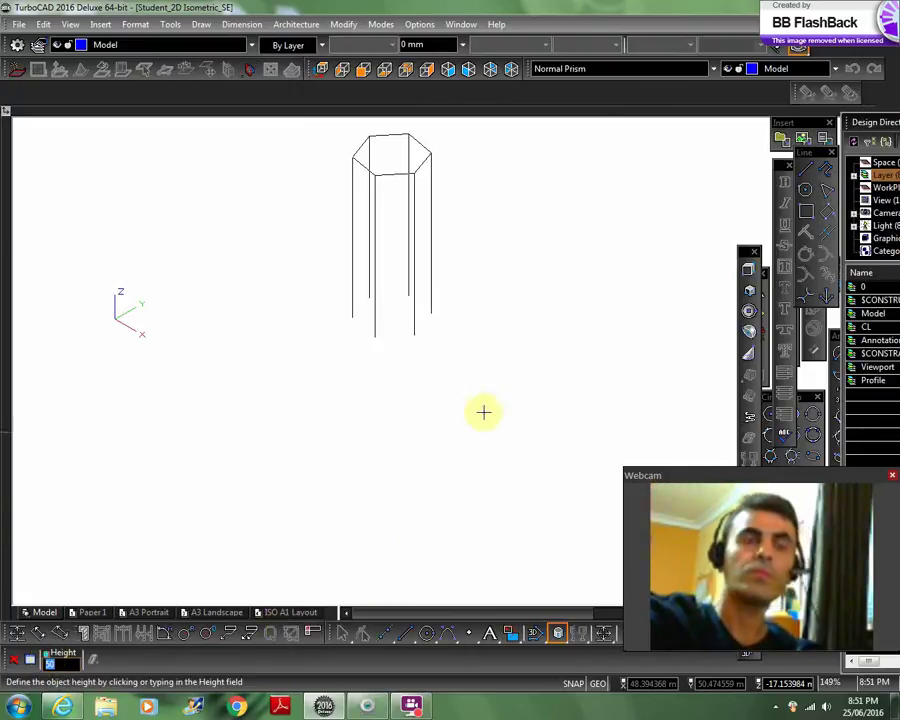
{"action": "left_click", "coordinate": [590, 245]}
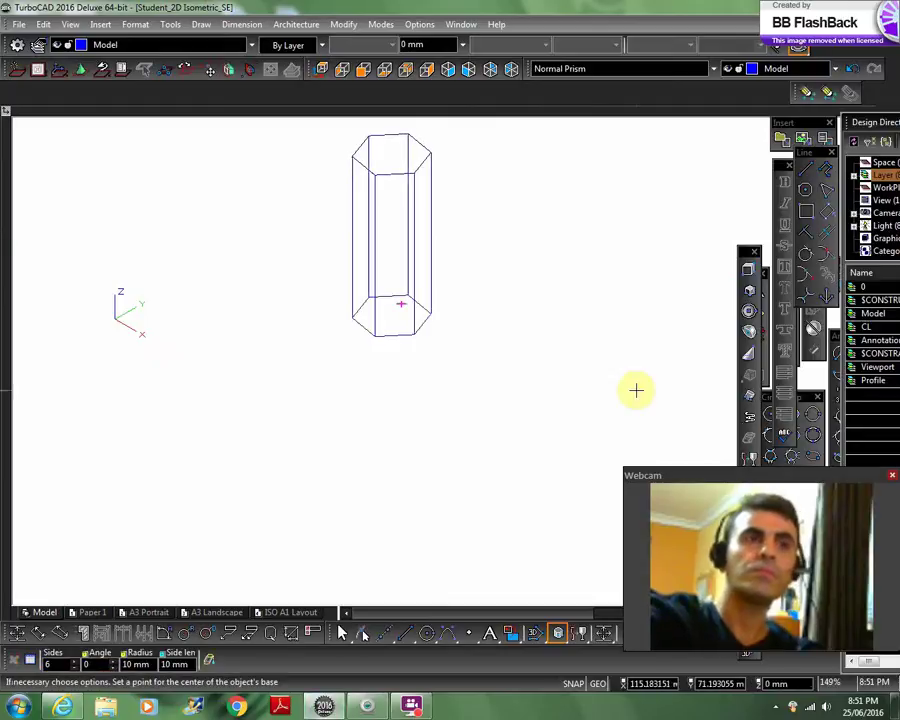
Orbit around the hexagonal prism to inspect its shape from several angles
{"action": "middle_click_drag", "start_coordinate": [548, 217], "coordinate": [455, 246], "text": "shift"}
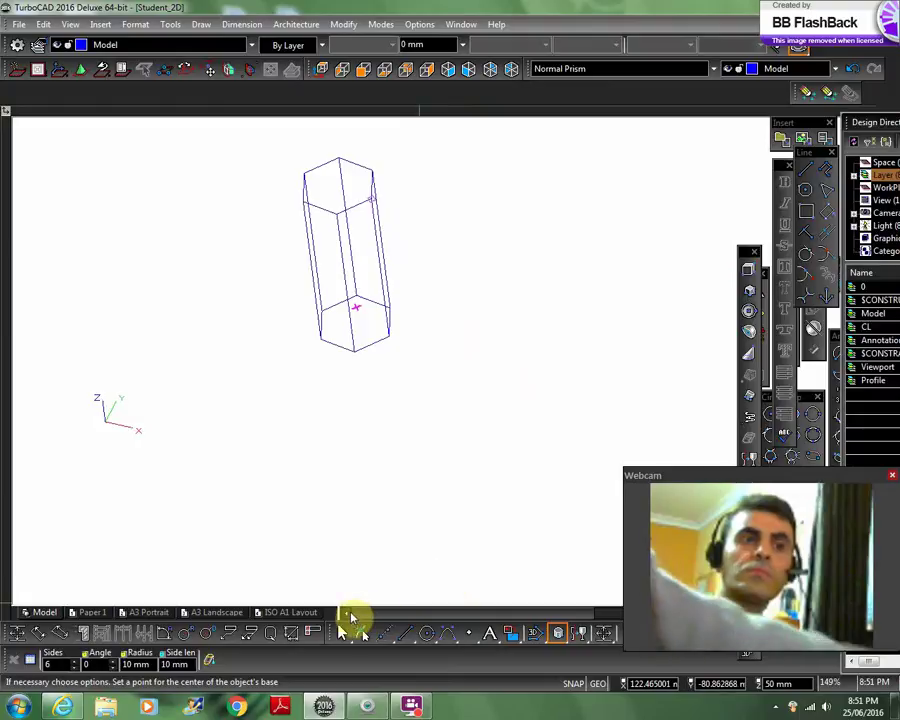
{"action": "middle_click_drag", "start_coordinate": [438, 350], "coordinate": [330, 352]}
{"action": "mouse_move", "coordinate": [616, 375]}
{"action": "middle_mouse_down"}
{"action": "mouse_move", "coordinate": [398, 392]}
{"action": "mouse_move", "coordinate": [381, 465]}
{"action": "mouse_move", "coordinate": [394, 263]}
{"action": "mouse_move", "coordinate": [428, 330]}
{"action": "mouse_move", "coordinate": [455, 315]}
{"action": "mouse_move", "coordinate": [513, 386]}
{"action": "middle_mouse_up"}
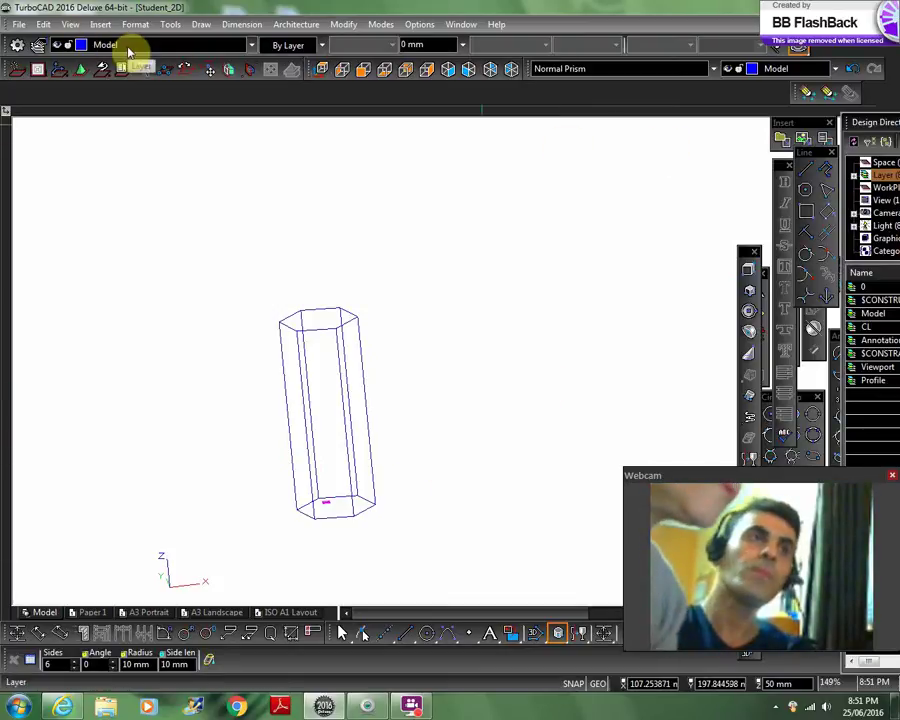
Bring up the available 3D primitives to choose another solid to draw
{"action": "left_click", "coordinate": [204, 24]}
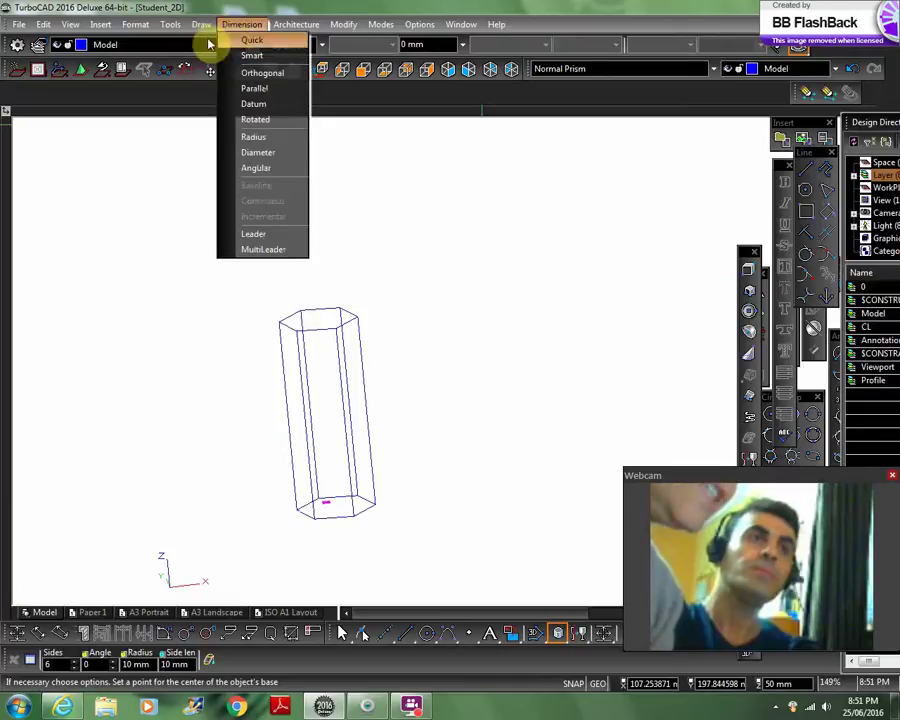
{"action": "mouse_move", "coordinate": [216, 40]}
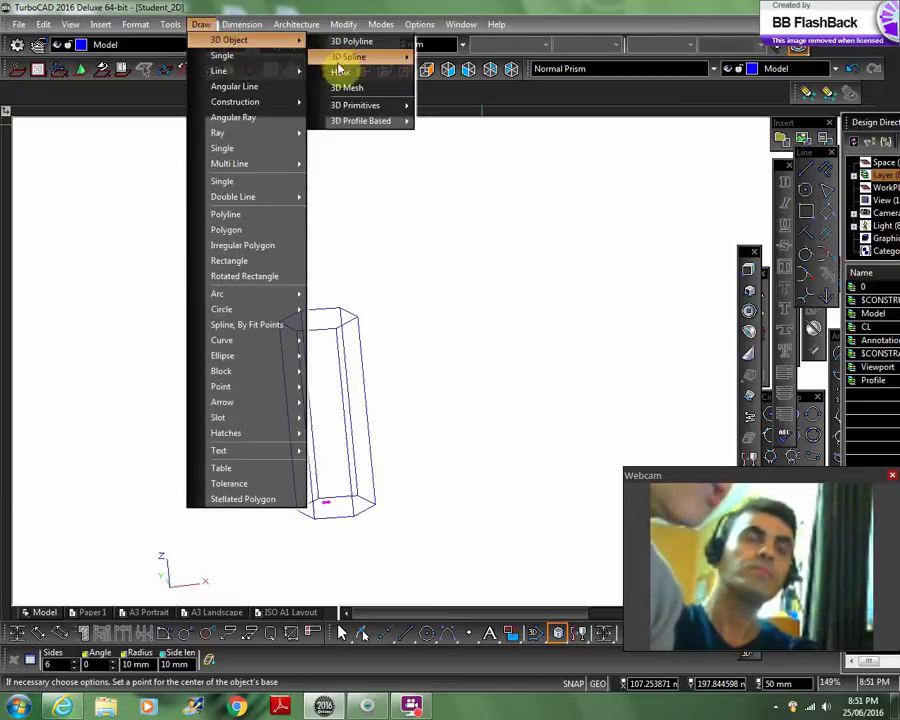
{"action": "mouse_move", "coordinate": [349, 106]}
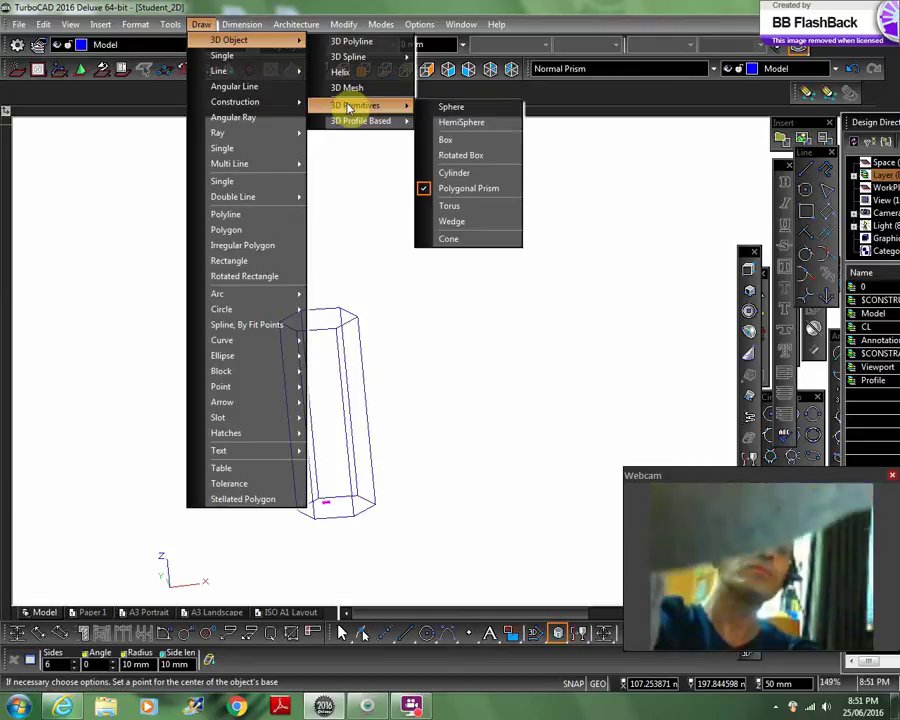